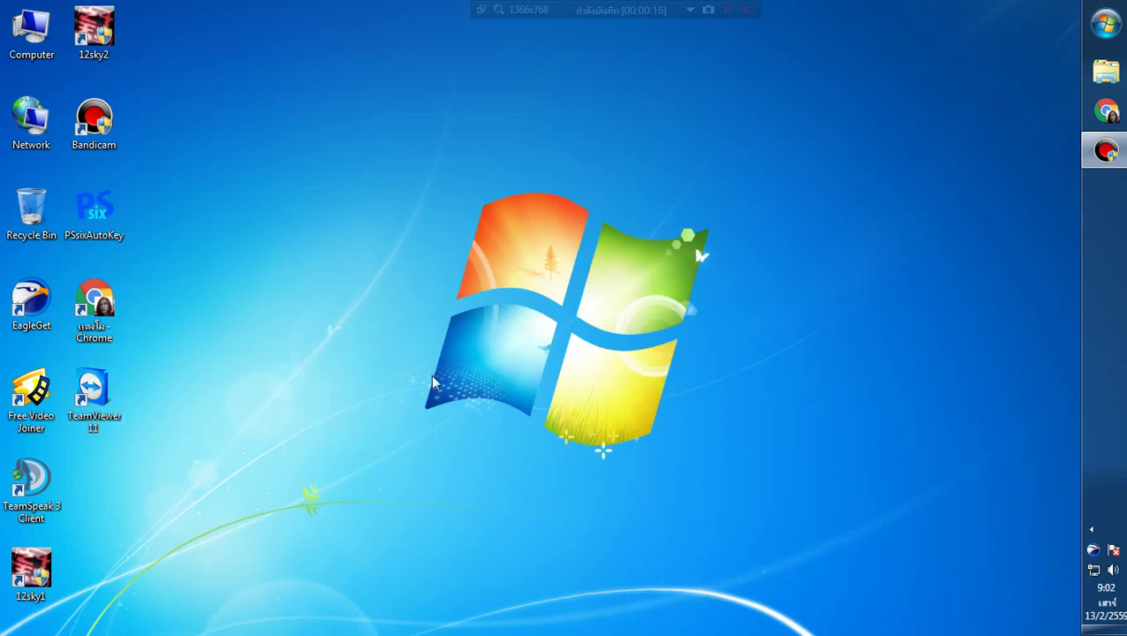
- Open TeamViewer 11, check the licence and version details in its About information, and close the program
double_click(105, 399)
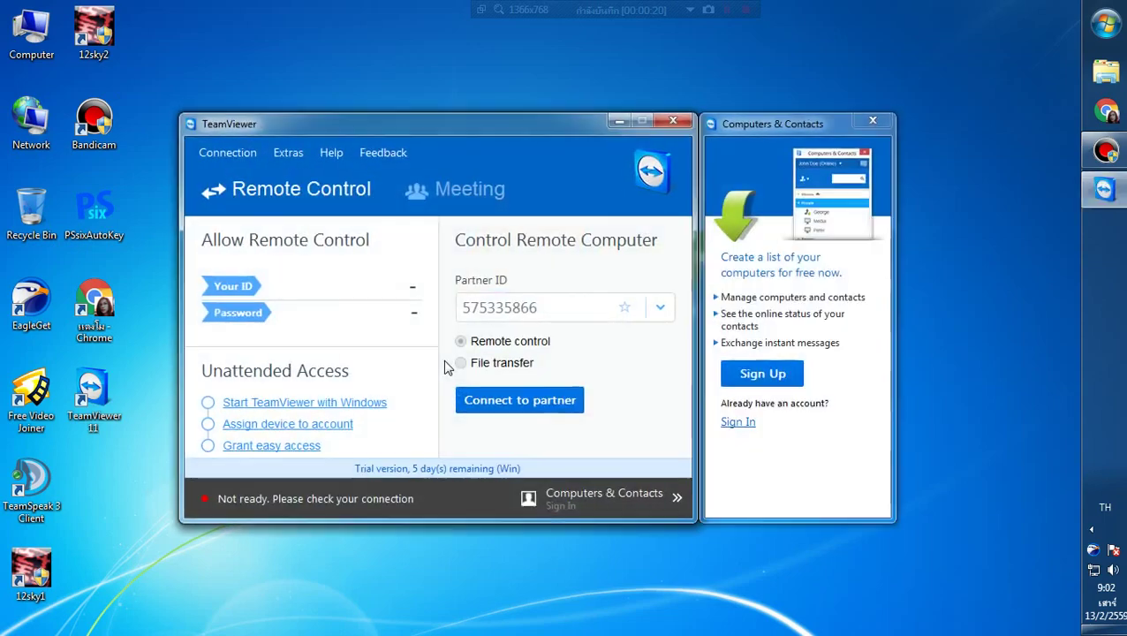
click(872, 120)
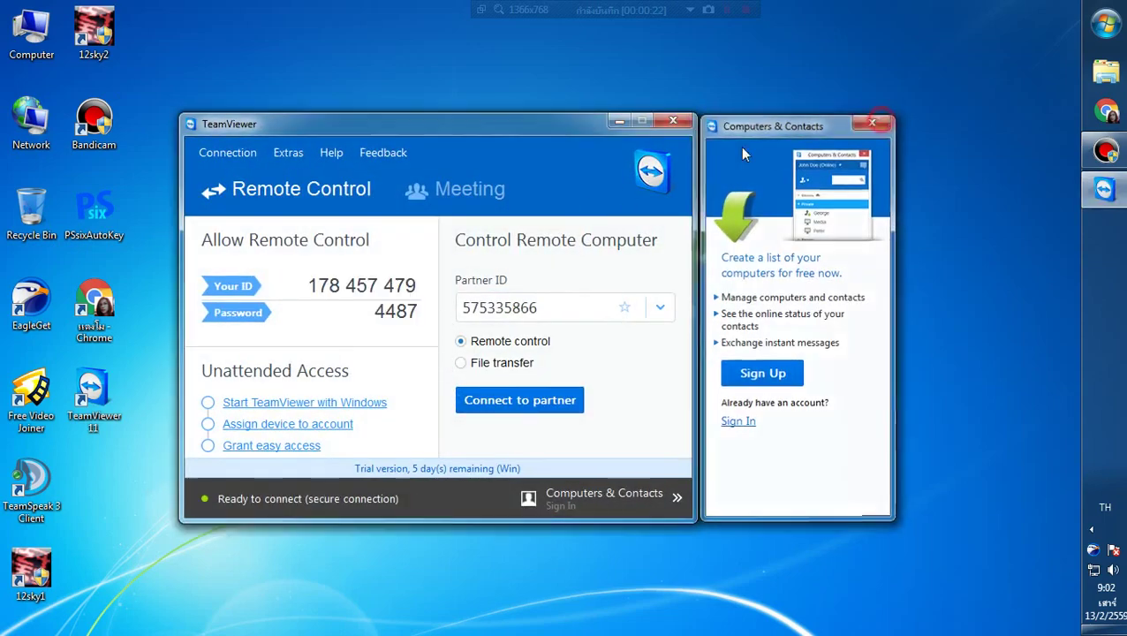
drag(521, 129, 622, 91)
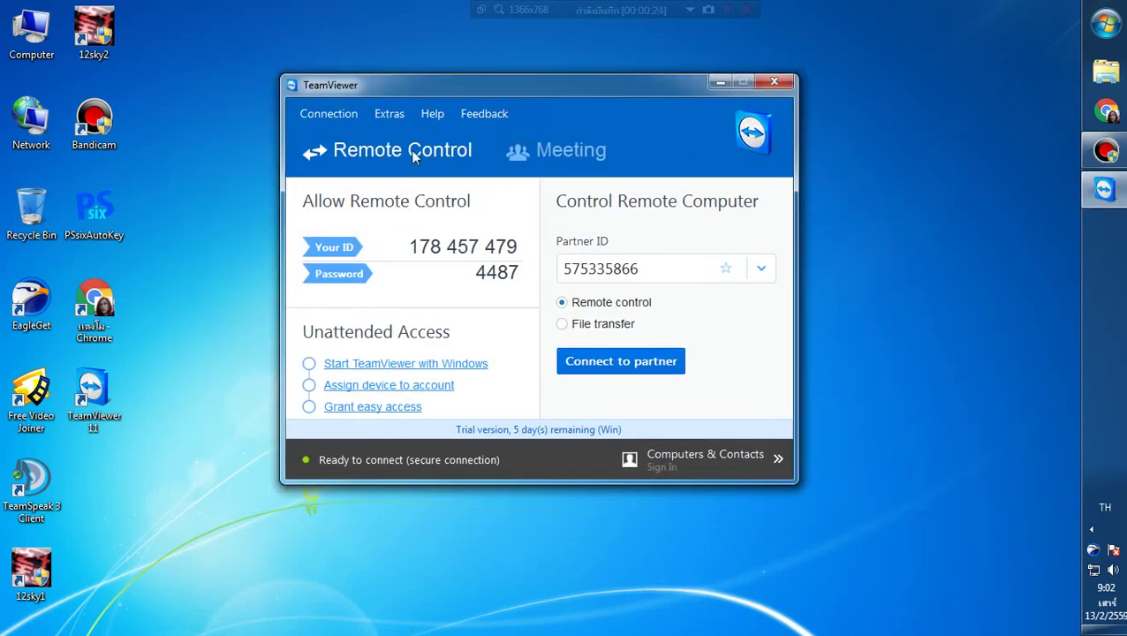
click(432, 114)
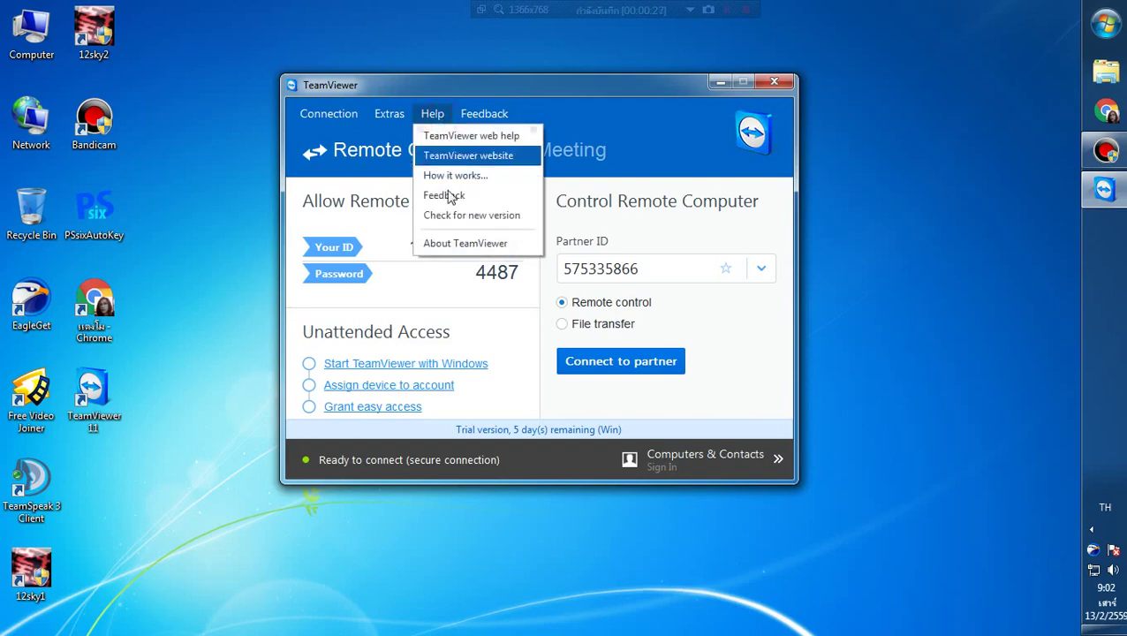
click(453, 248)
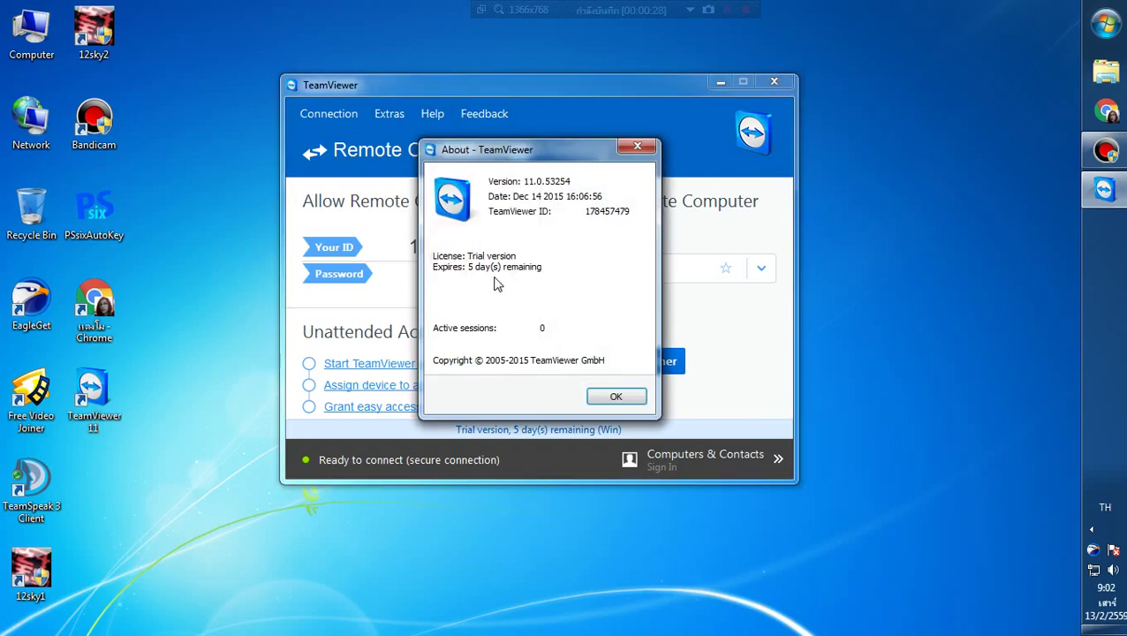
click(637, 147)
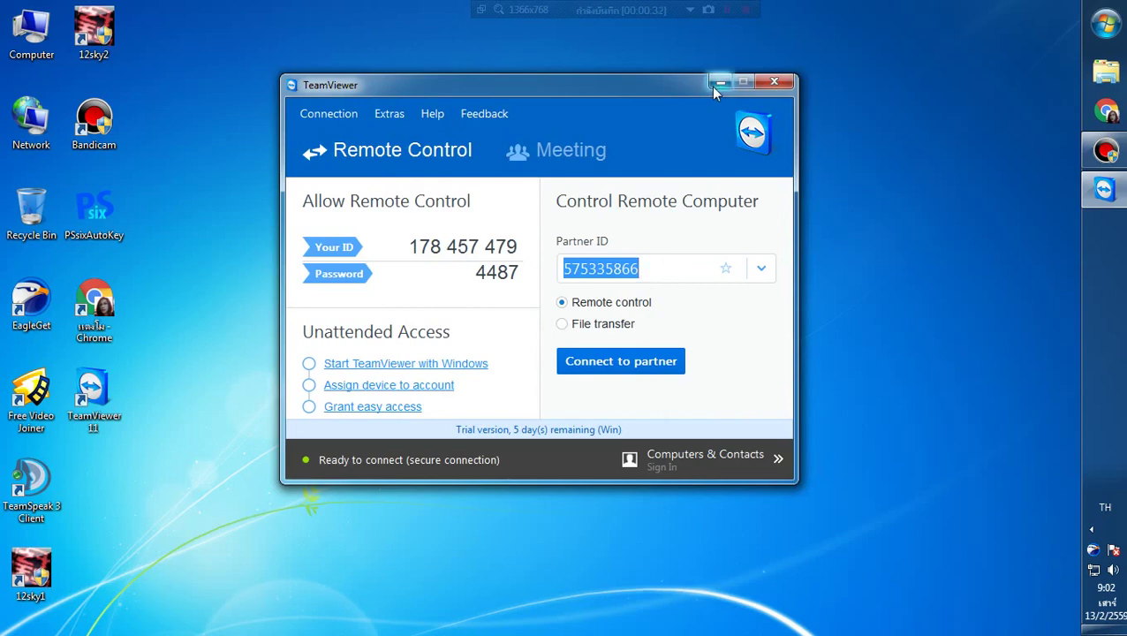
click(773, 82)
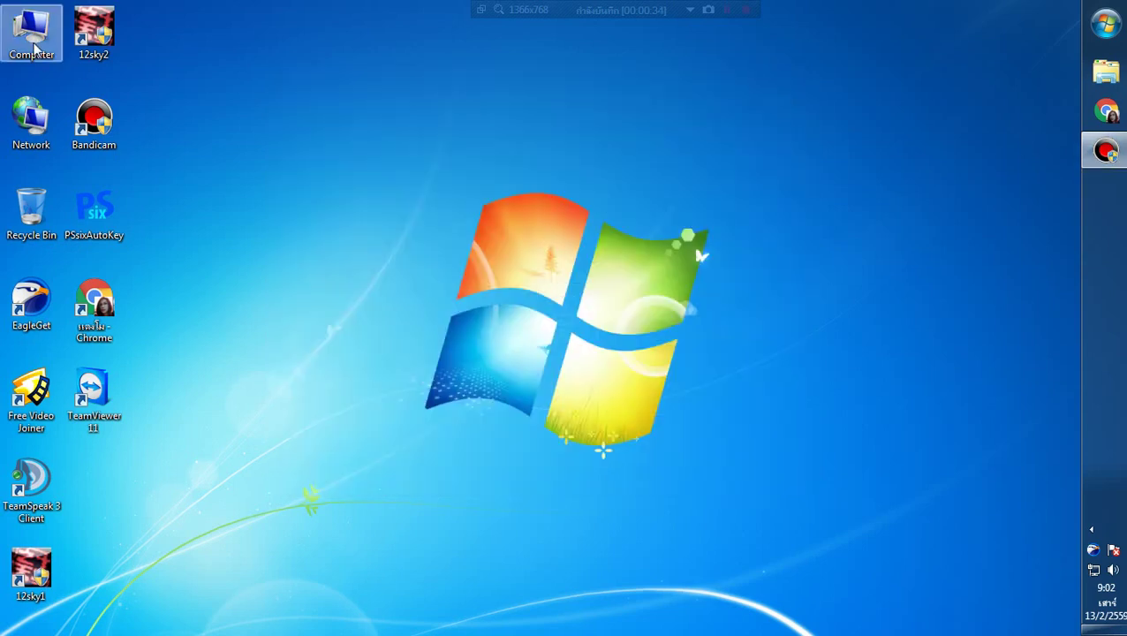
- Copy the TeamViewer application from the Crack folder inside "TeamViewer 11.0.52465 + Crack" on drive G and close the folder
double_click(32, 36)
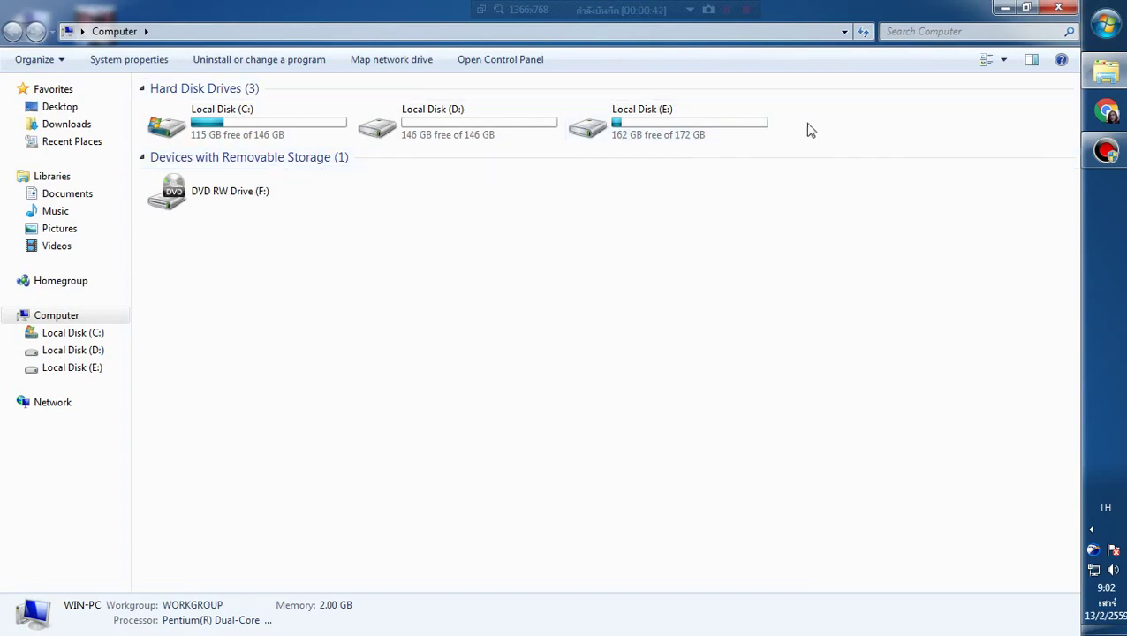
click(1058, 7)
click(478, 291)
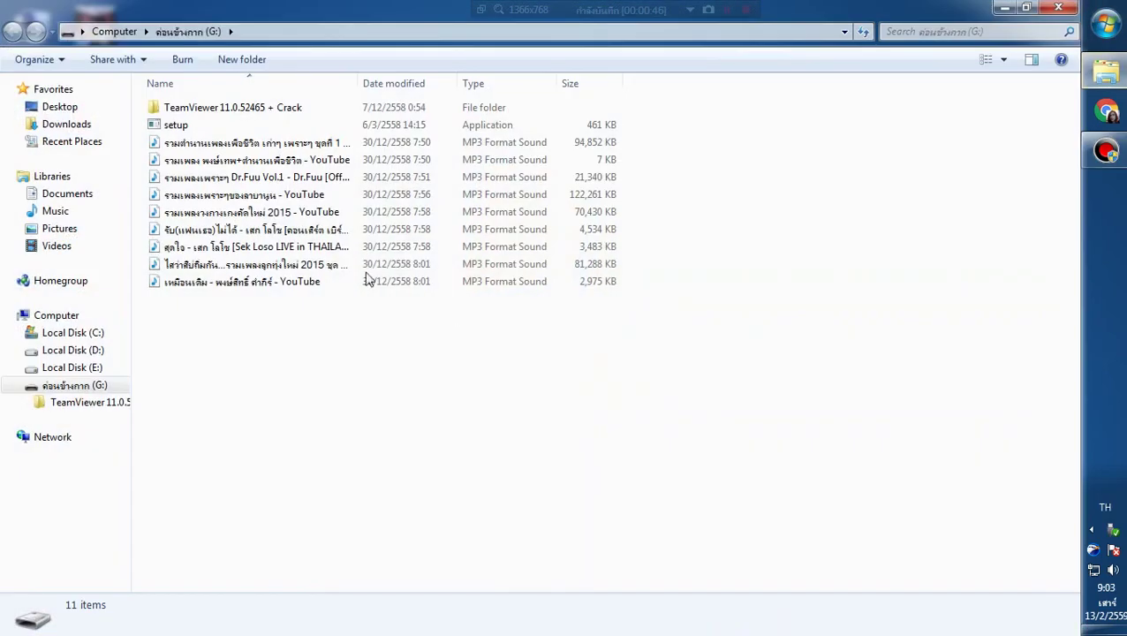
double_click(187, 107)
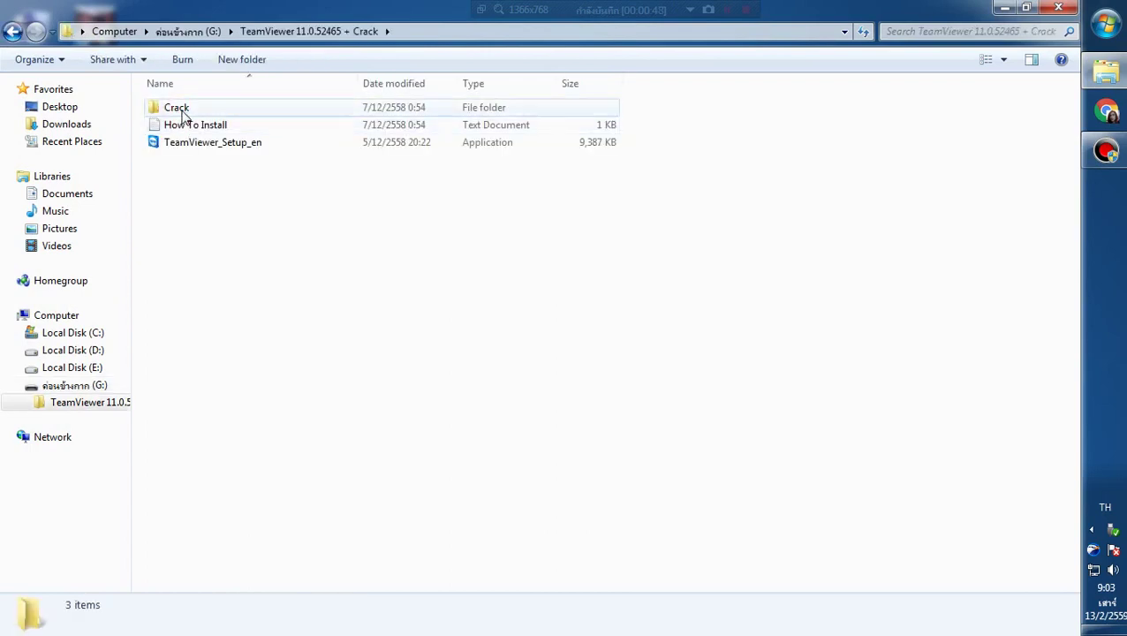
double_click(177, 108)
double_click(189, 109)
right_click(189, 111)
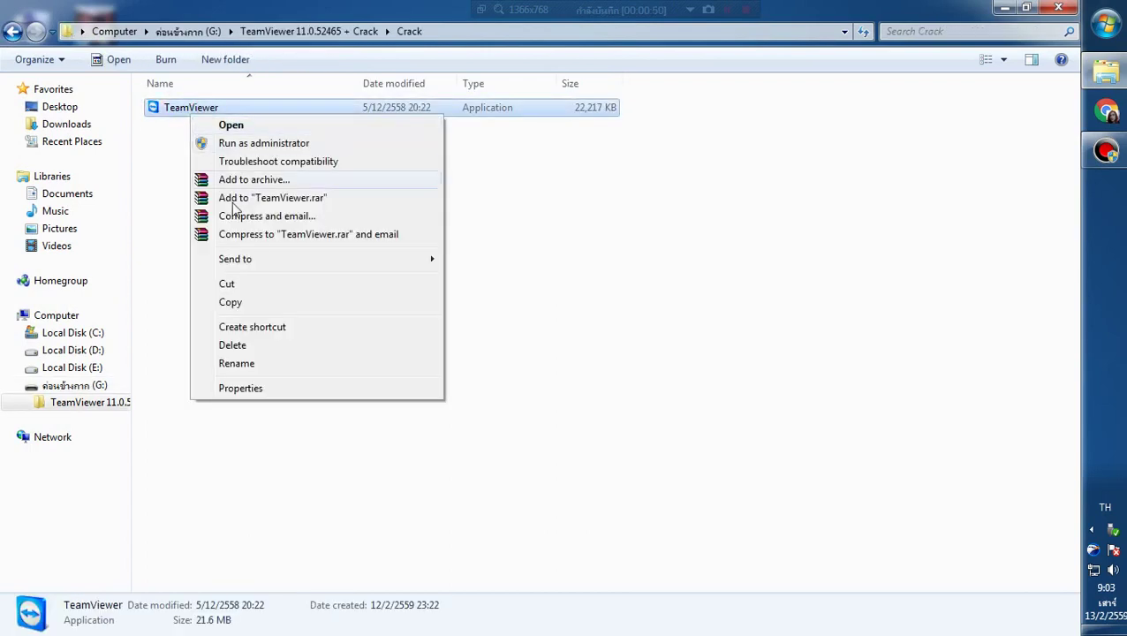
click(264, 301)
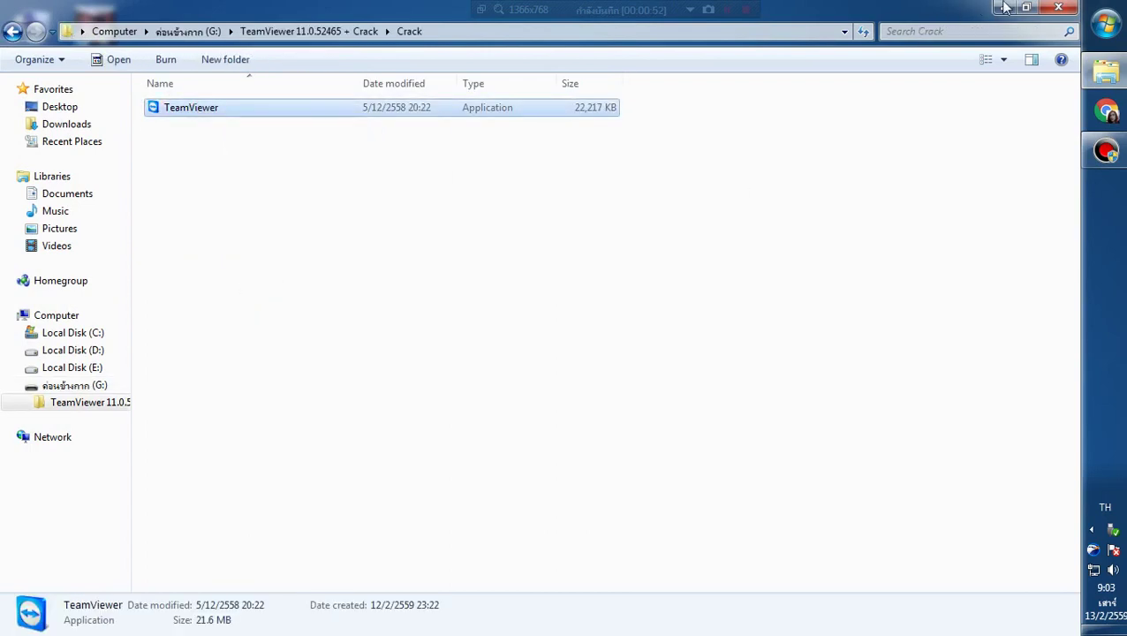
click(1058, 8)
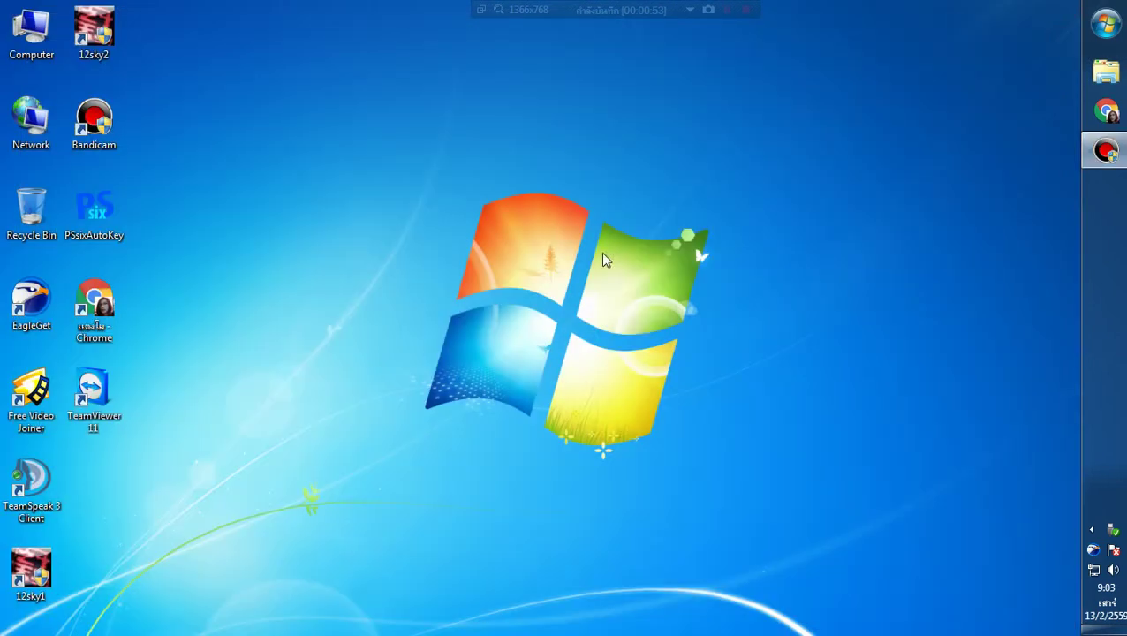
- Open the TeamViewer 11 shortcut's file location and paste the copied TeamViewer.exe there, replacing the existing file
right_click(112, 401)
click(151, 394)
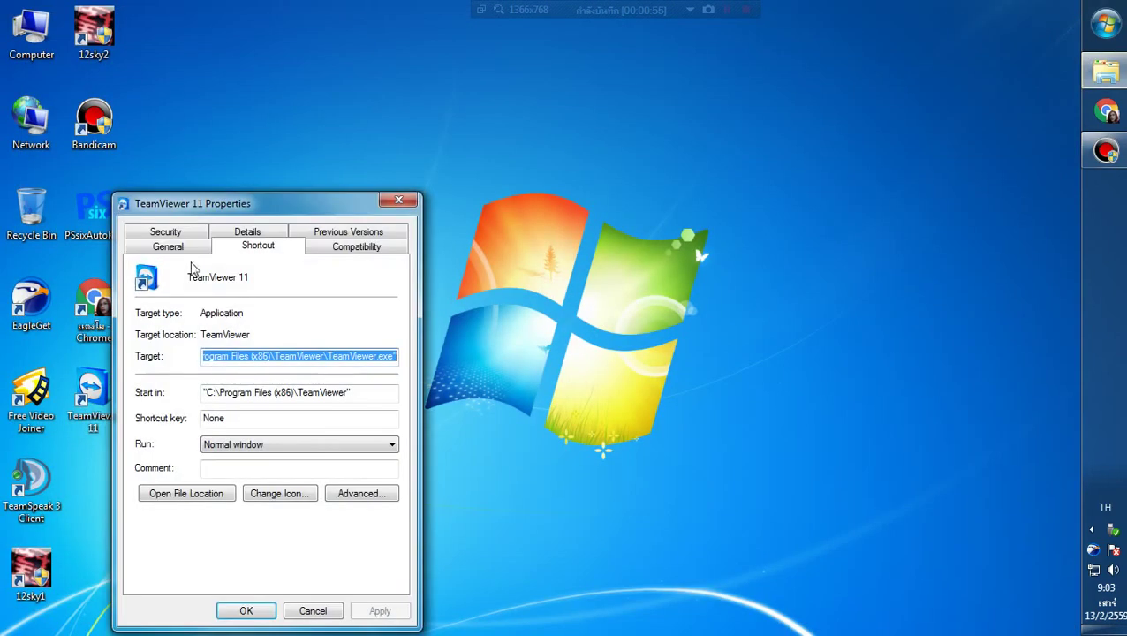
click(180, 500)
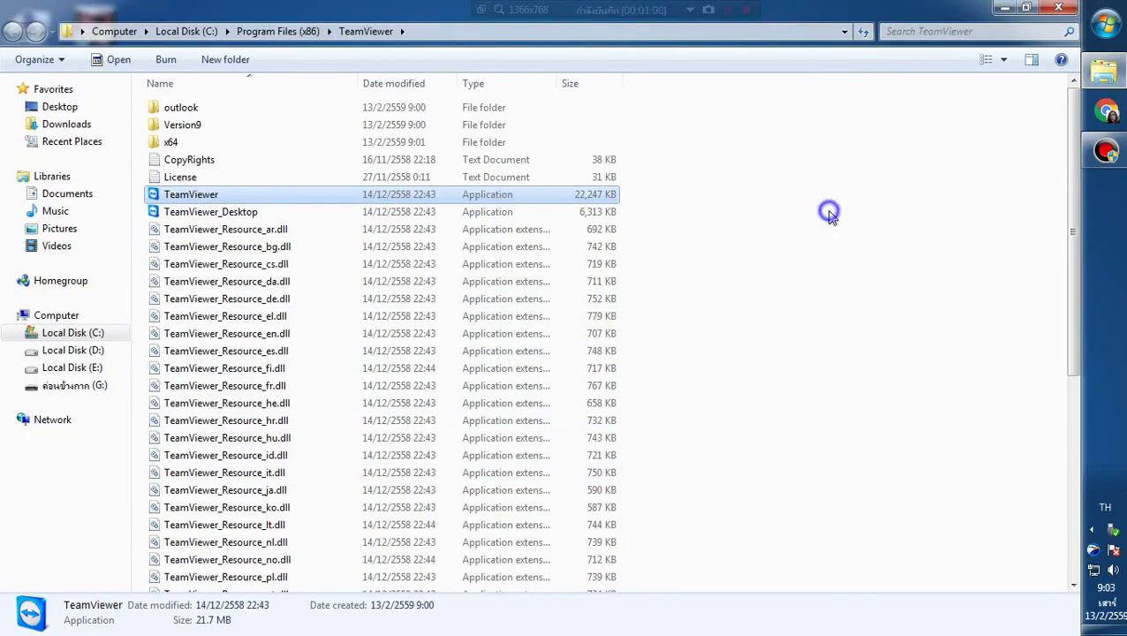
right_click(831, 217)
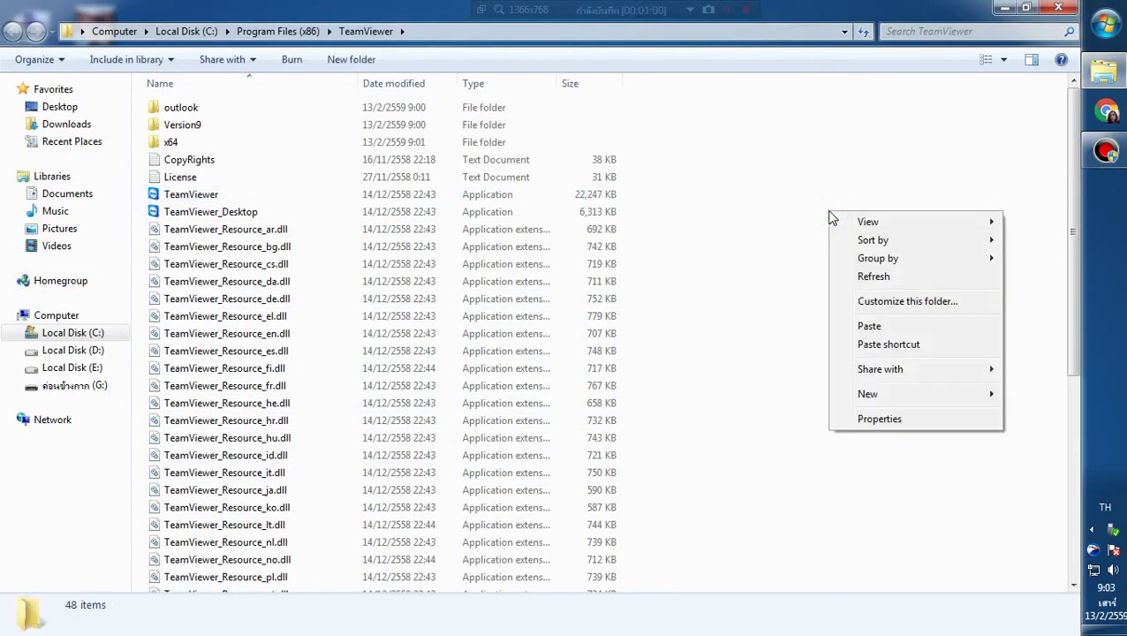
click(867, 325)
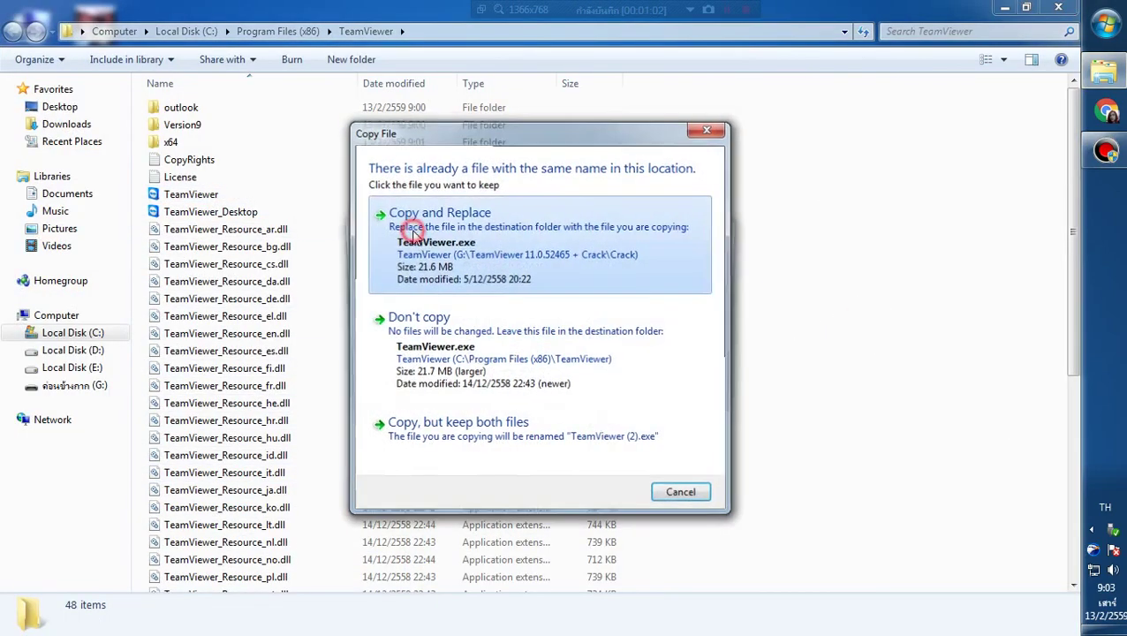
click(364, 231)
click(516, 392)
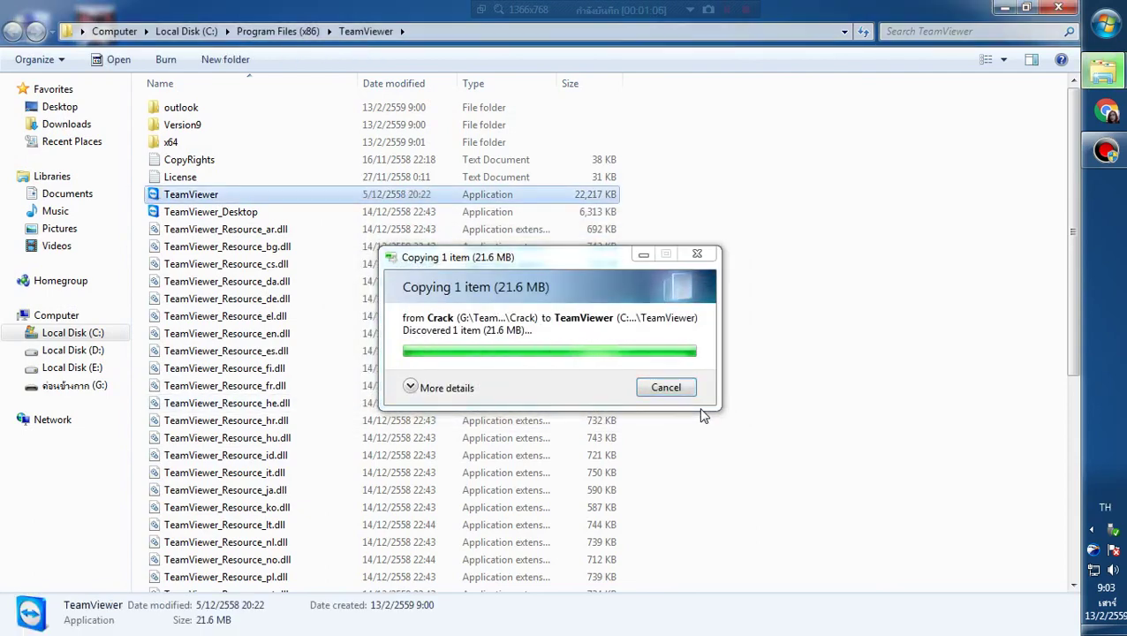
click(810, 475)
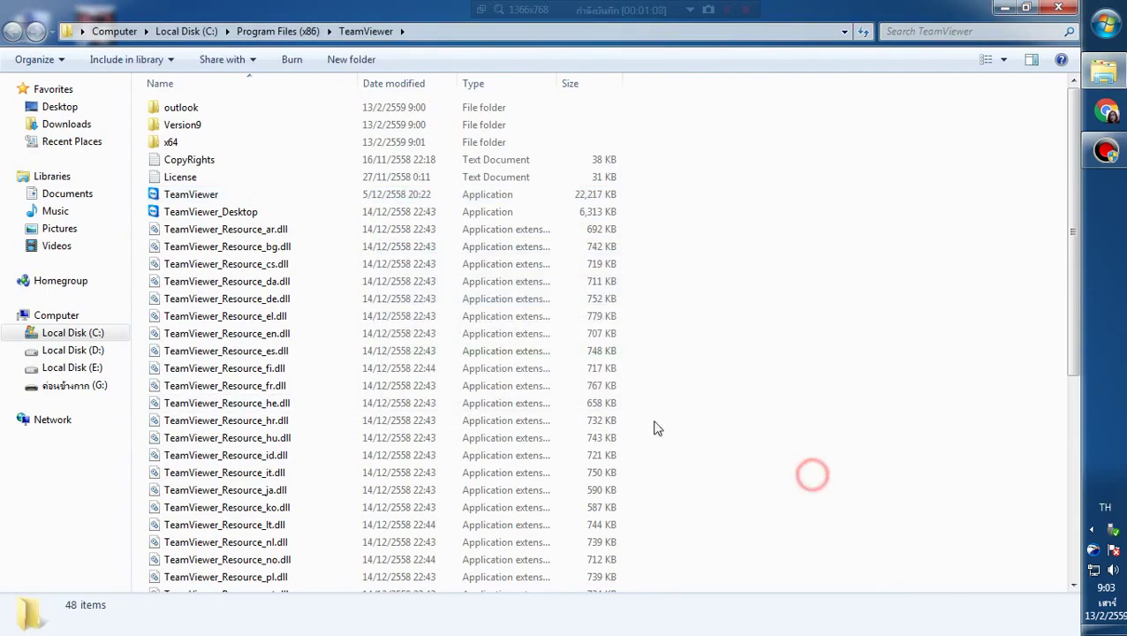
- Test-launch the TeamViewer application from its installation folder, then close the folder and the shortcut's properties
double_click(196, 196)
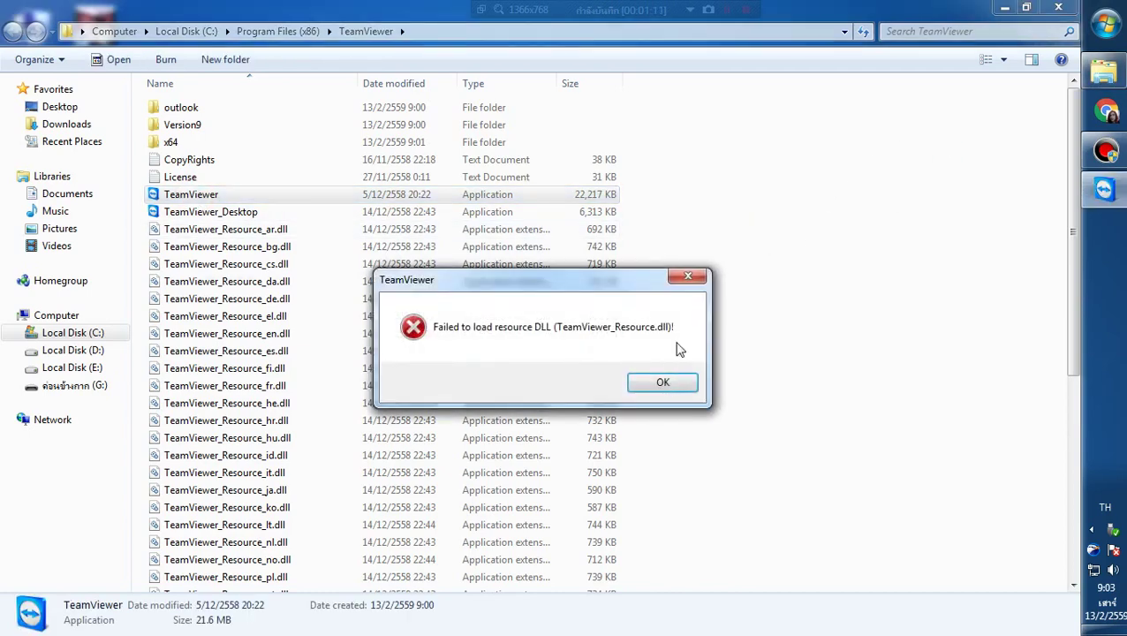
click(688, 276)
click(822, 395)
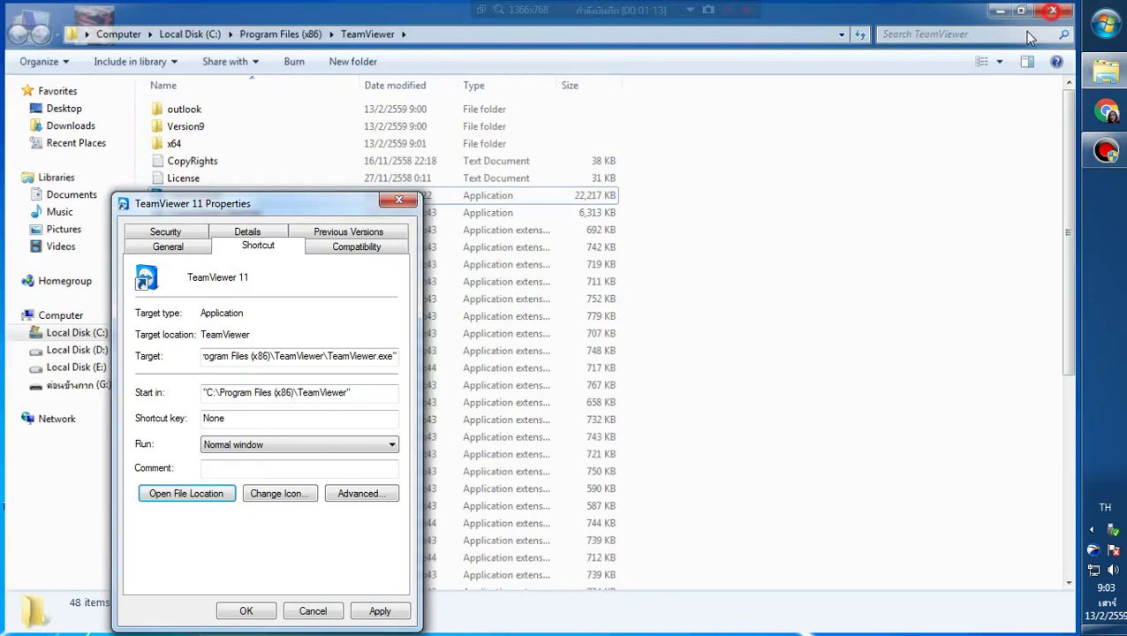
click(1052, 11)
click(756, 237)
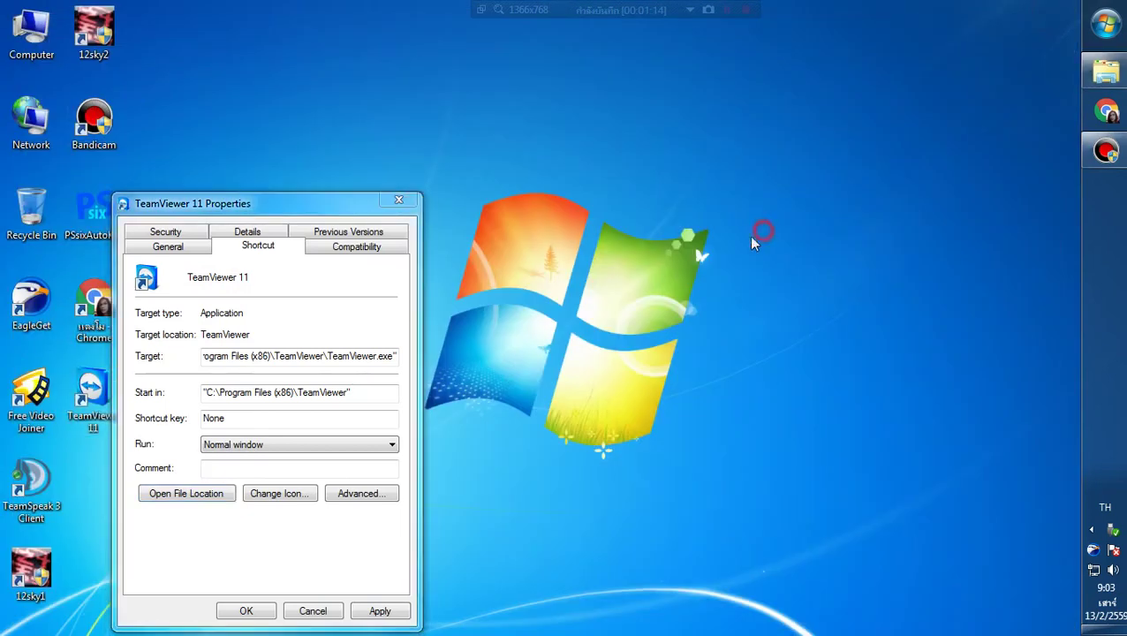
drag(297, 208, 469, 165)
click(573, 157)
- Test-launch TeamViewer 11 from its desktop shortcut and dismiss the message
click(92, 396)
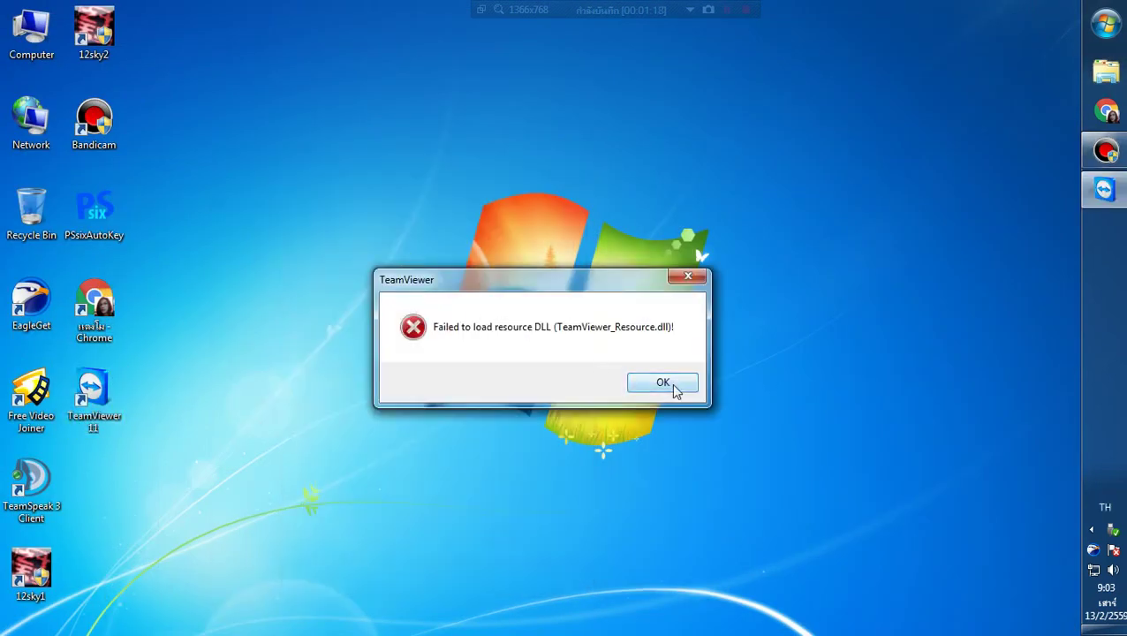
click(673, 386)
click(291, 334)
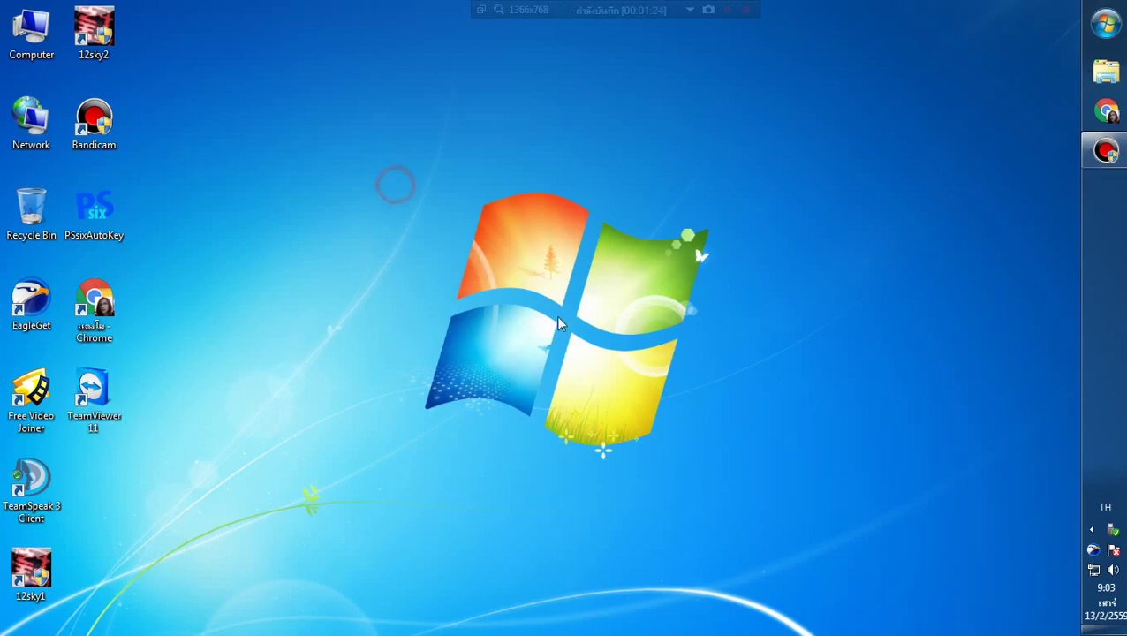
- Open the Control Panel's list of installed programs for uninstalling
click(1106, 24)
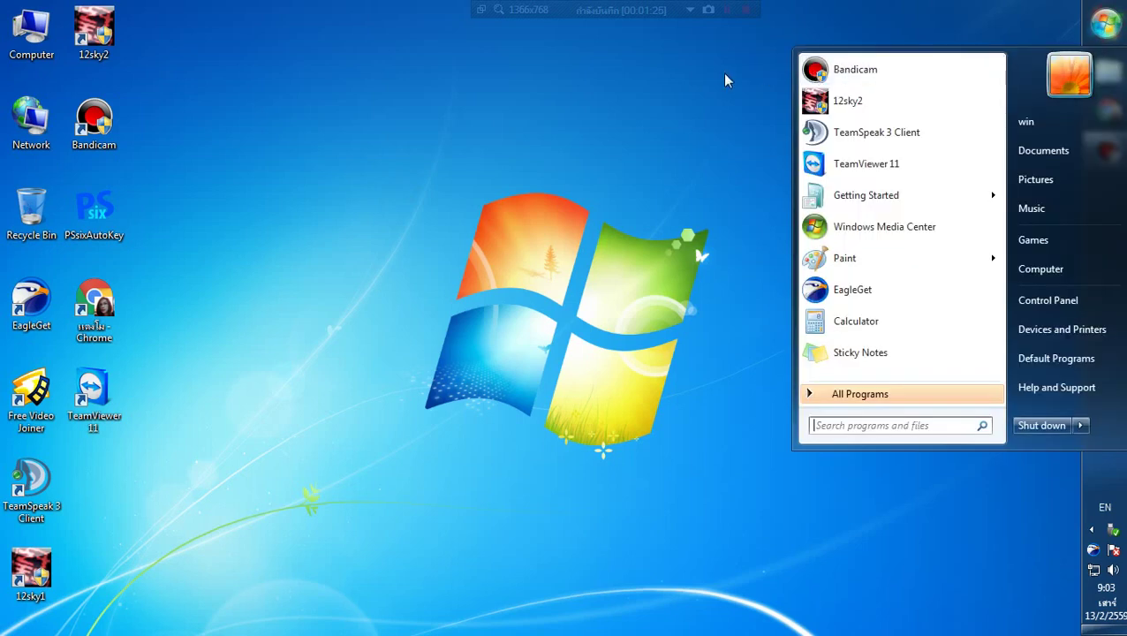
click(539, 415)
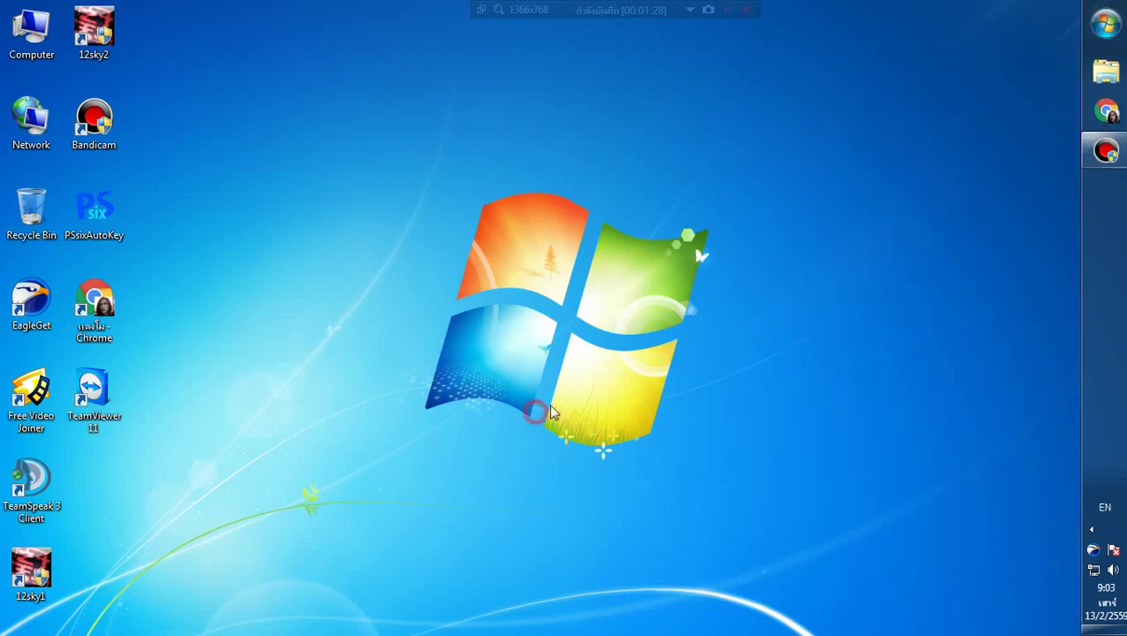
click(1106, 27)
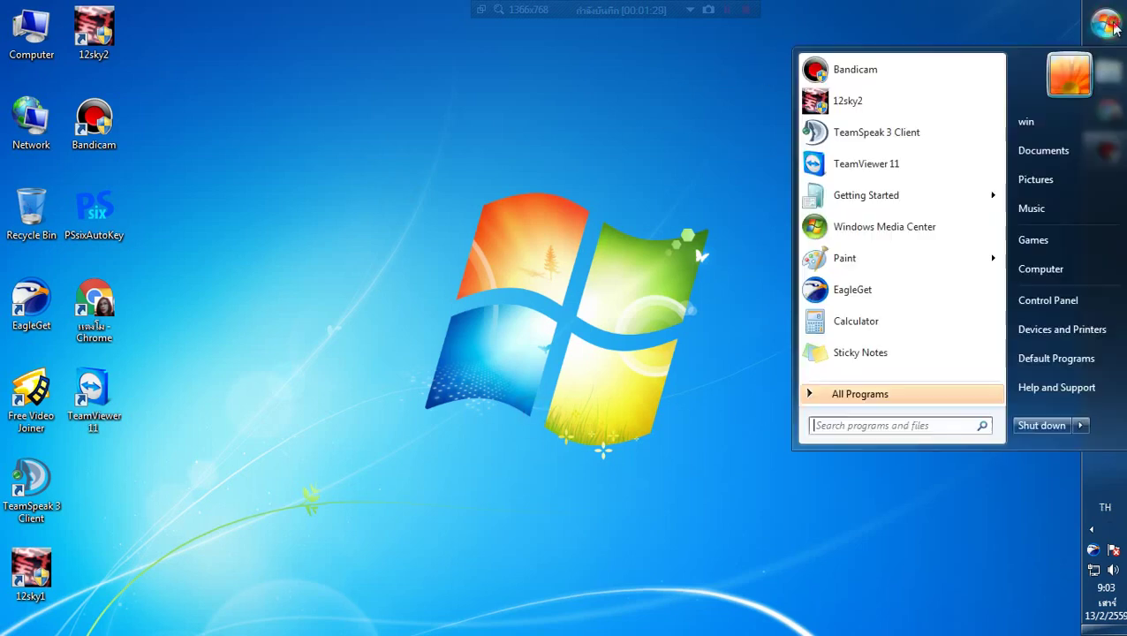
click(1051, 300)
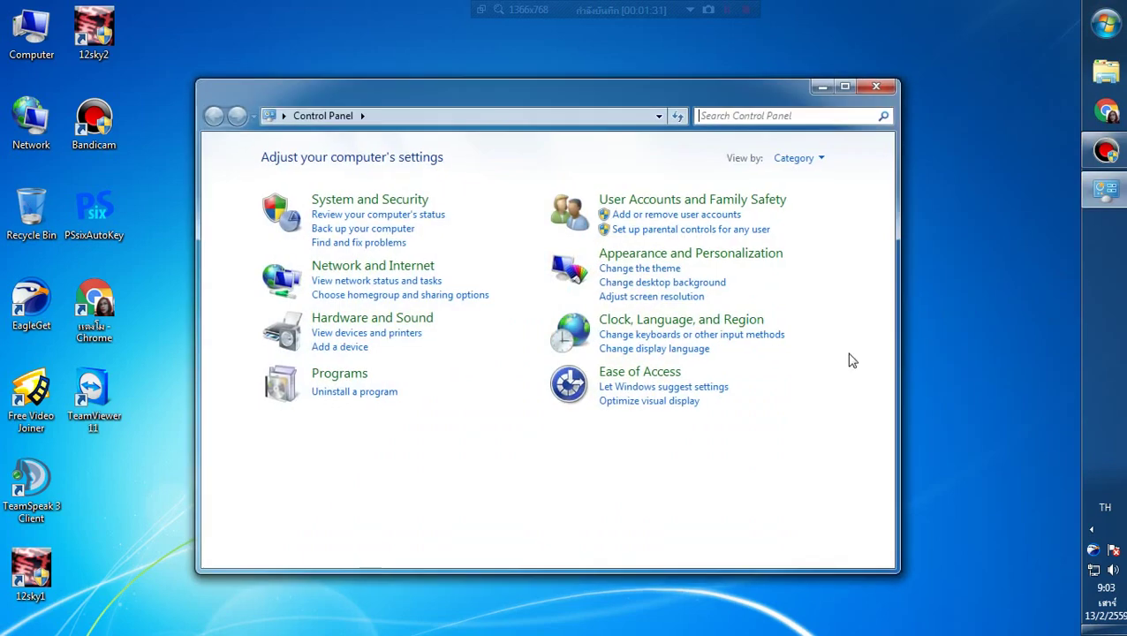
click(371, 399)
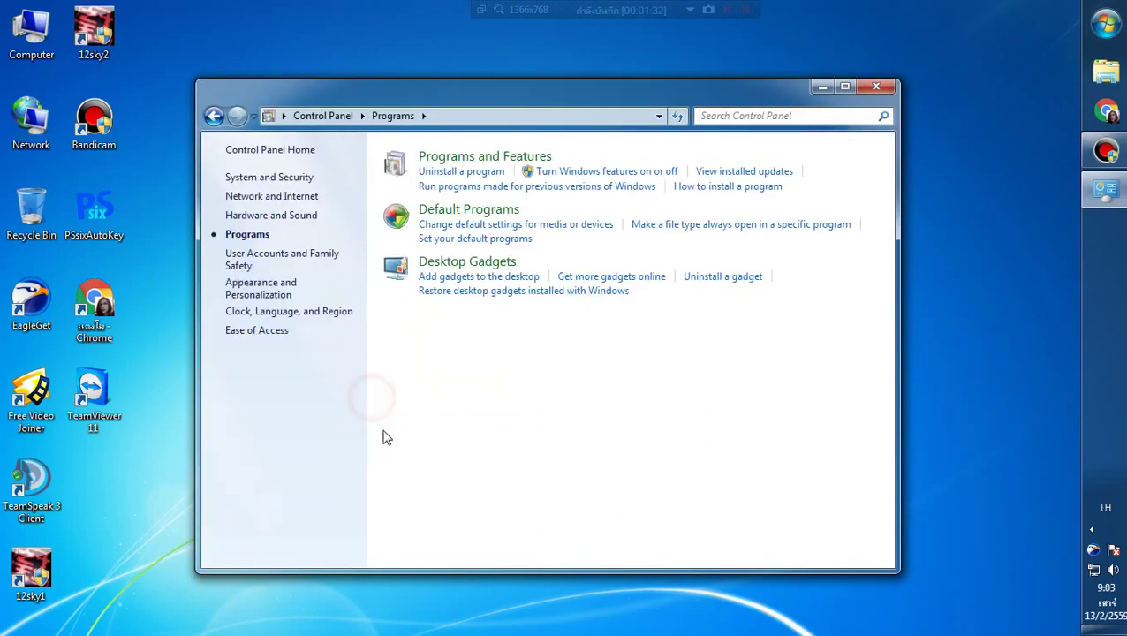
click(457, 171)
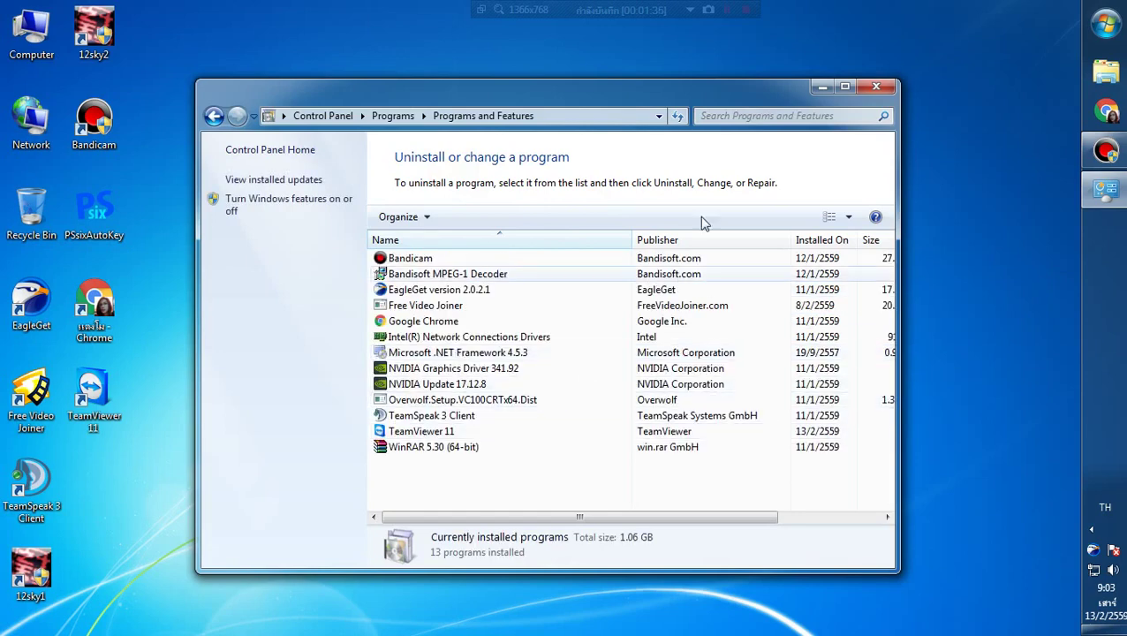
- Uninstall TeamViewer 11 with the Remove settings option, dismissing the feedback page and the finished uninstaller
click(423, 437)
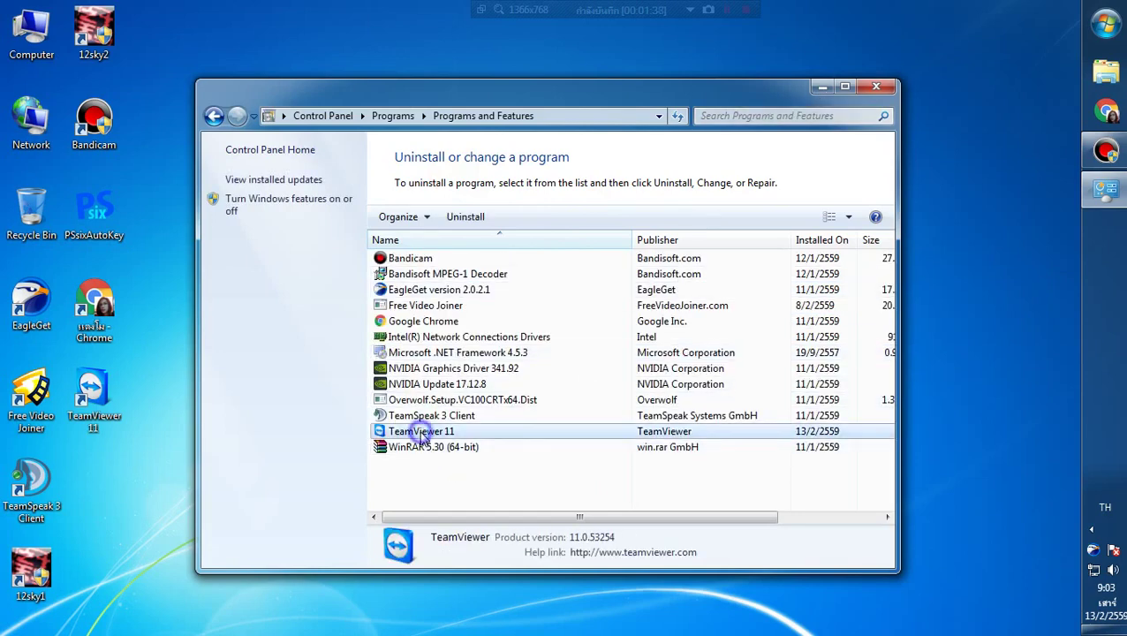
right_click(425, 435)
click(462, 447)
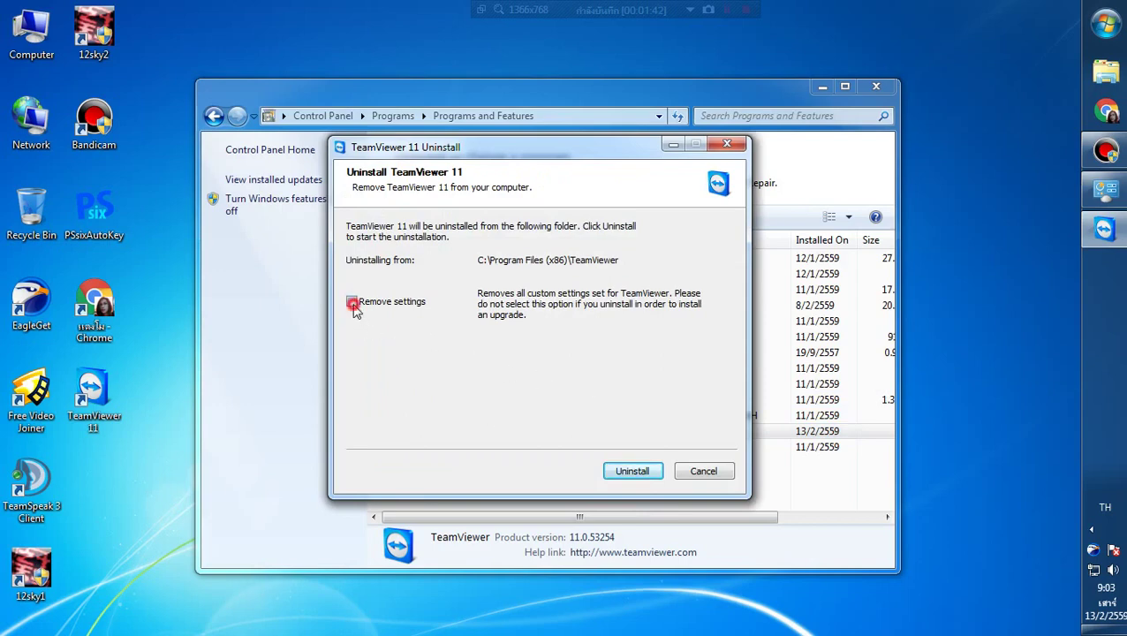
click(352, 301)
click(632, 471)
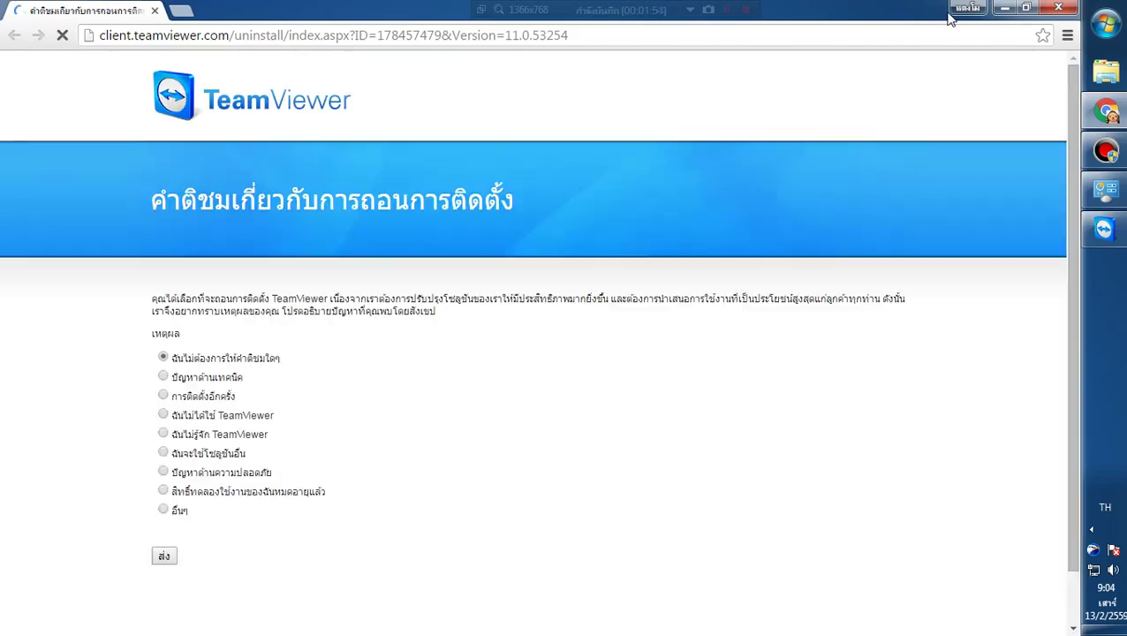
click(1060, 8)
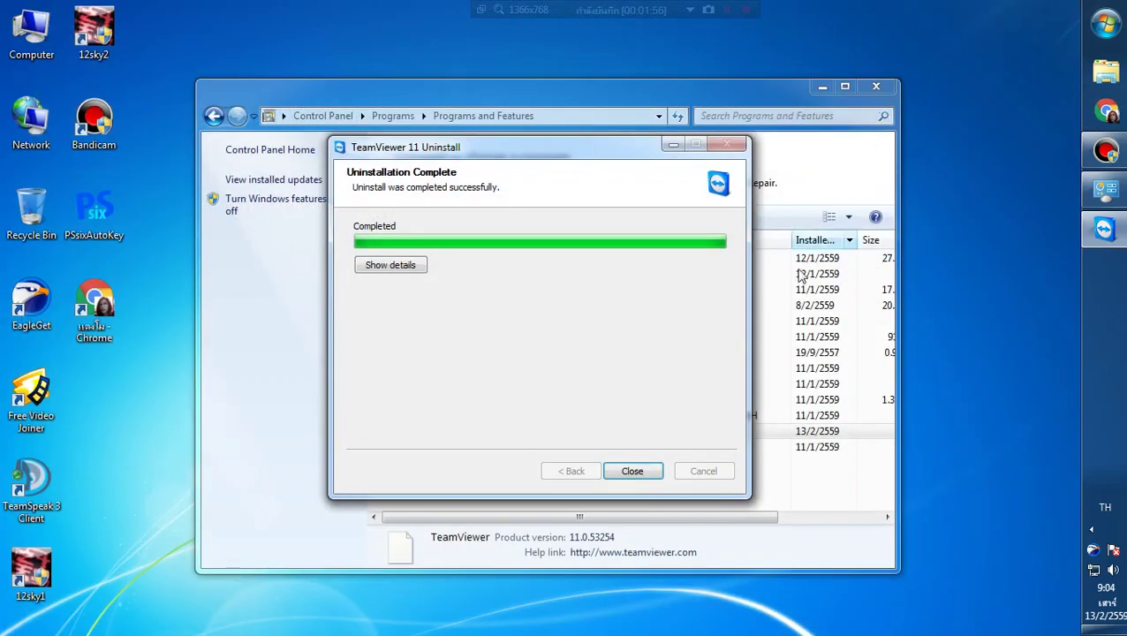
click(657, 472)
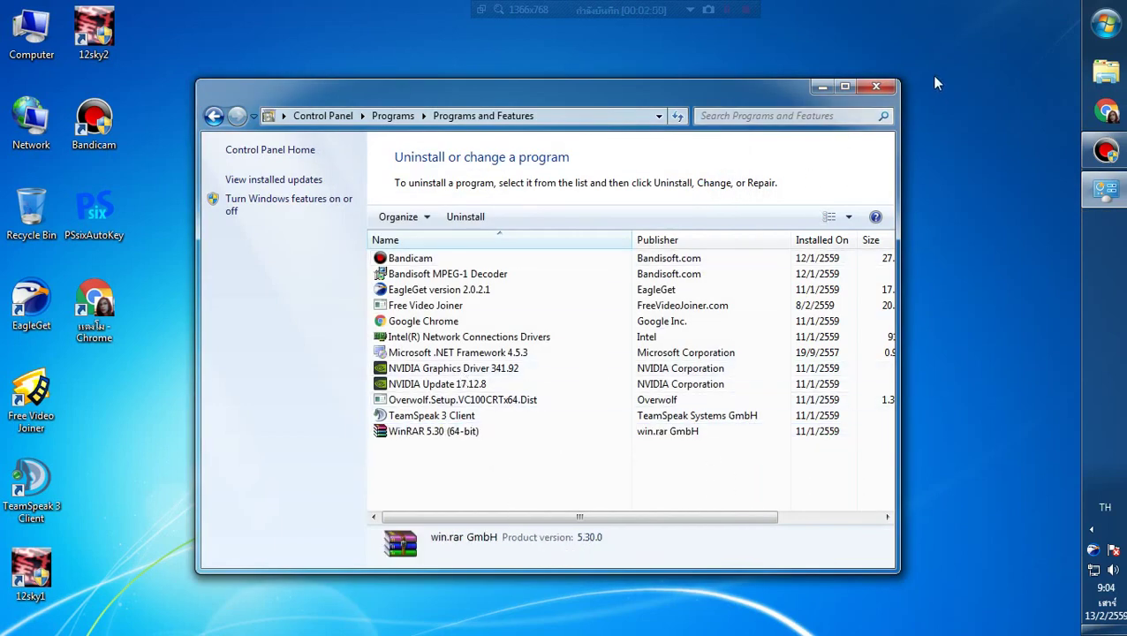
- Permanently delete the TeamViewer folder from C:\Program Files (x86) and close the folder window
click(877, 89)
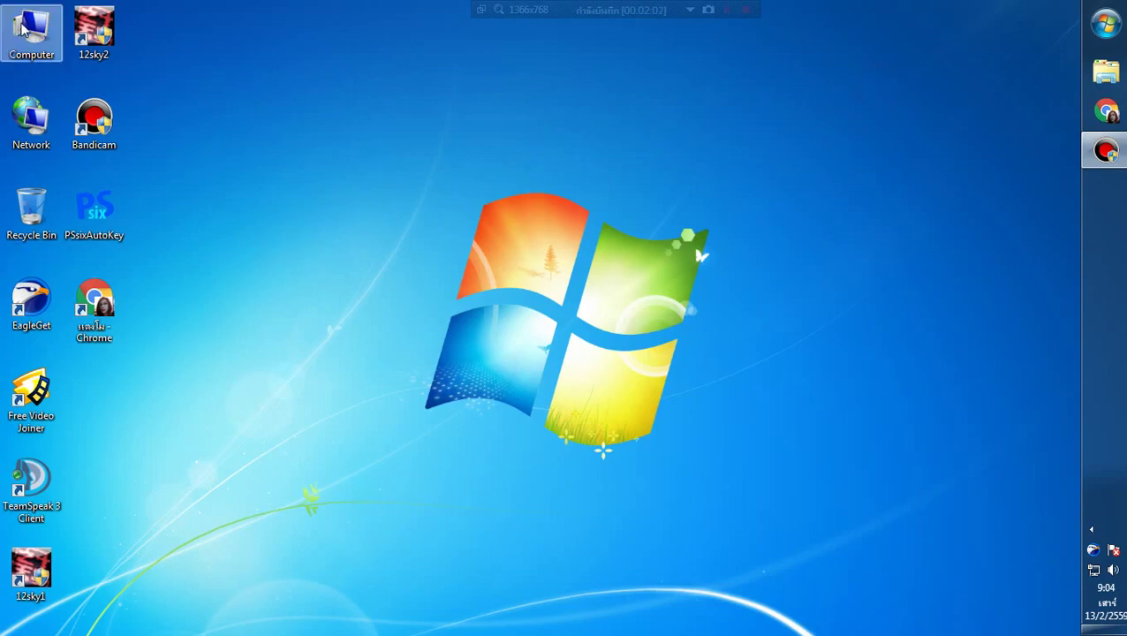
key(super+e)
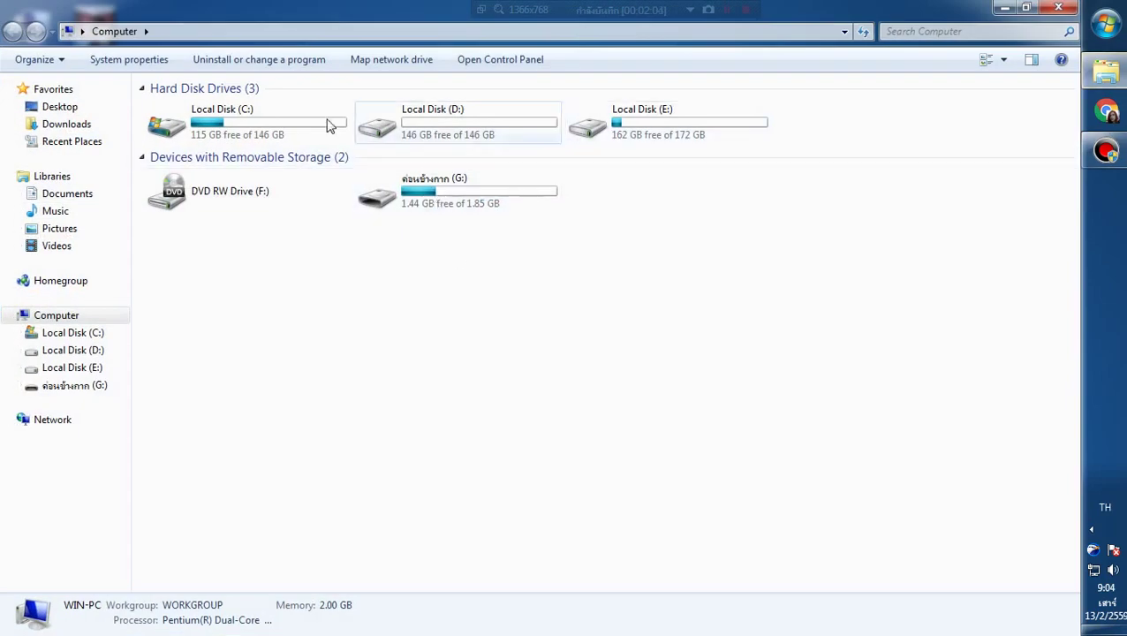
double_click(246, 116)
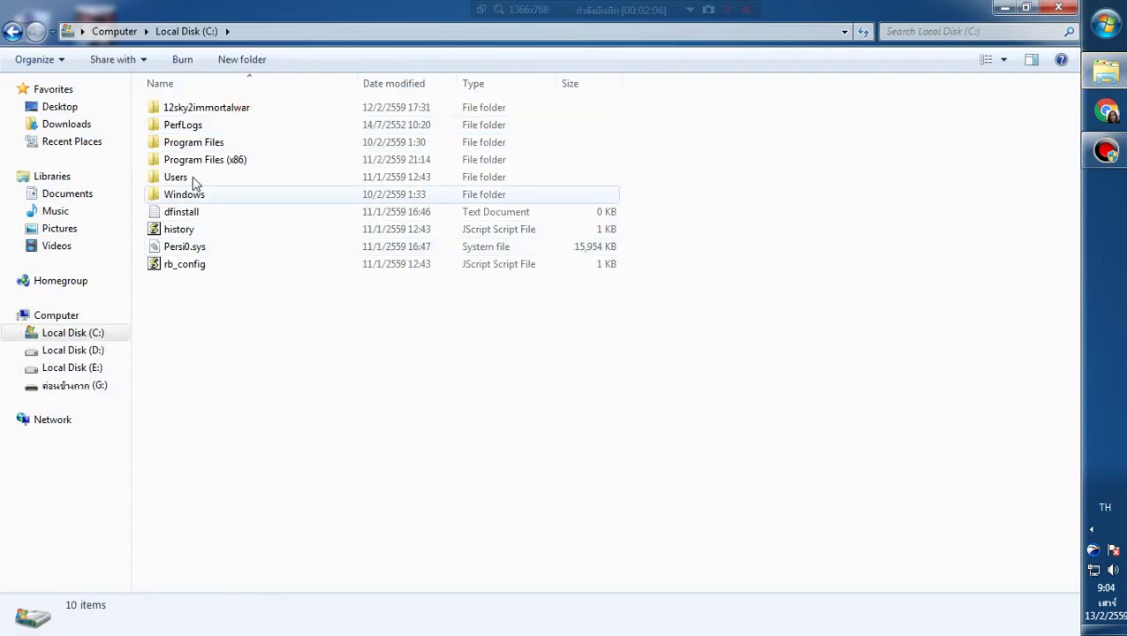
double_click(209, 159)
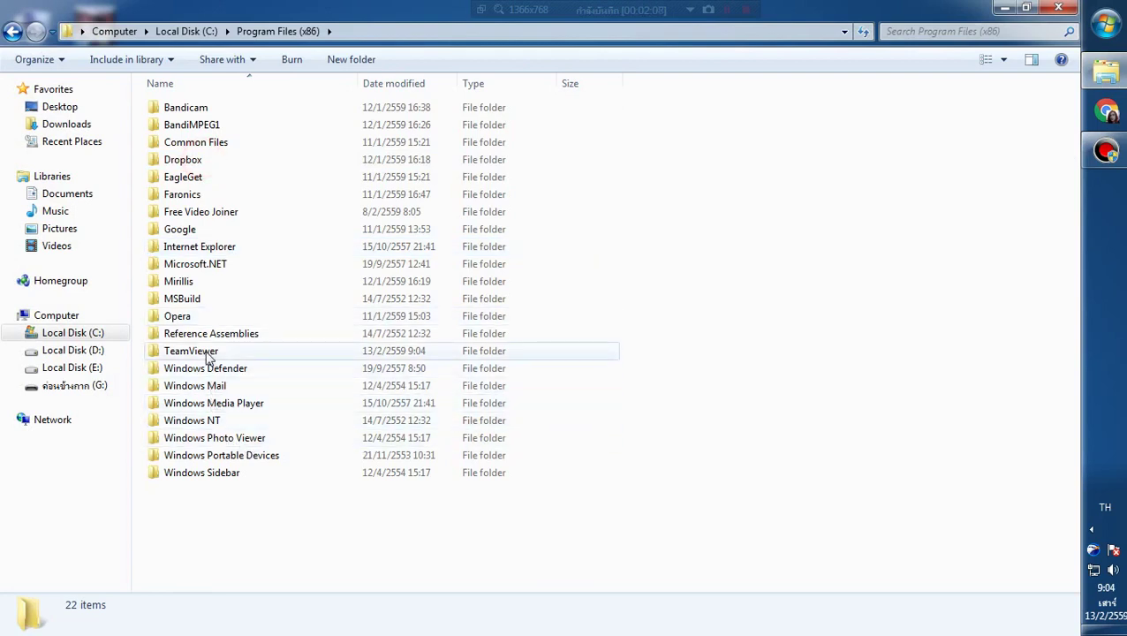
click(209, 352)
key(shift+Delete)
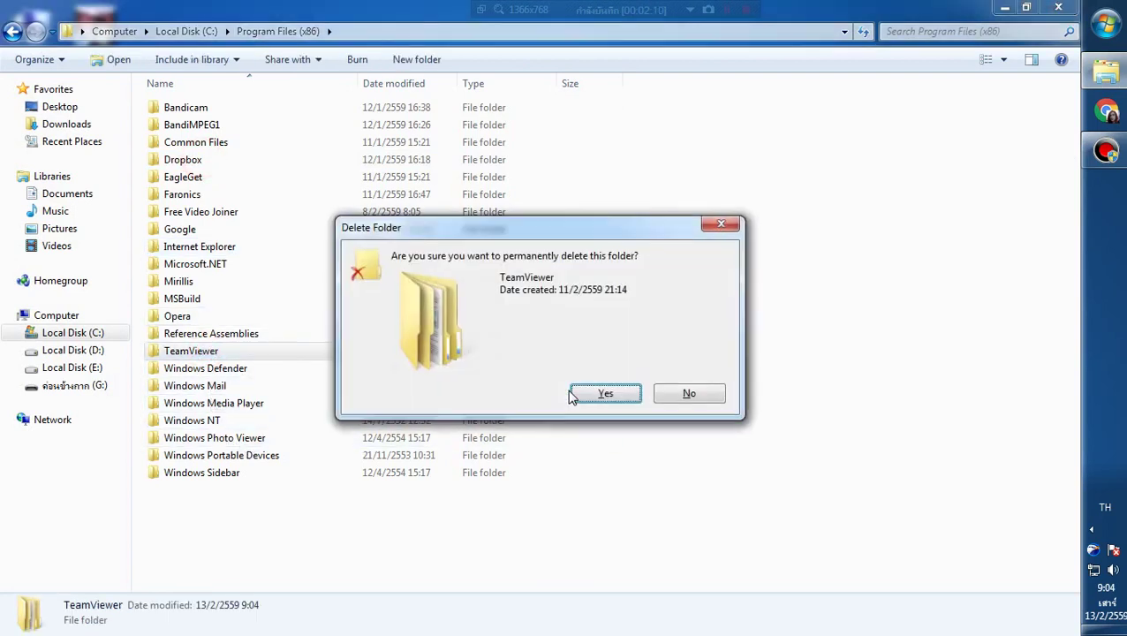
click(570, 397)
click(548, 402)
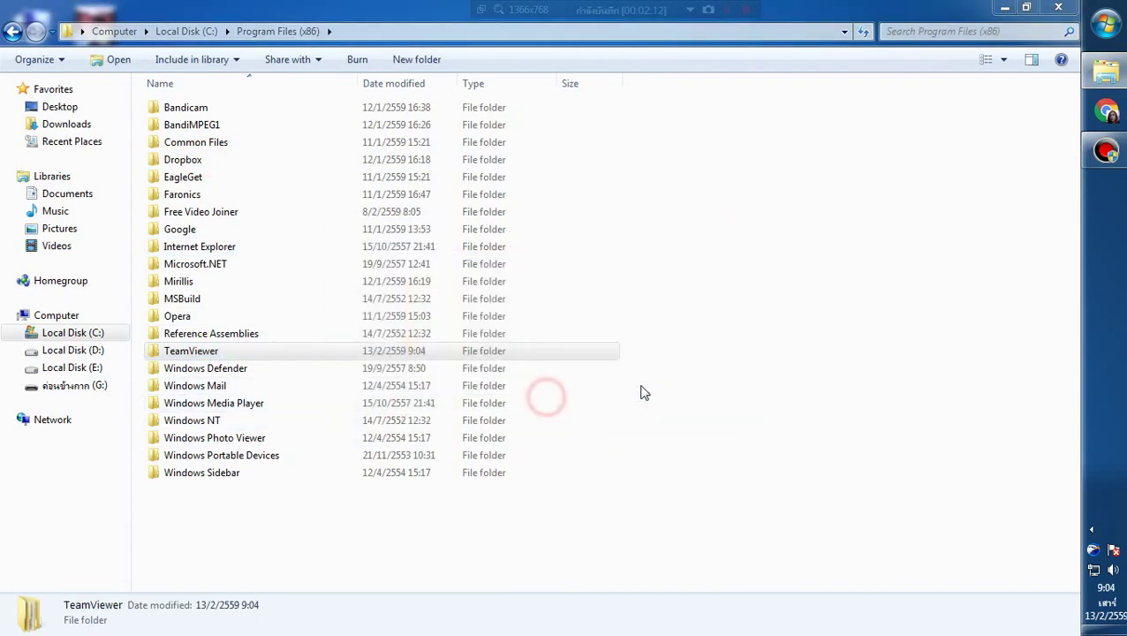
click(1056, 9)
- Open the Registry Editor by searching for regedit
click(1104, 26)
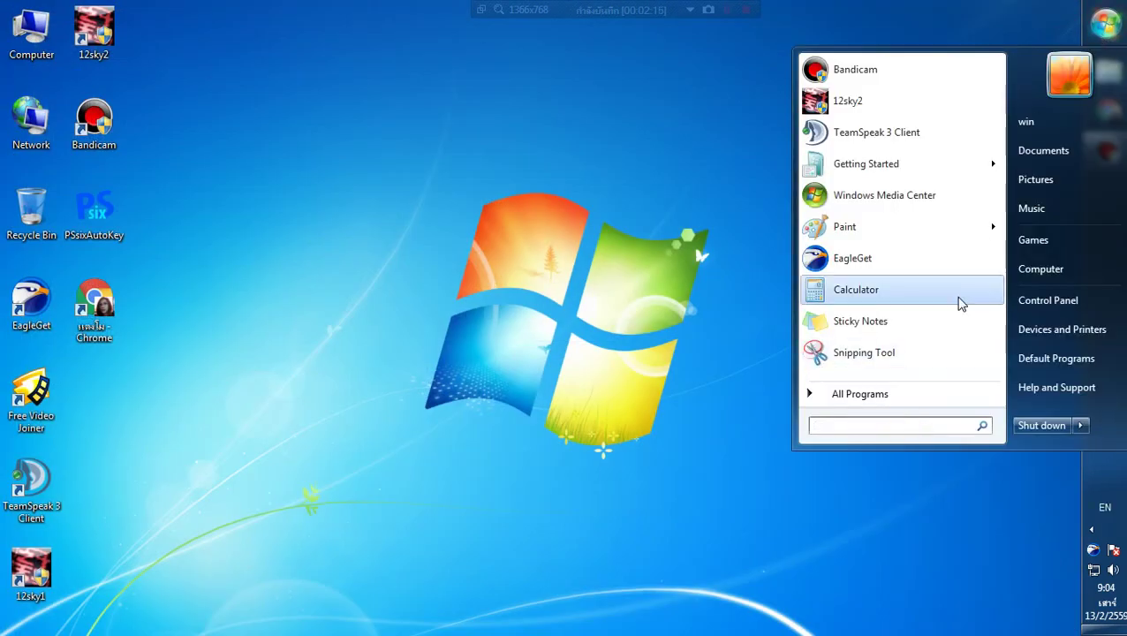
text(a)
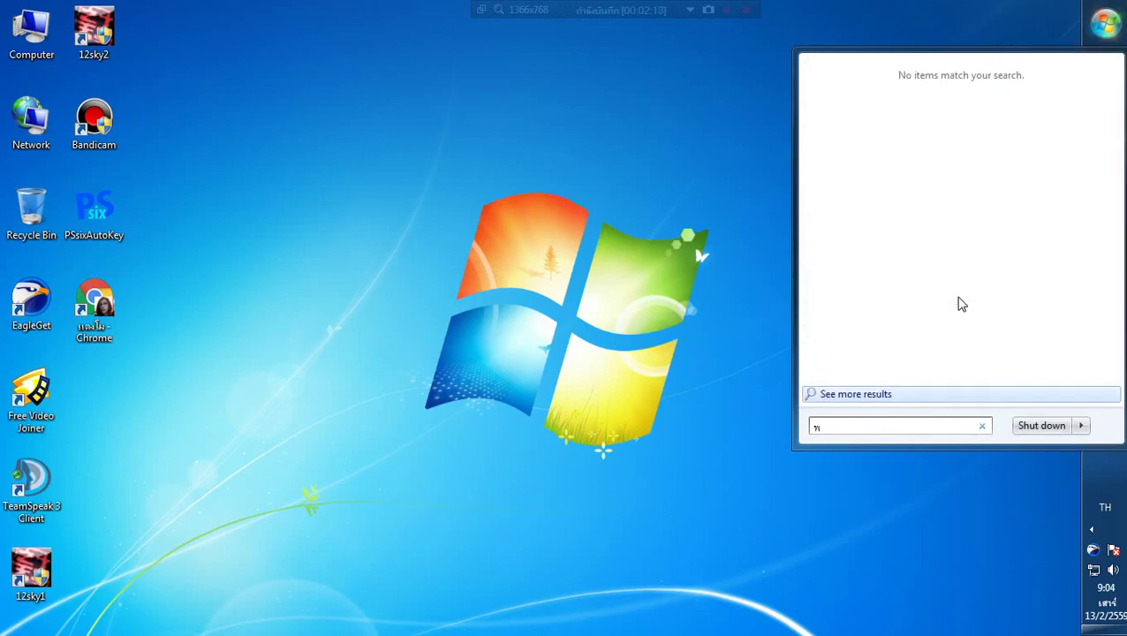
key(BackSpace)
text(re)
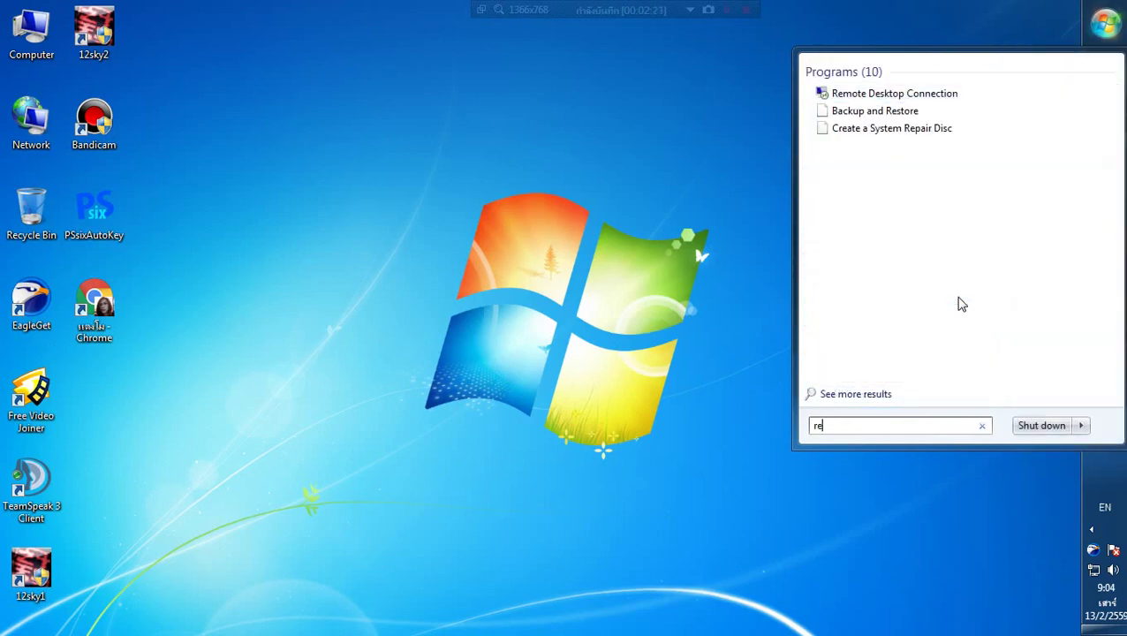
text(gedit)
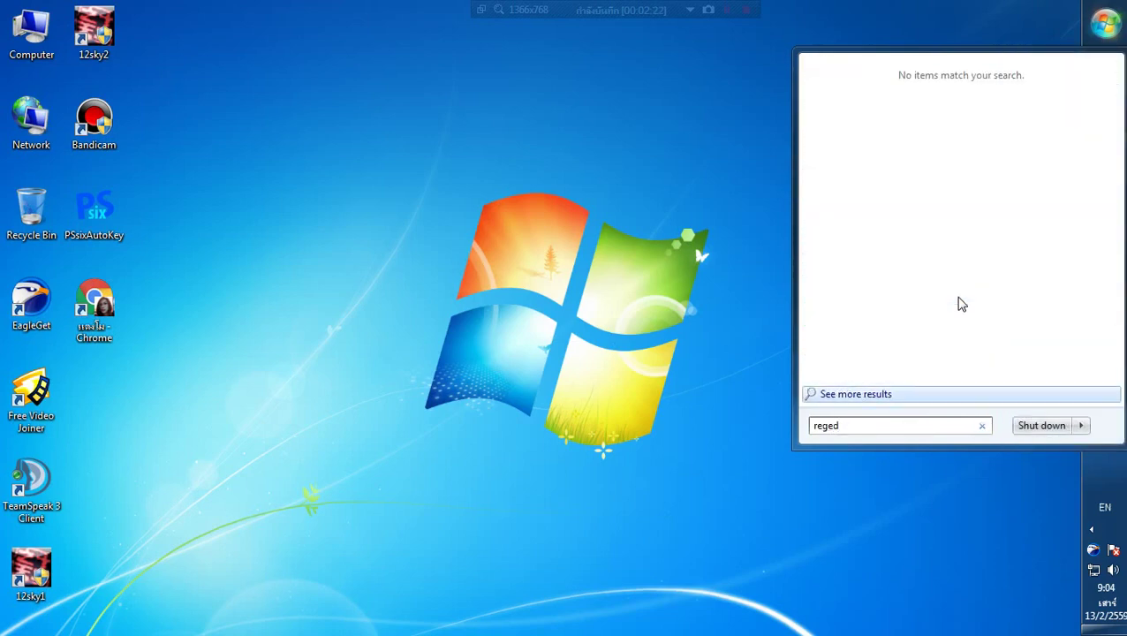
key(Return)
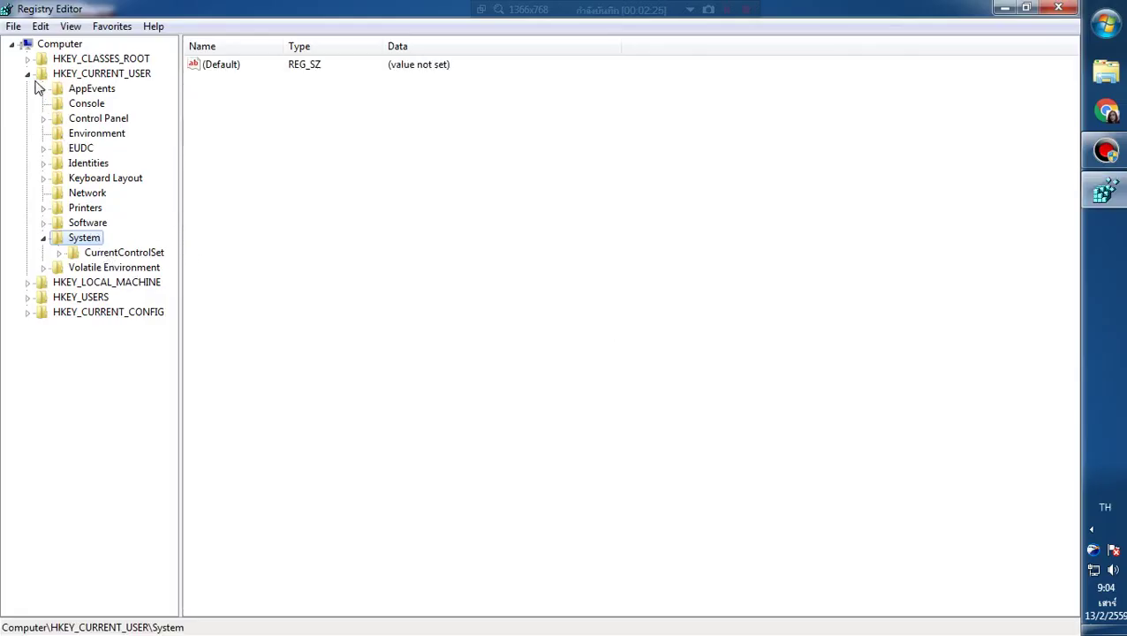
- Check the keys under HKEY_CURRENT_USER\Software for TeamViewer entries, close the editor and look at the hidden notification icons
click(29, 75)
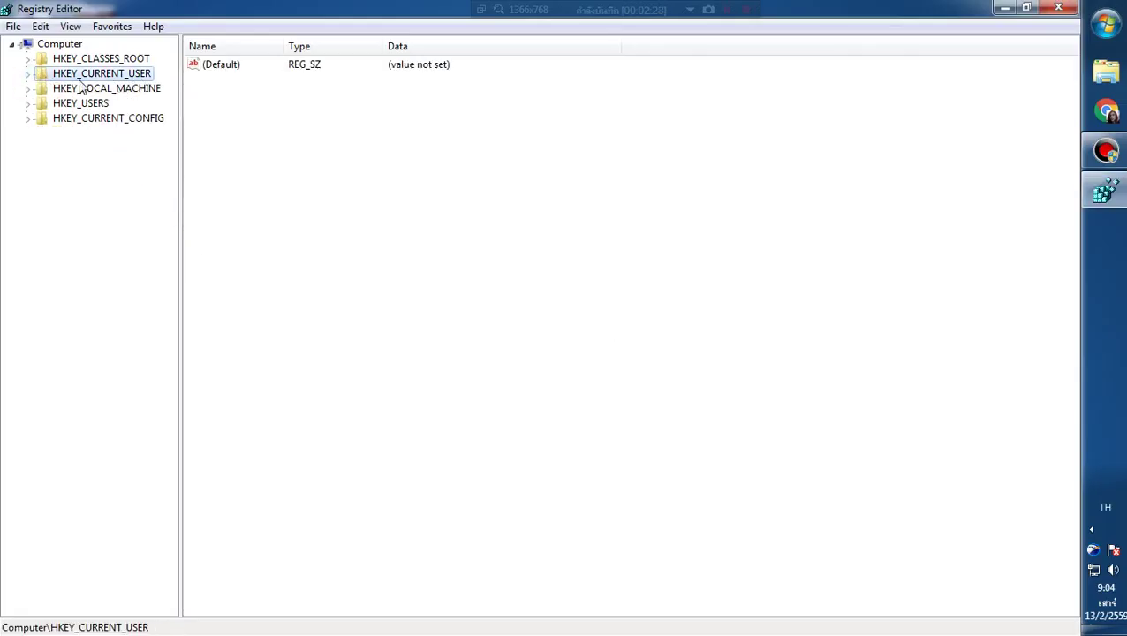
click(28, 74)
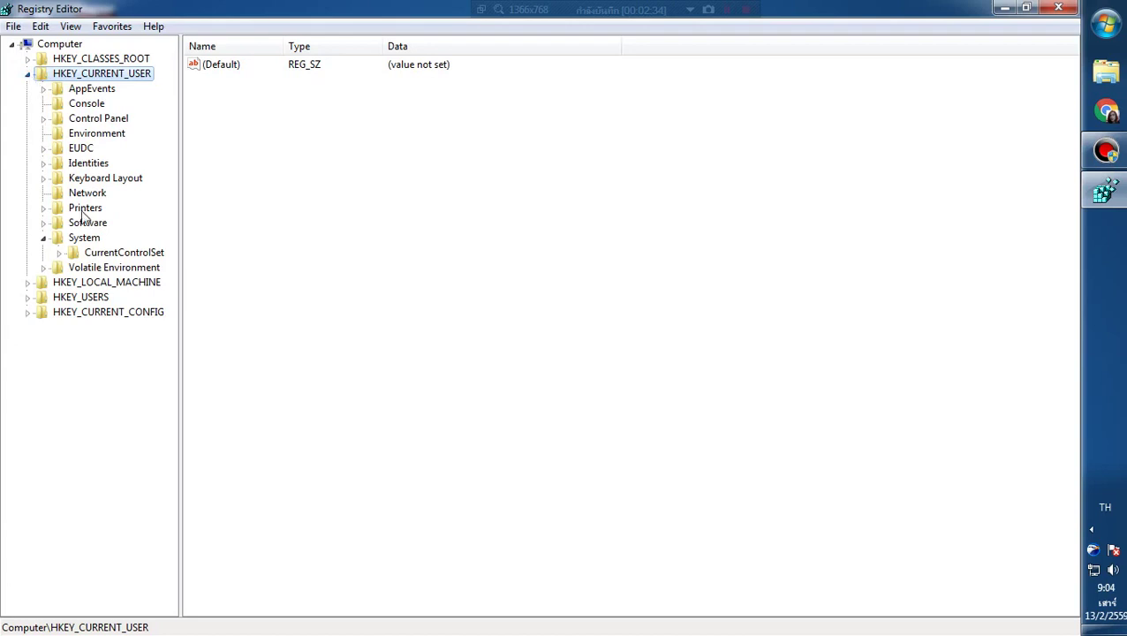
click(43, 222)
drag(174, 251, 170, 305)
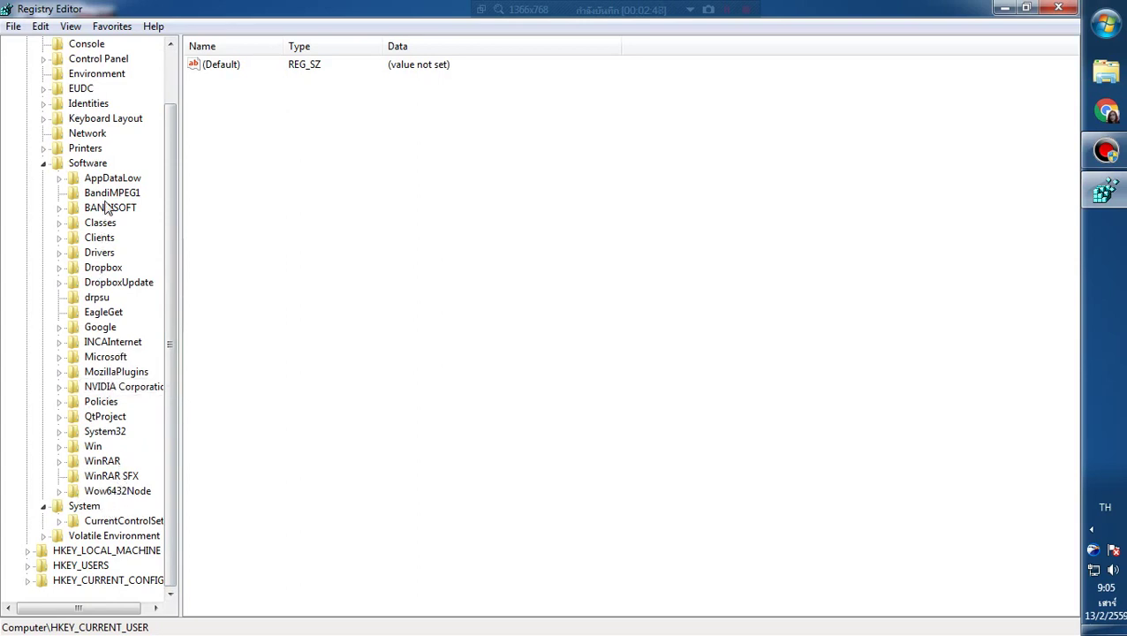
click(1058, 8)
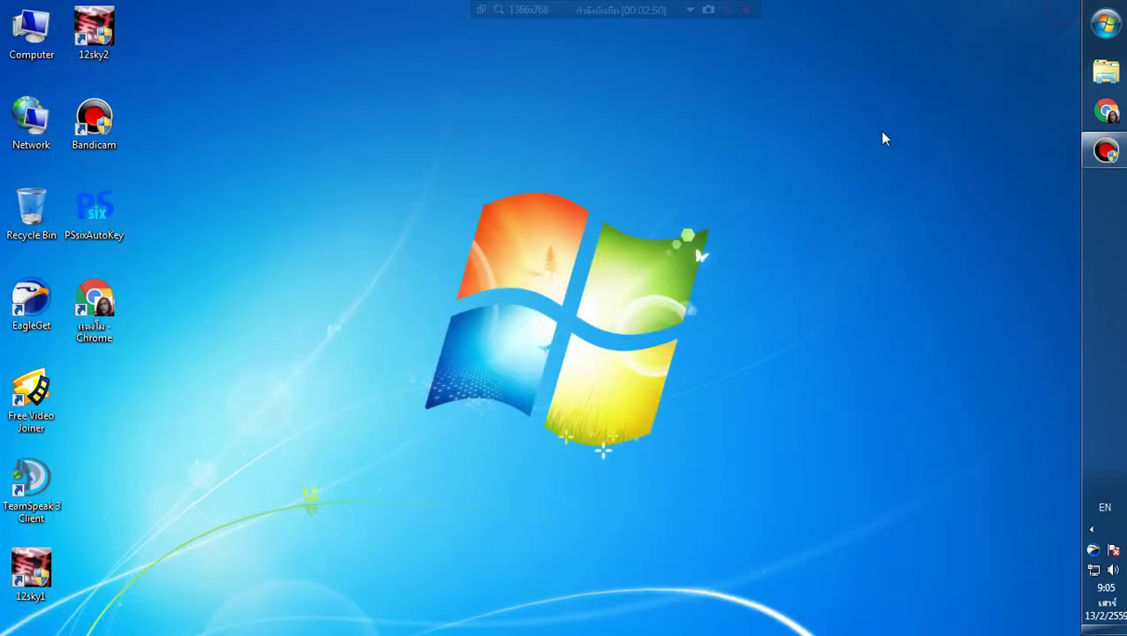
click(1092, 528)
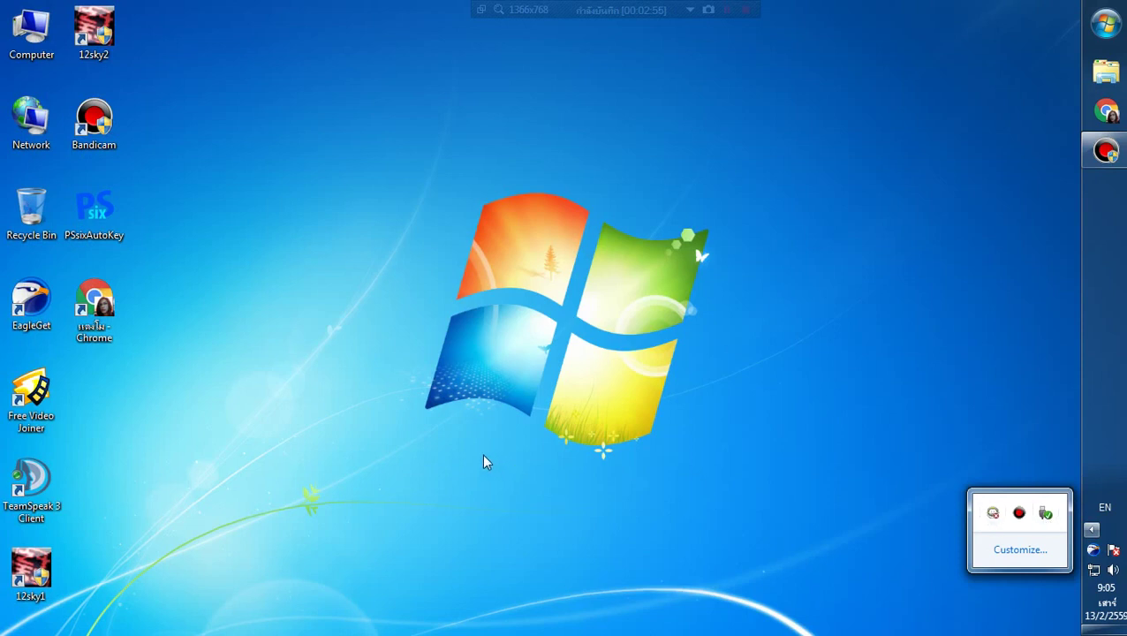
click(663, 378)
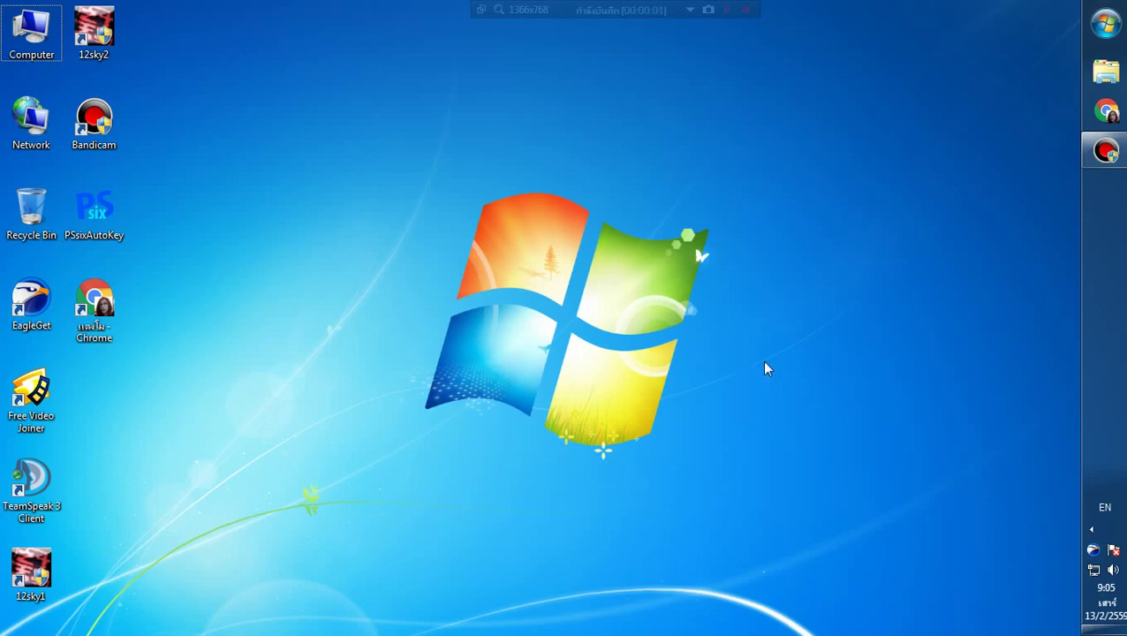
- Open a Command Prompt and run ipconfig/all to list the full network configuration
click(1105, 24)
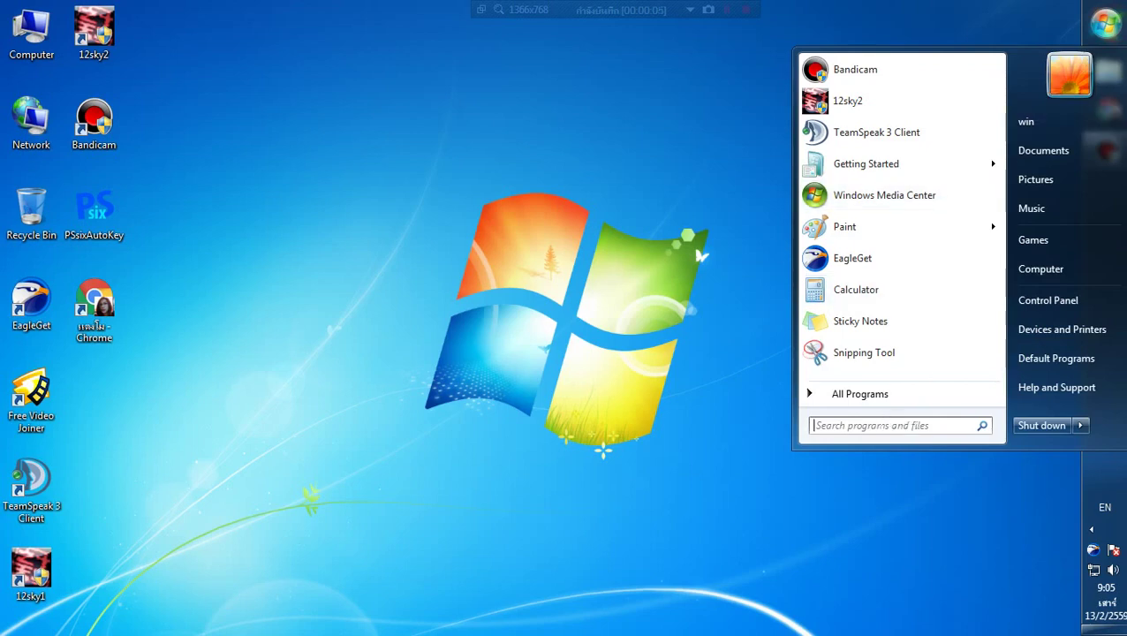
click(877, 425)
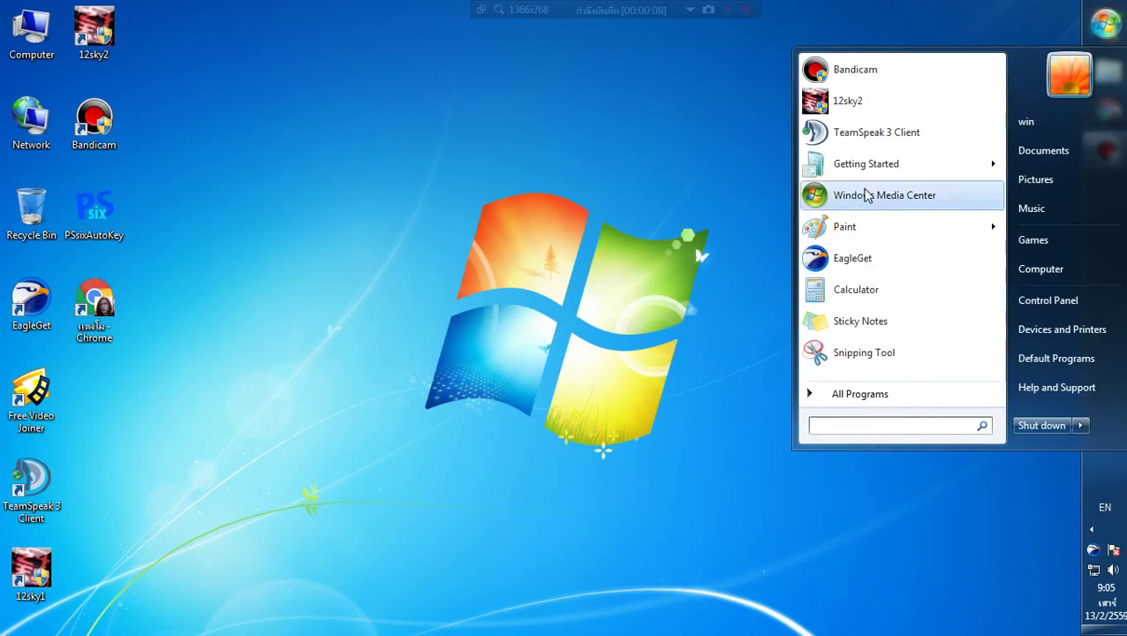
text(cmd)
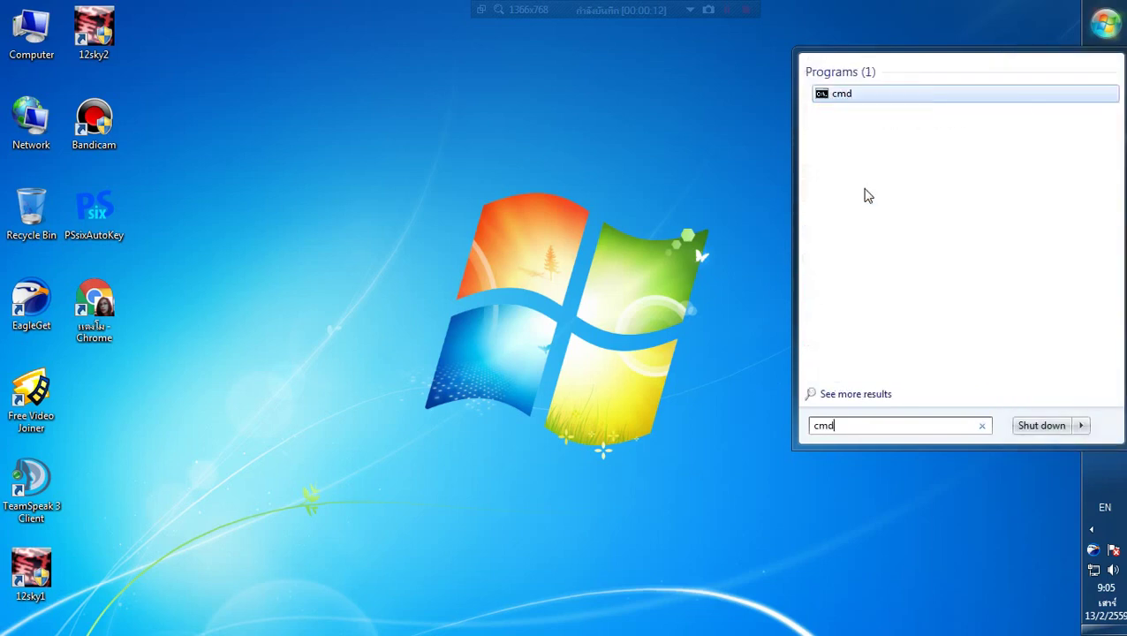
key(Return)
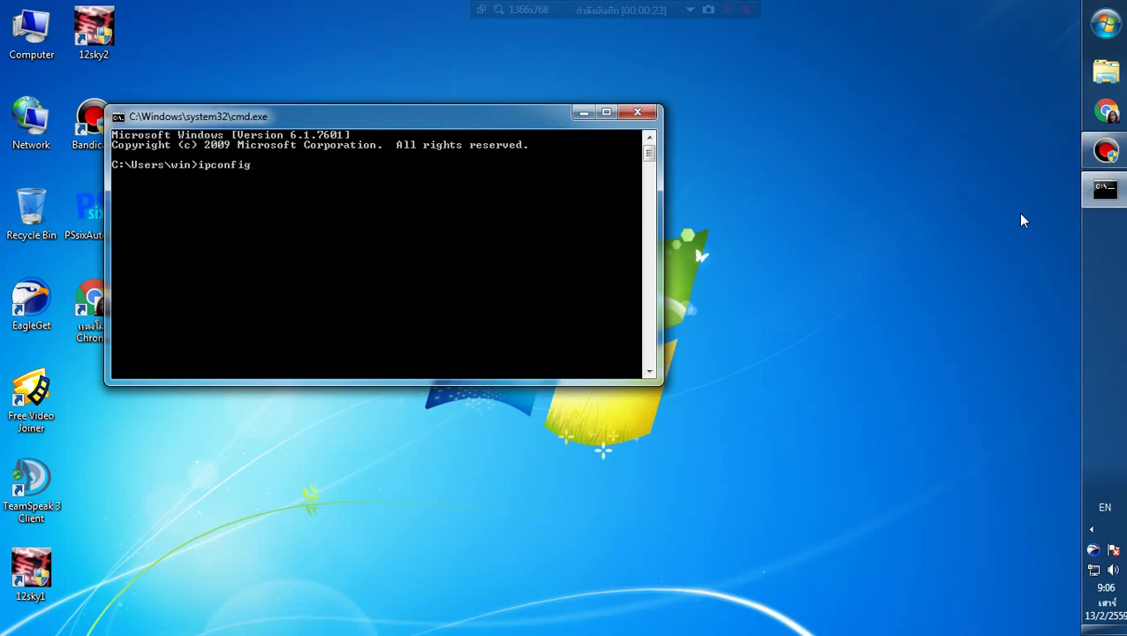
key(Return)
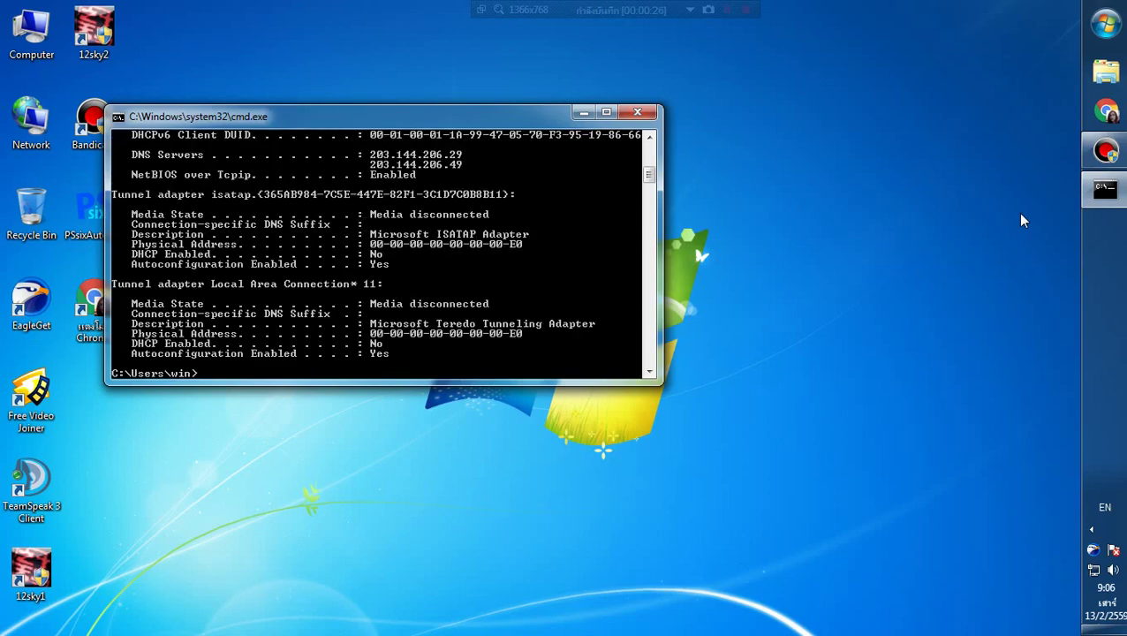
- Examine the Ethernet adapter's physical address in the enlarged Command Prompt output, and close the window
key(super+Left)
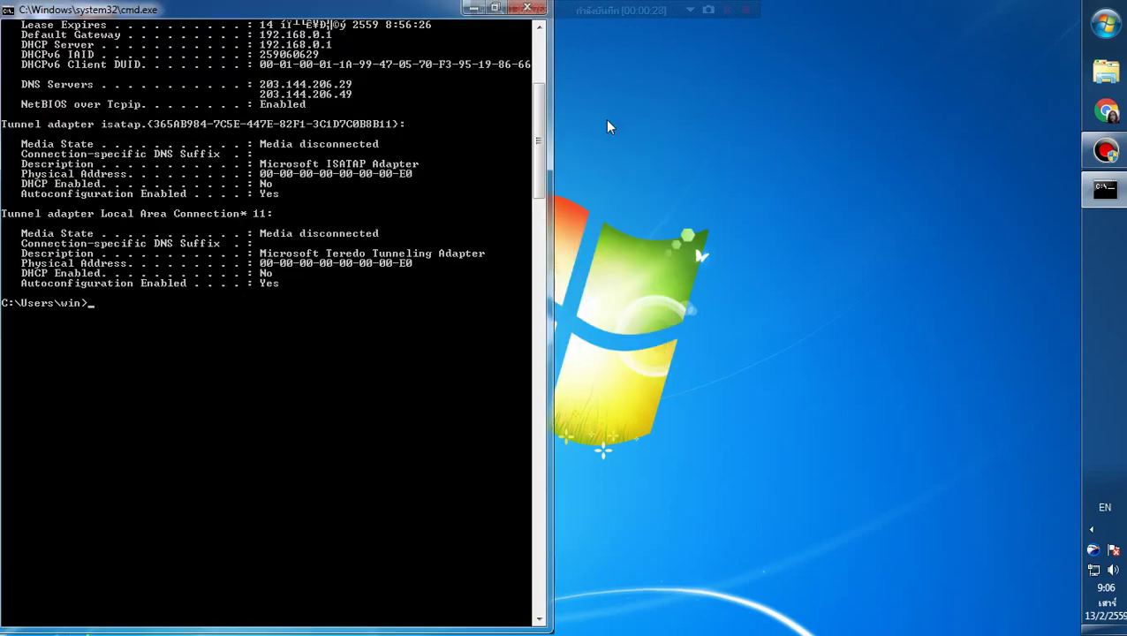
drag(536, 152, 540, 95)
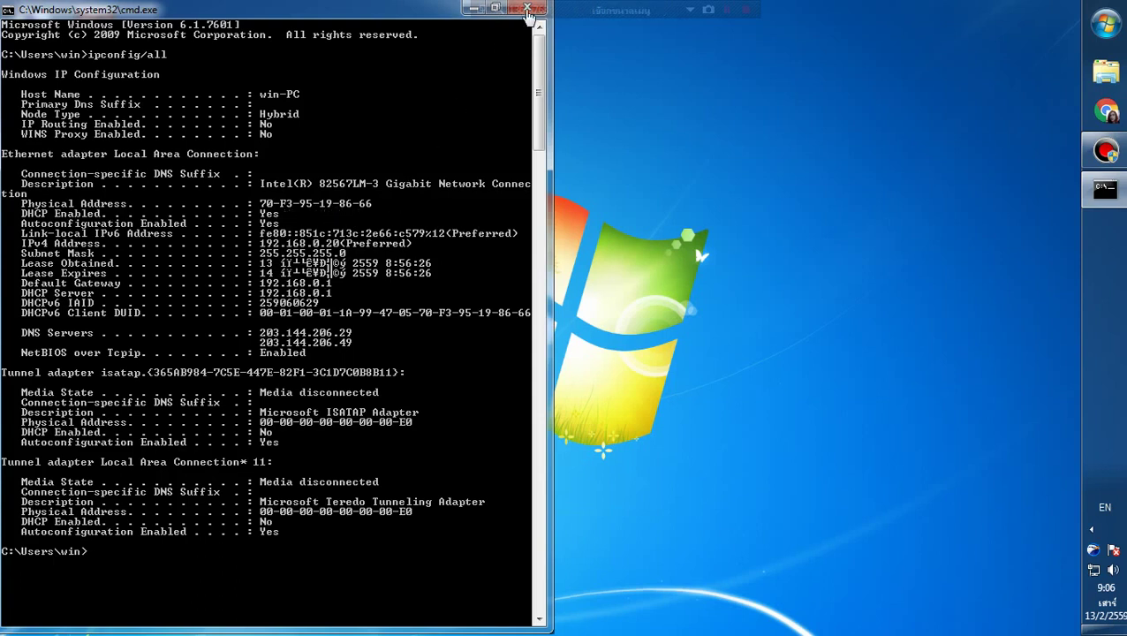
double_click(417, 10)
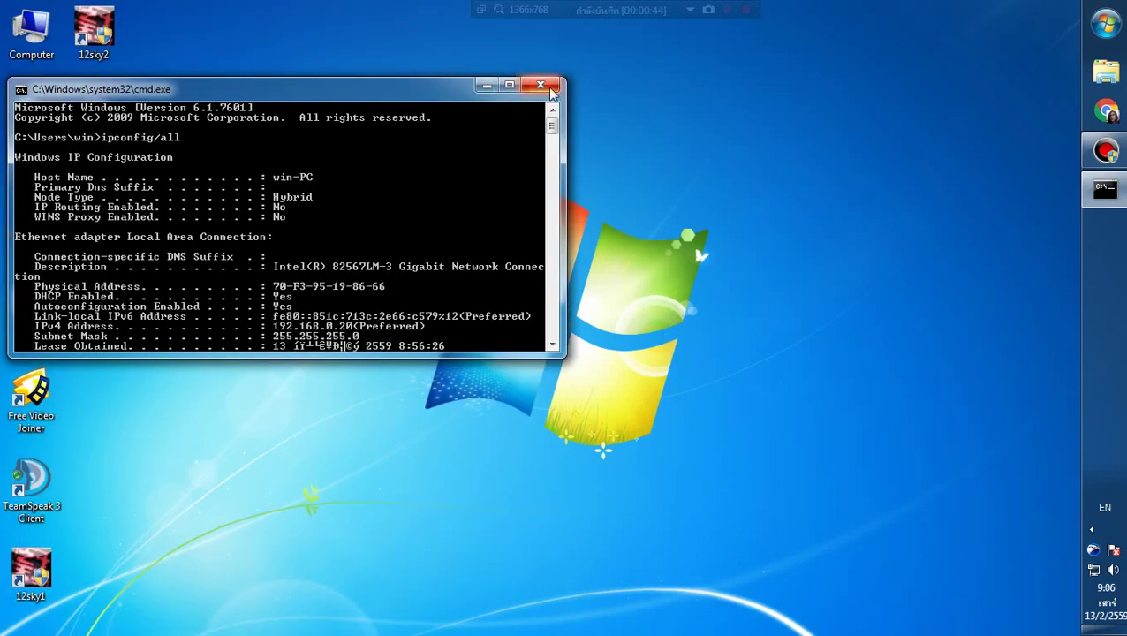
click(551, 91)
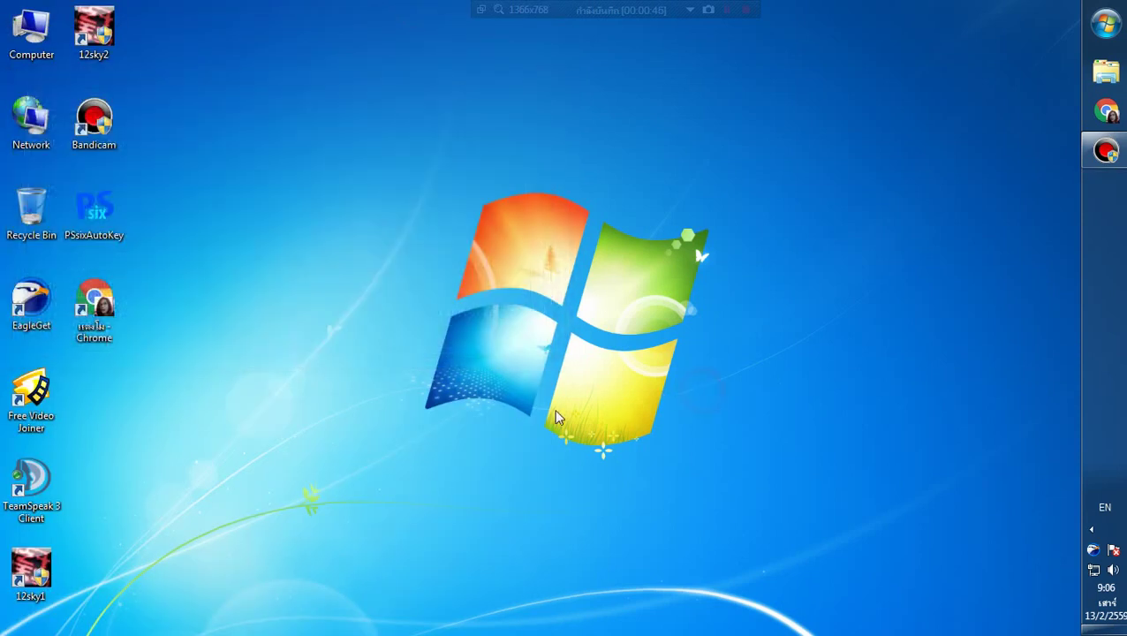
- Launch the setup application on the G: drive as administrator and close the folder window
click(49, 55)
double_click(49, 55)
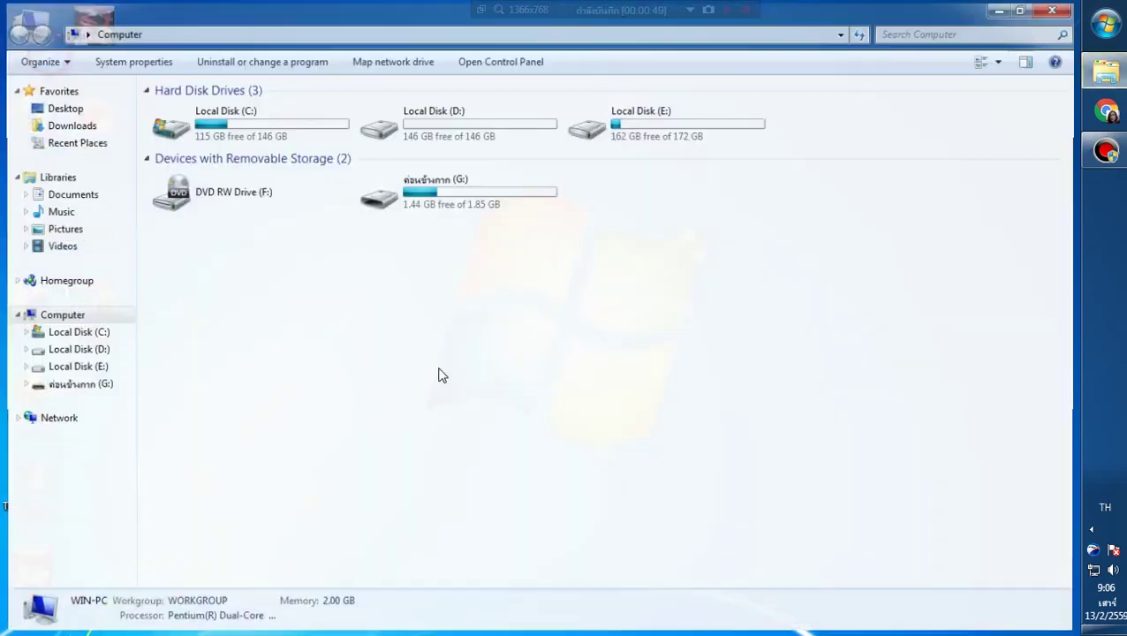
double_click(428, 205)
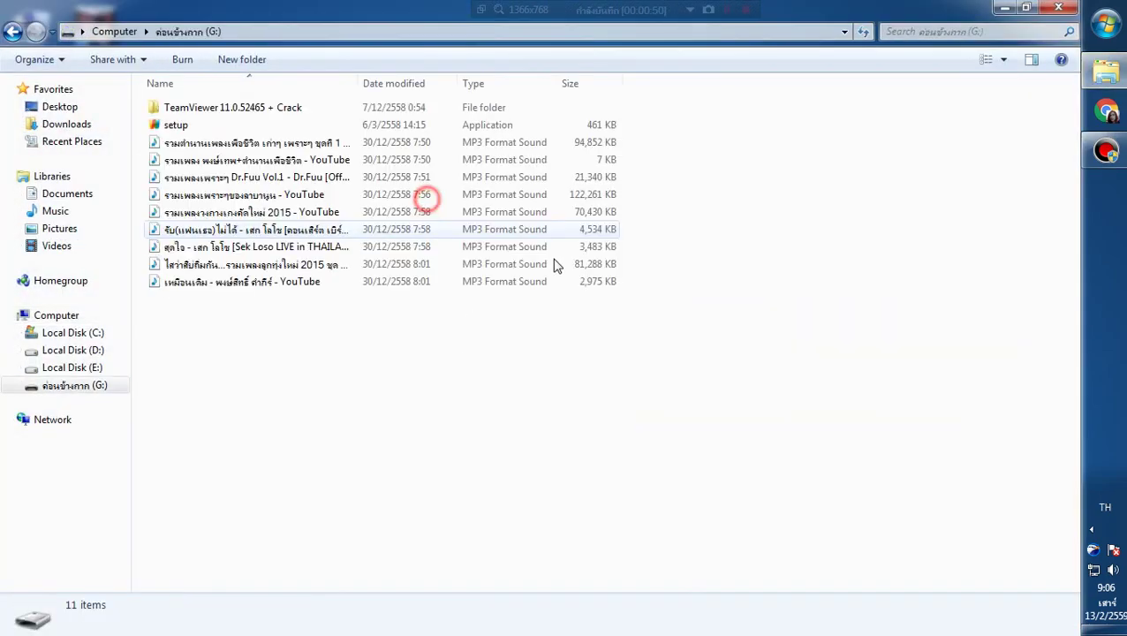
right_click(175, 128)
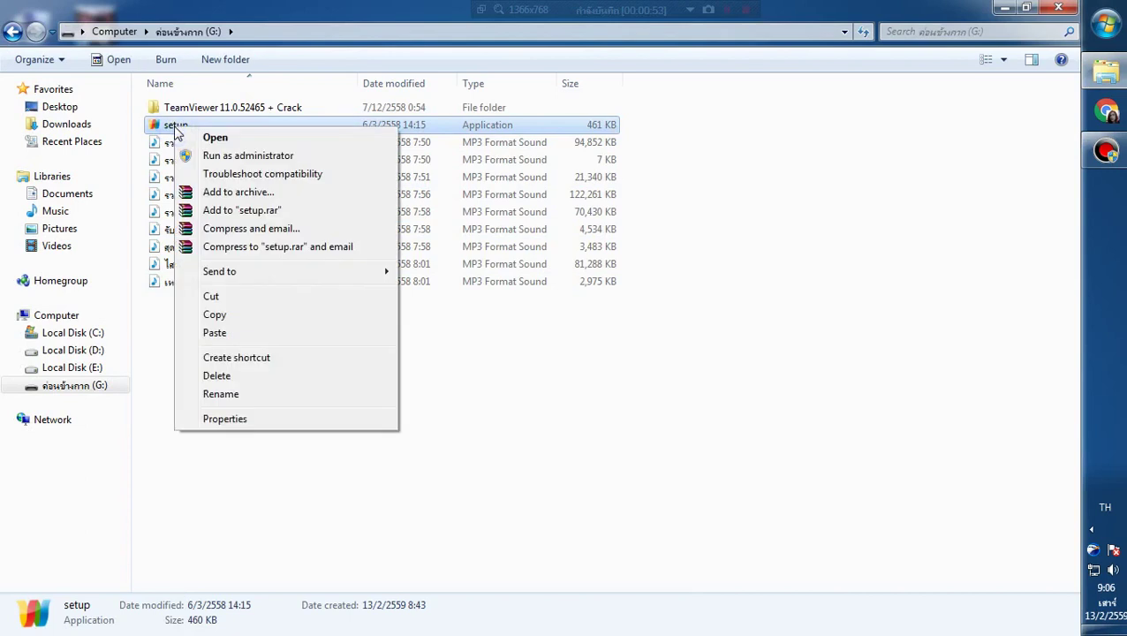
click(210, 157)
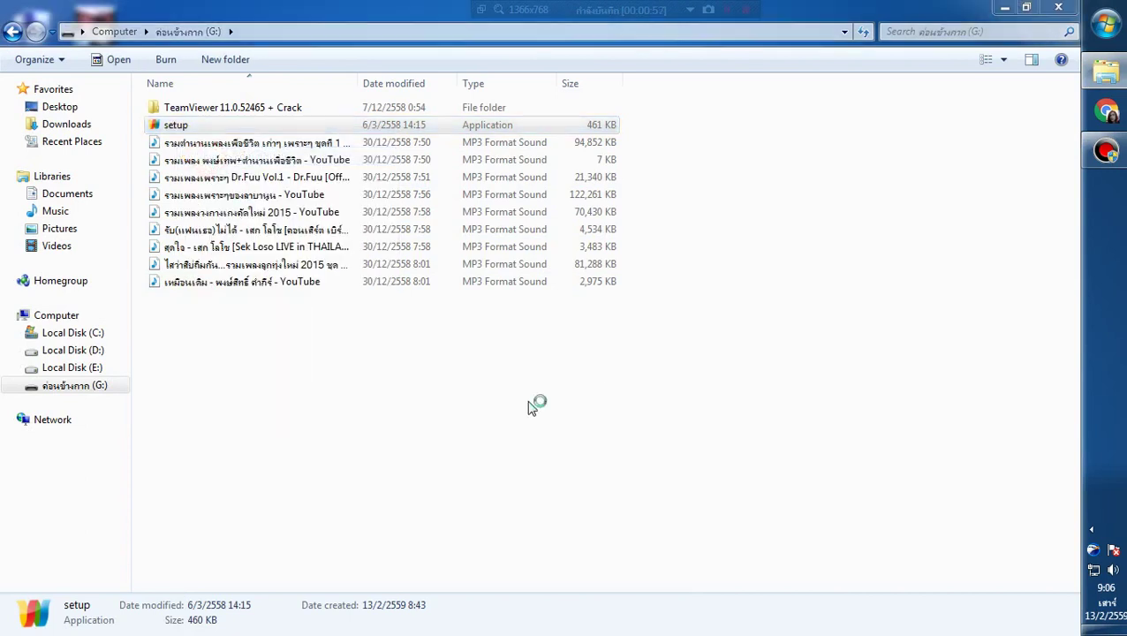
click(1067, 11)
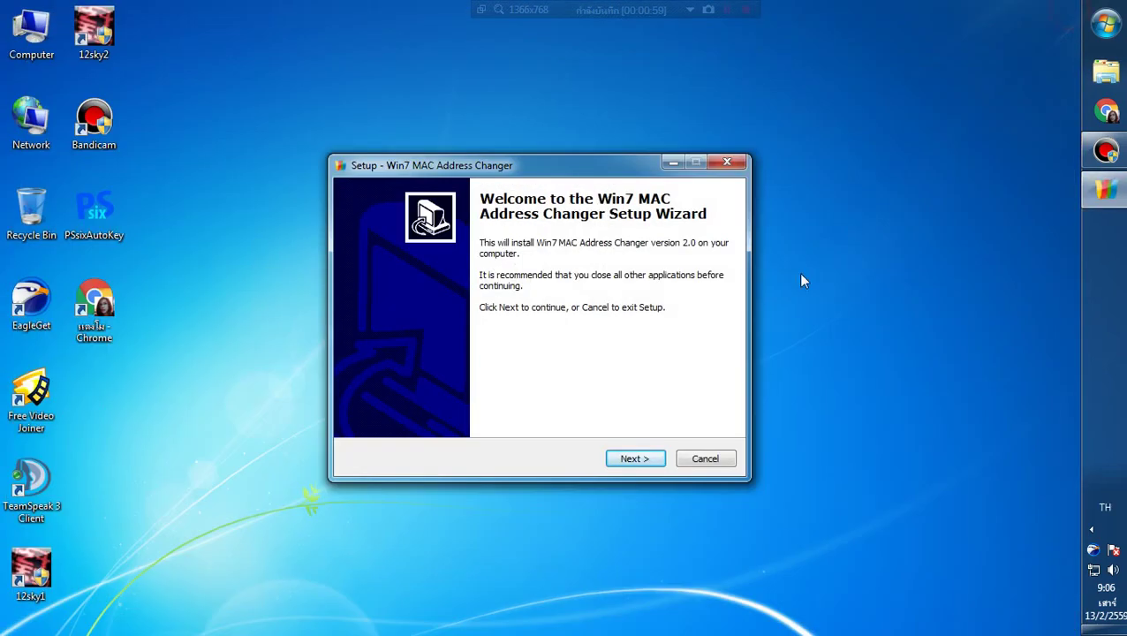
- Install Win7 MAC Address Changer in its default folder, accepting the license agreement and creating a desktop icon
click(650, 461)
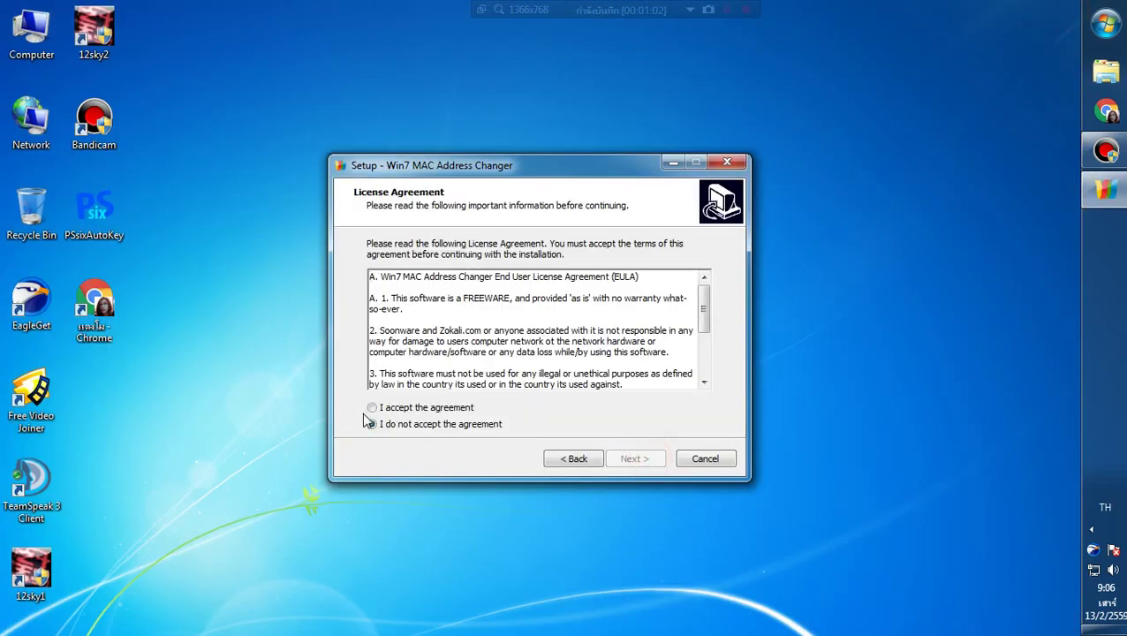
click(372, 407)
click(637, 462)
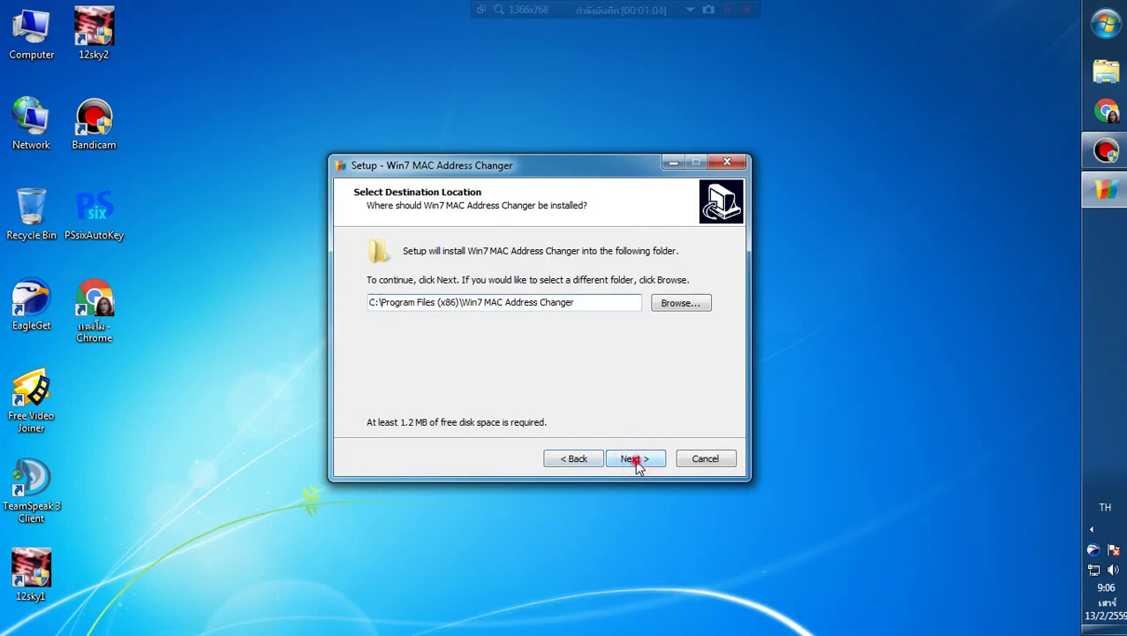
click(636, 461)
click(377, 296)
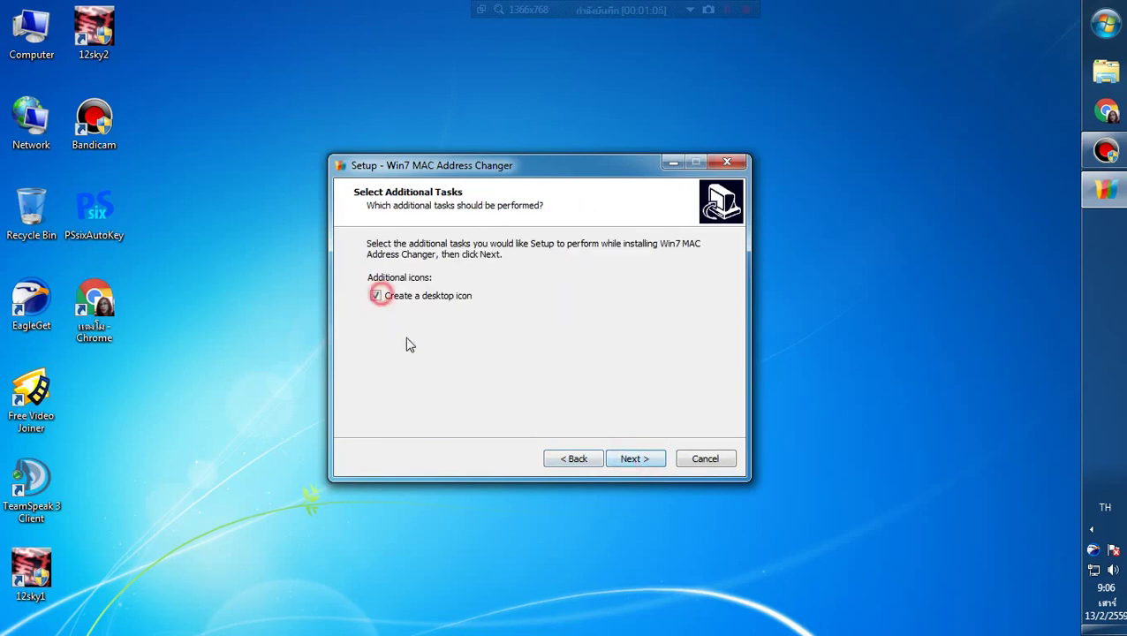
click(636, 460)
click(633, 461)
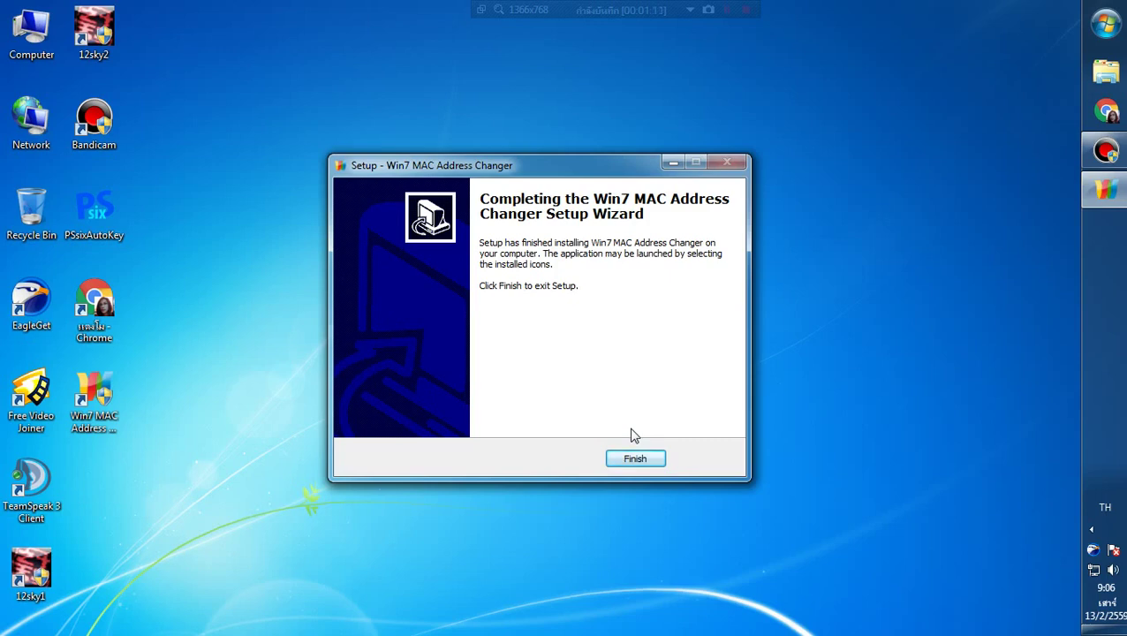
- Finish the setup wizard and launch Win7 MAC Address Changer as administrator, placing its window near the middle of the desktop
click(635, 459)
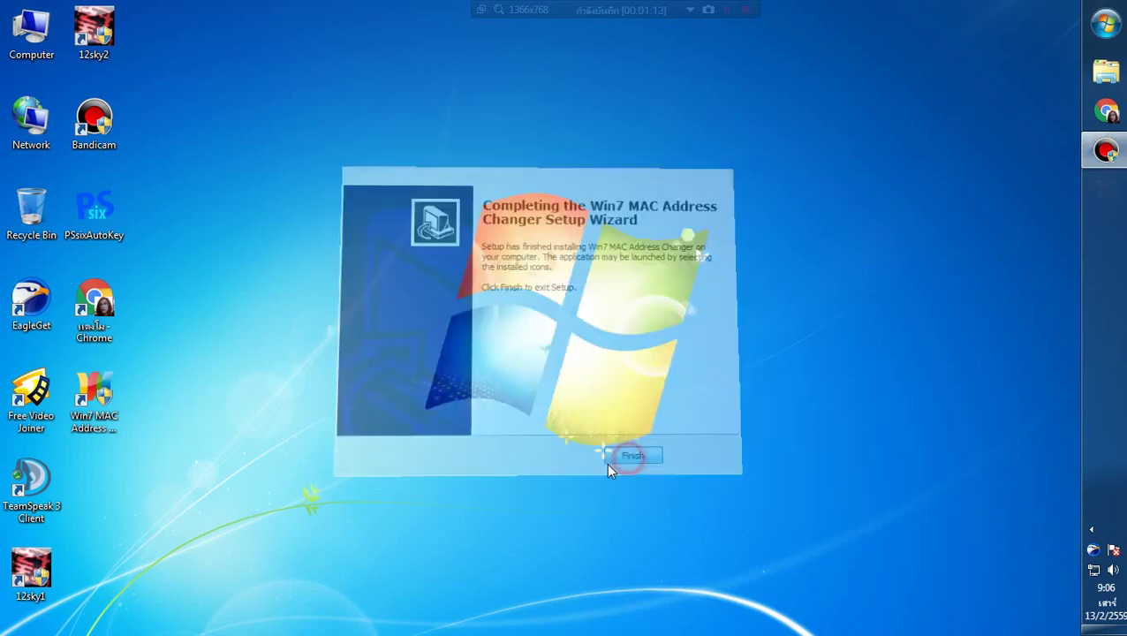
right_click(103, 403)
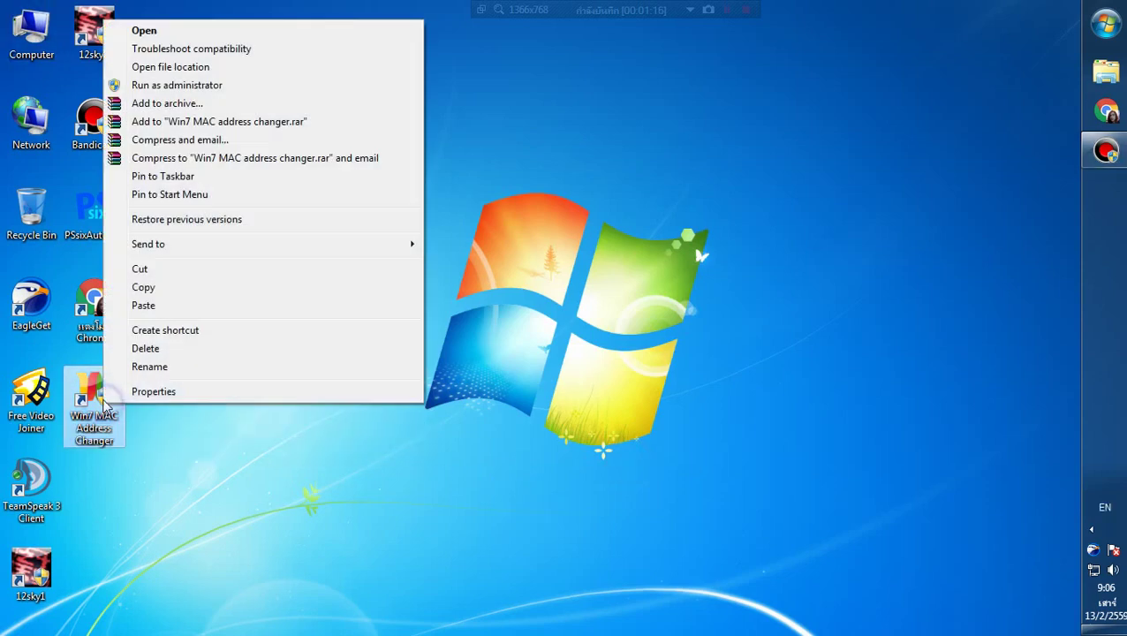
click(176, 85)
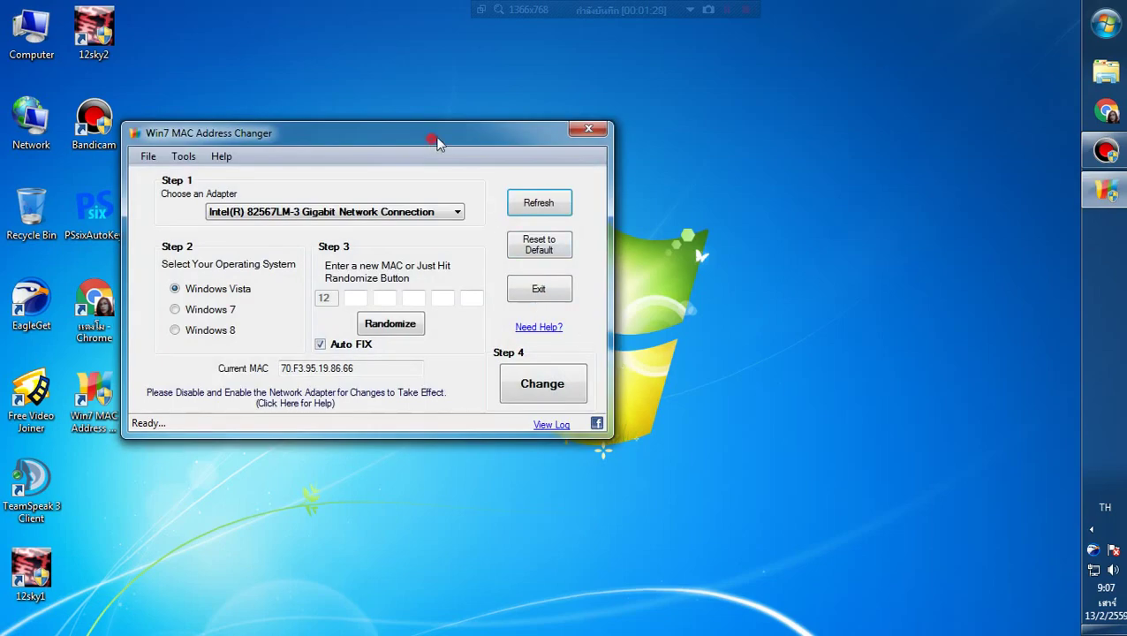
drag(437, 143, 686, 130)
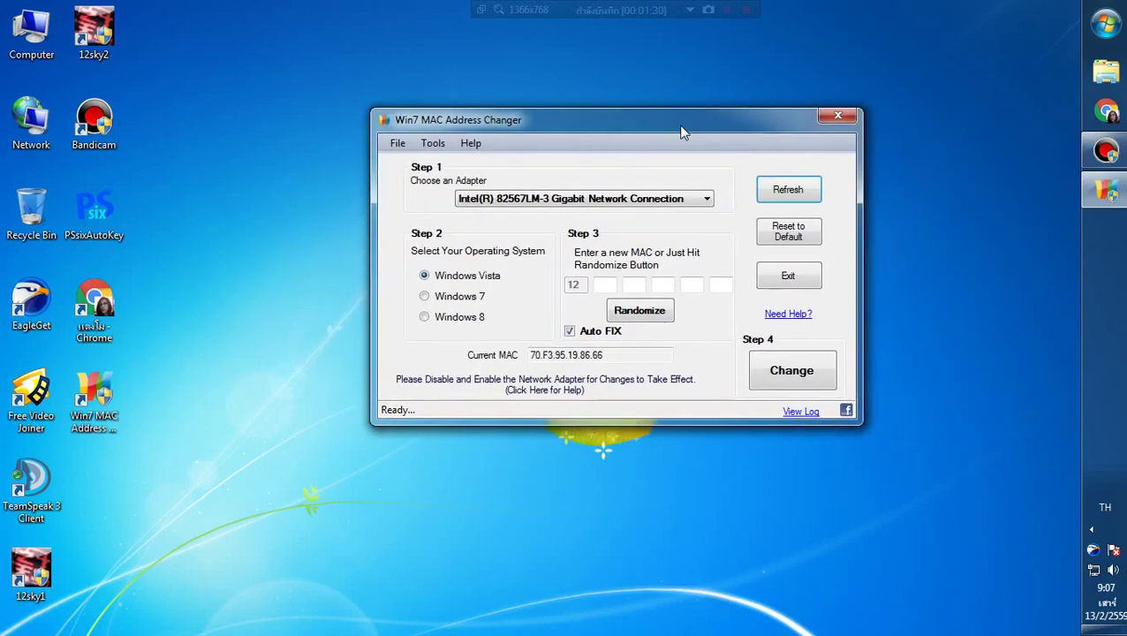
- Select Windows 7 as the operating system, generate a random MAC address, and apply it to the Intel 82567LM-3 adapter
click(425, 298)
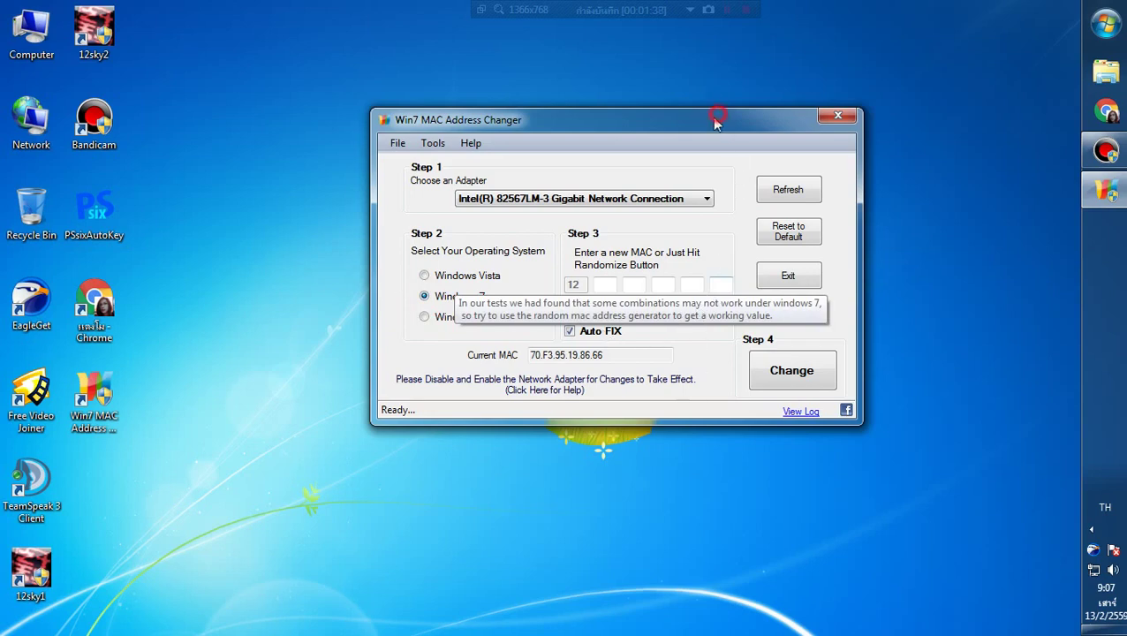
drag(716, 119, 668, 144)
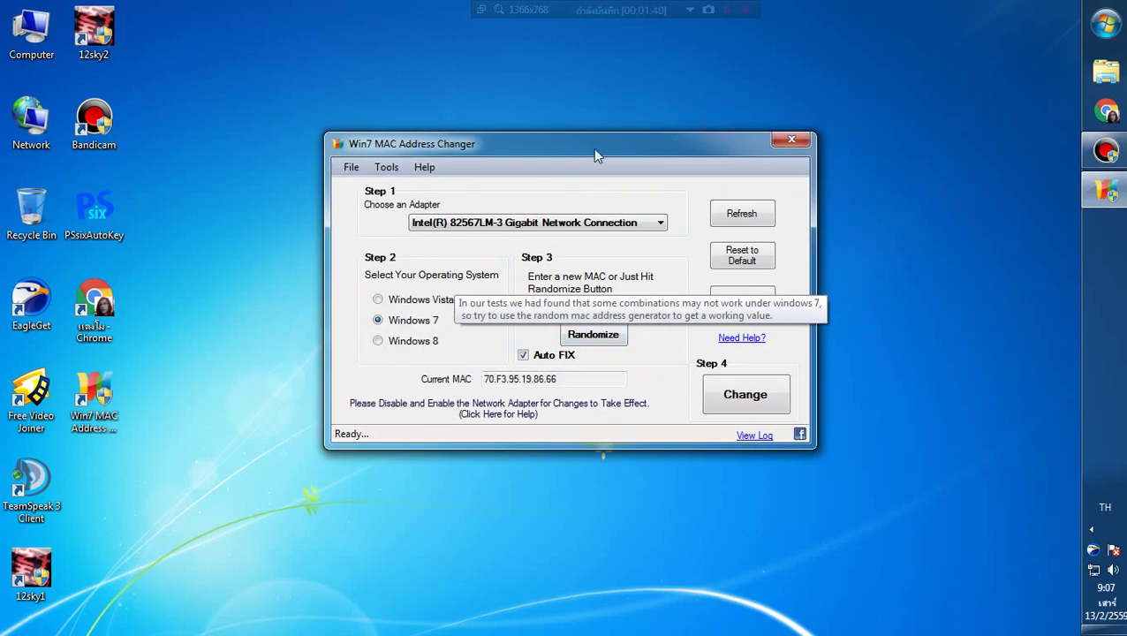
drag(593, 148, 560, 243)
click(556, 439)
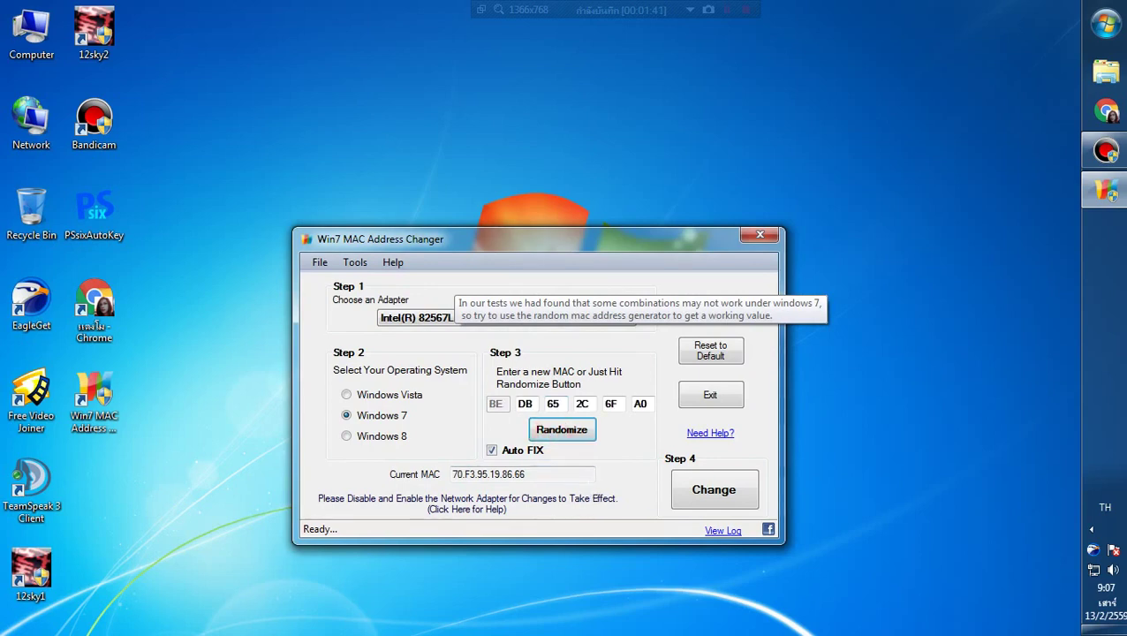
click(568, 440)
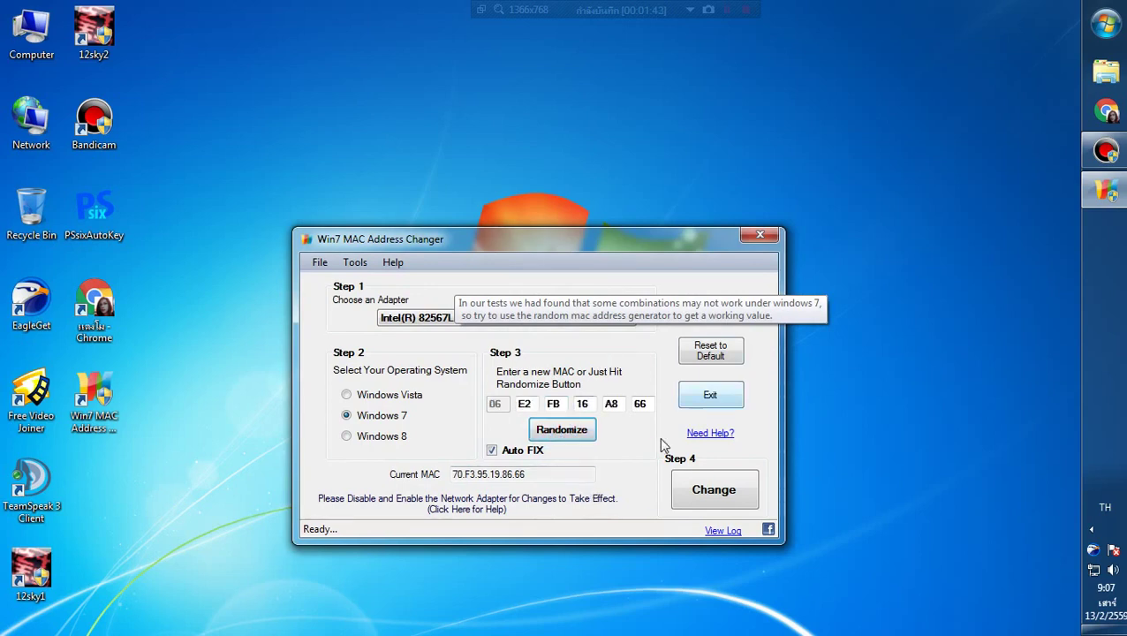
click(709, 498)
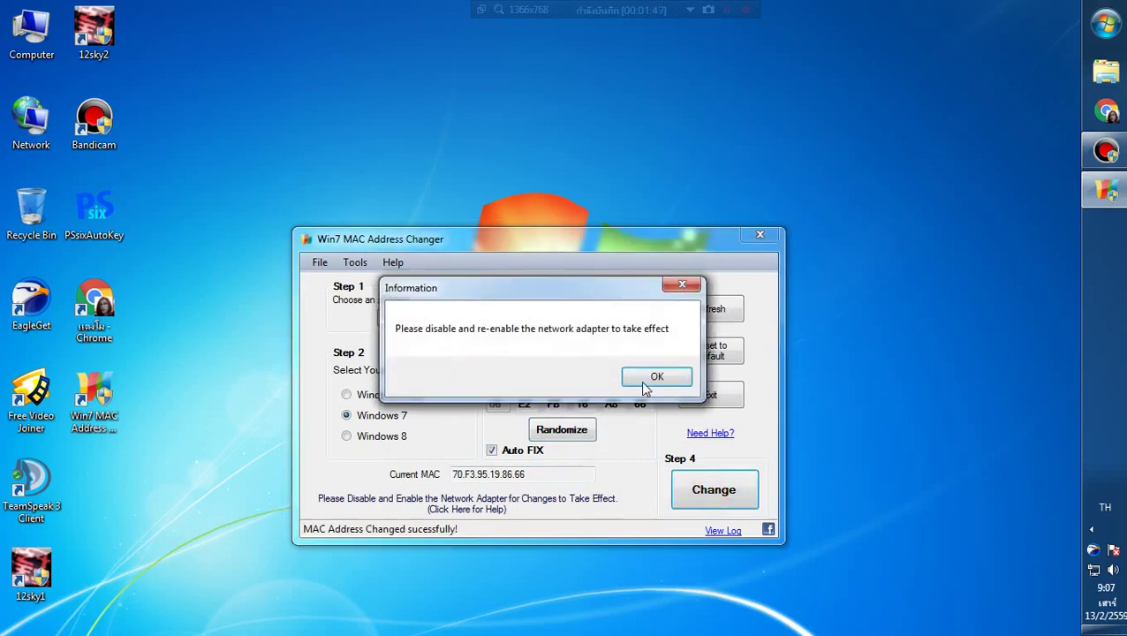
click(650, 380)
drag(601, 246, 646, 196)
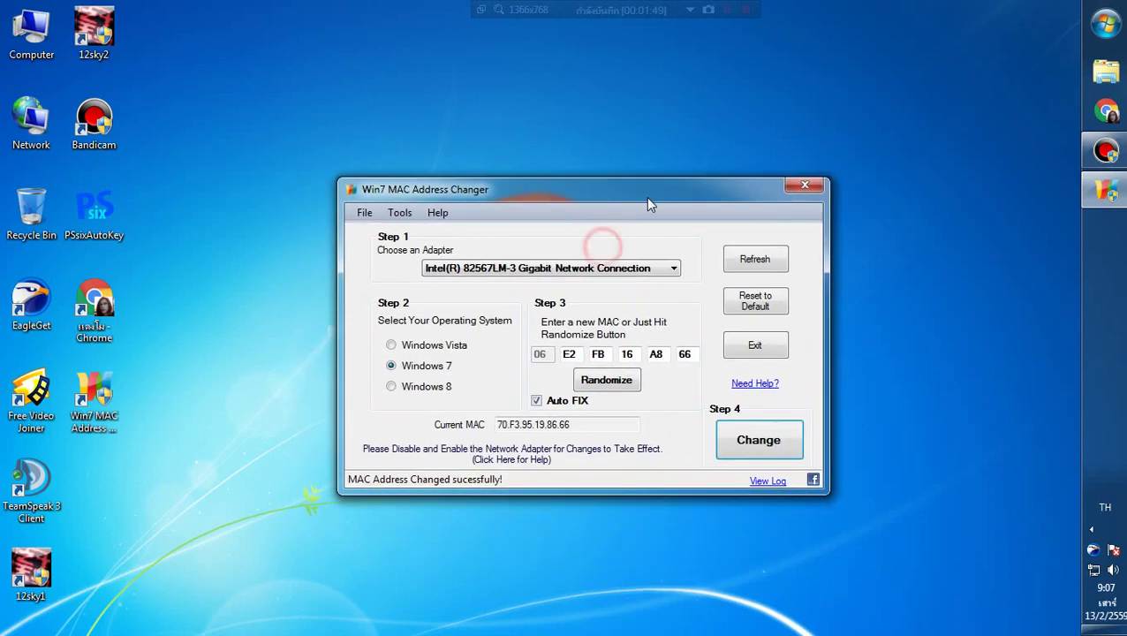
- Disable the Local Area Connection in Network Connections and close the window
right_click(1095, 572)
click(1002, 604)
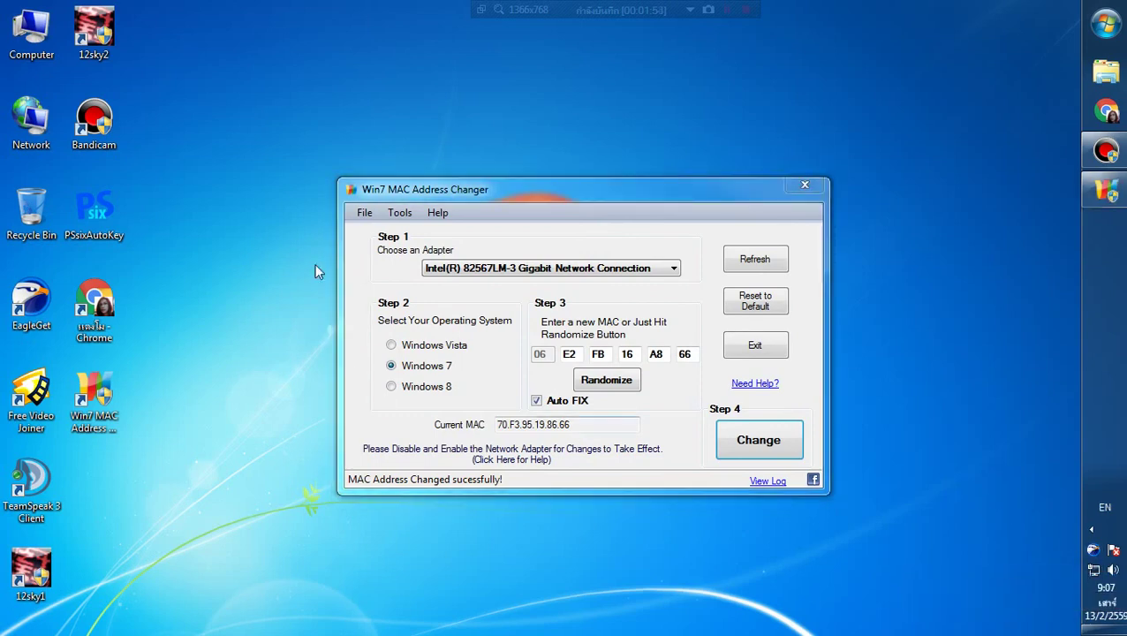
click(242, 180)
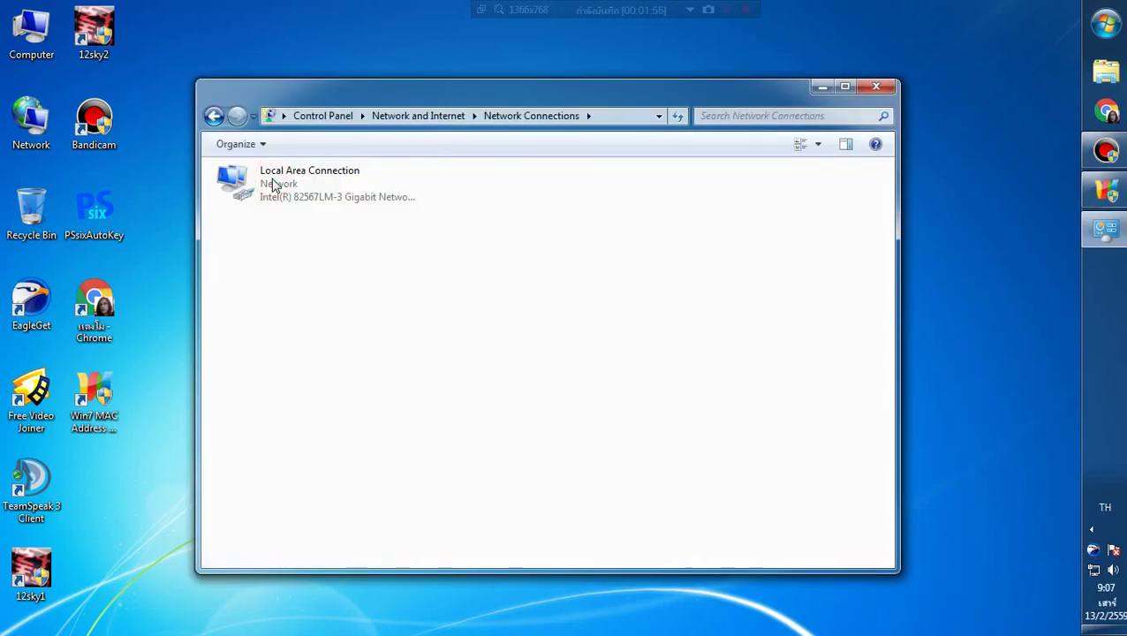
right_click(274, 182)
click(297, 189)
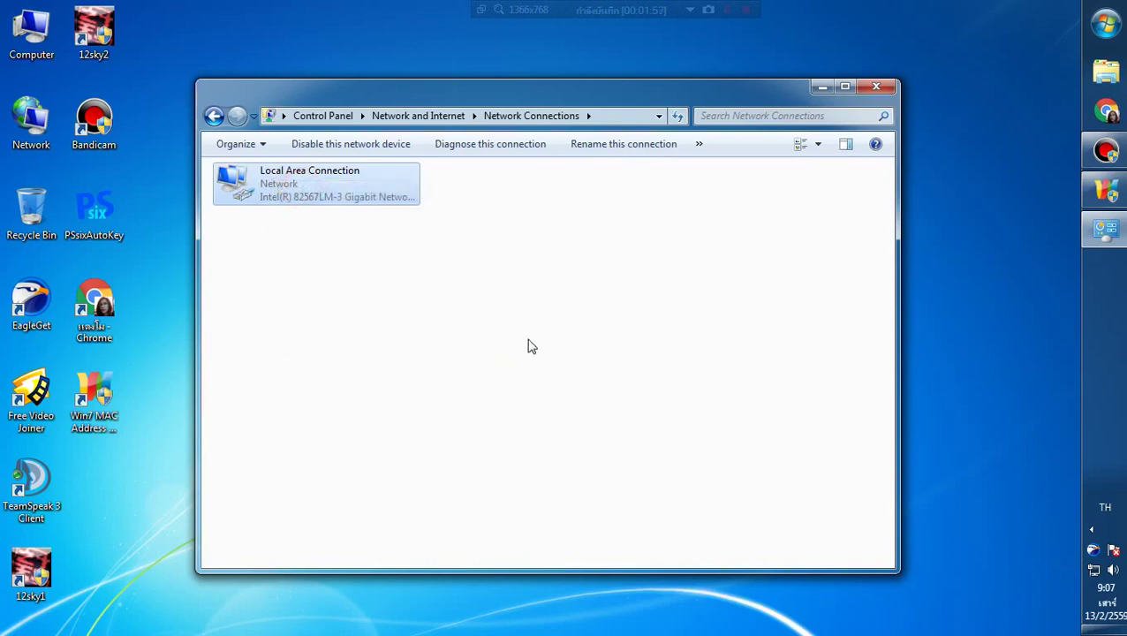
click(875, 86)
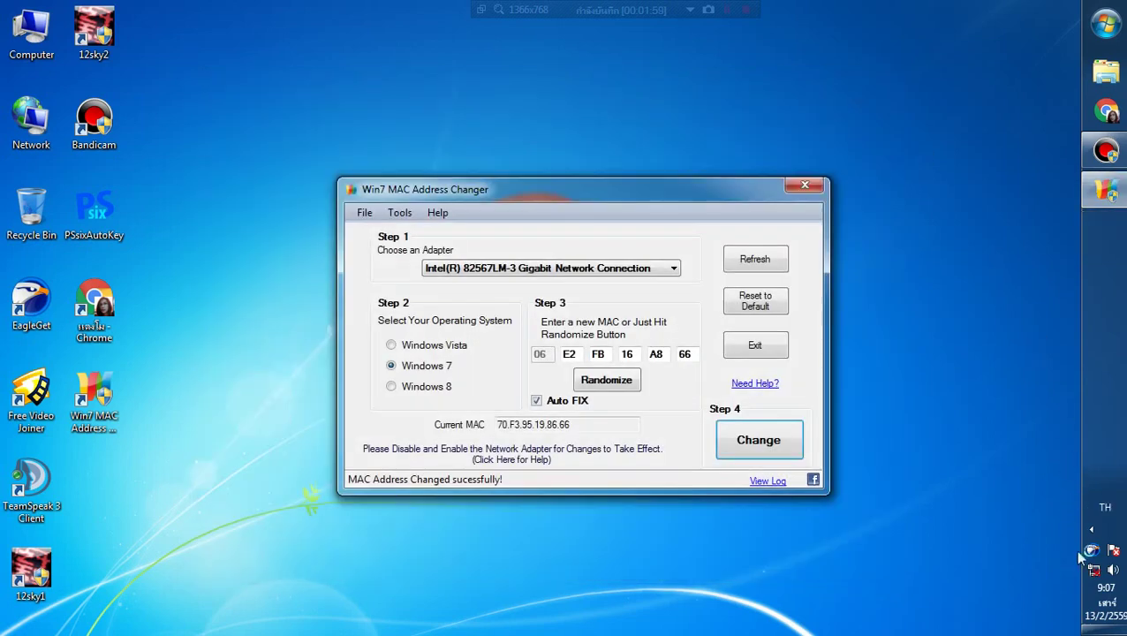
- Generate another random MAC address for the Intel adapter, apply the change, and close Win7 MAC Address Changer
click(756, 449)
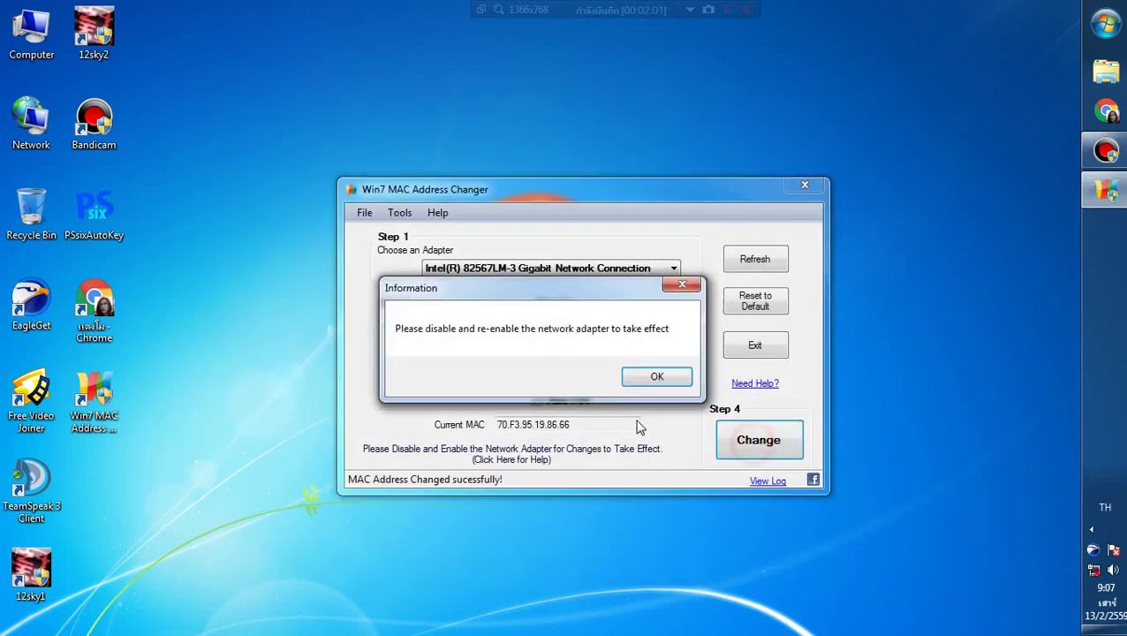
click(654, 376)
click(622, 380)
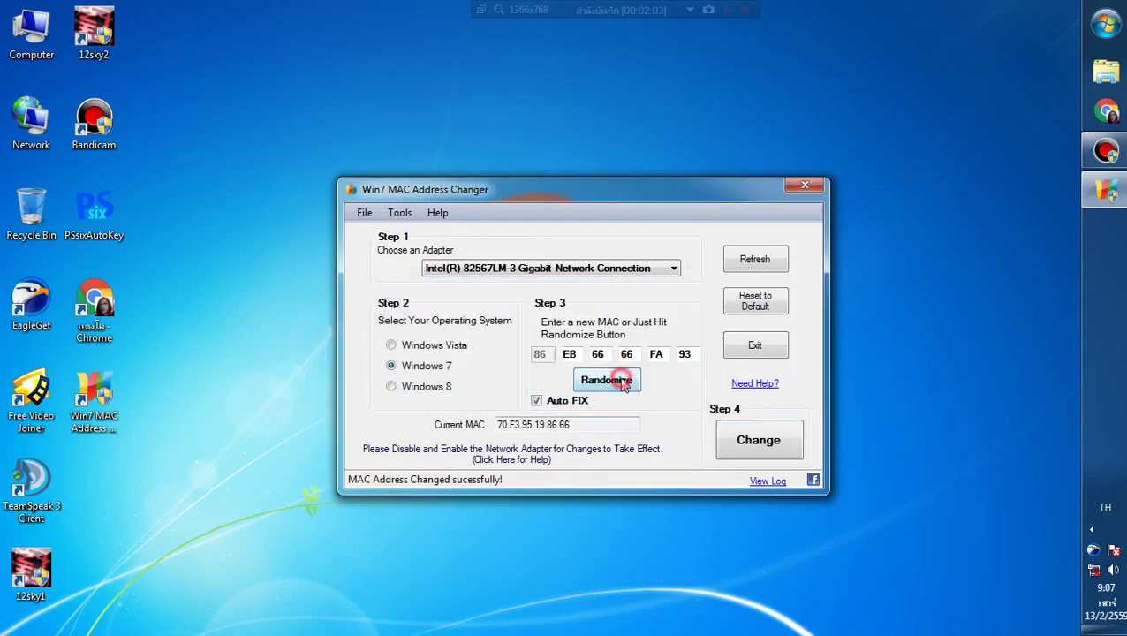
click(756, 442)
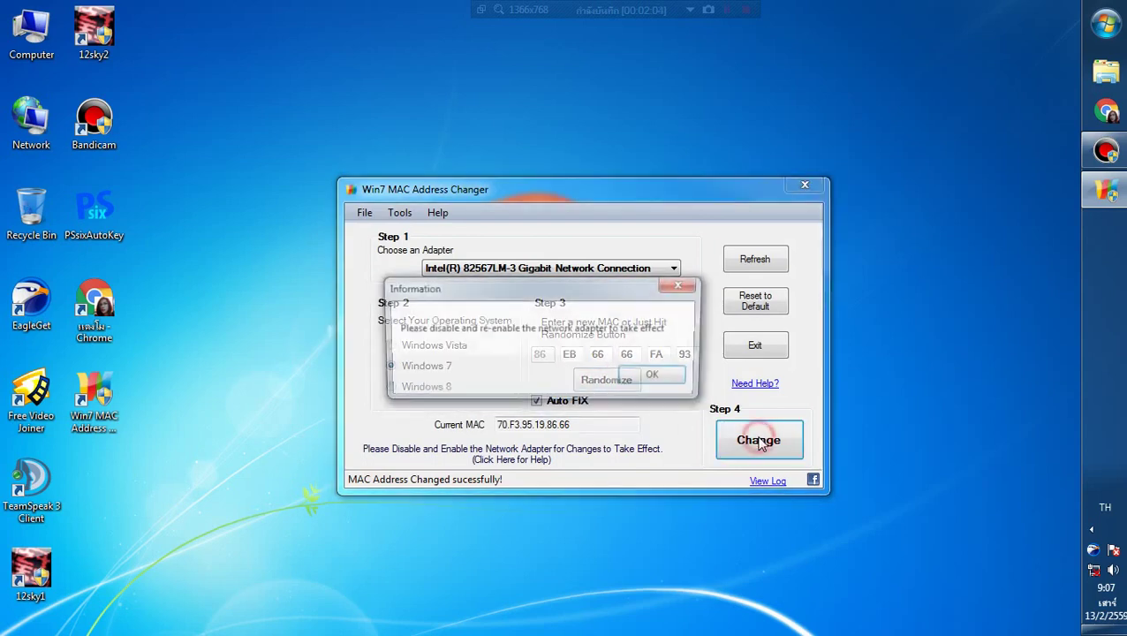
click(657, 378)
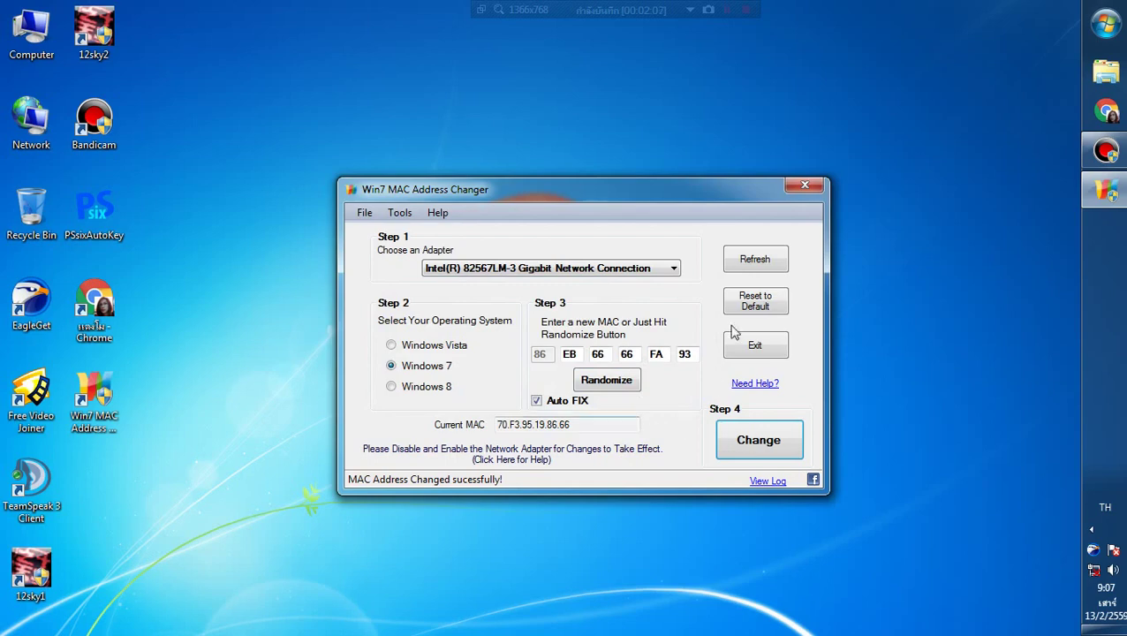
click(819, 190)
click(835, 236)
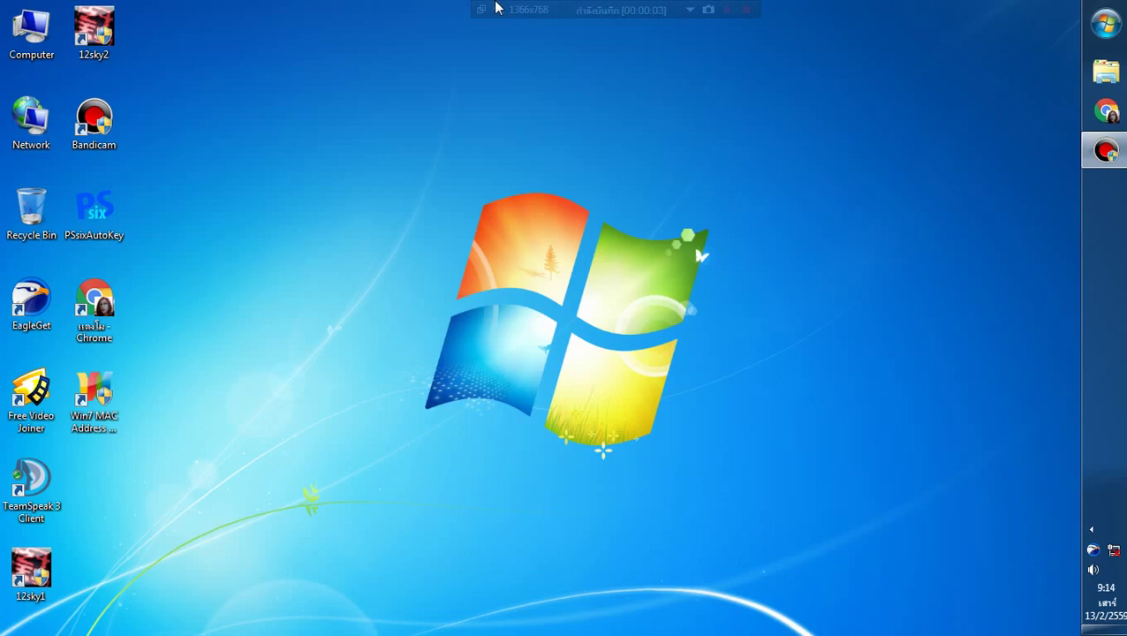
- Re-enable the Local Area Connection through the adapter settings of the Network and Sharing Center, and close the window
right_click(1115, 554)
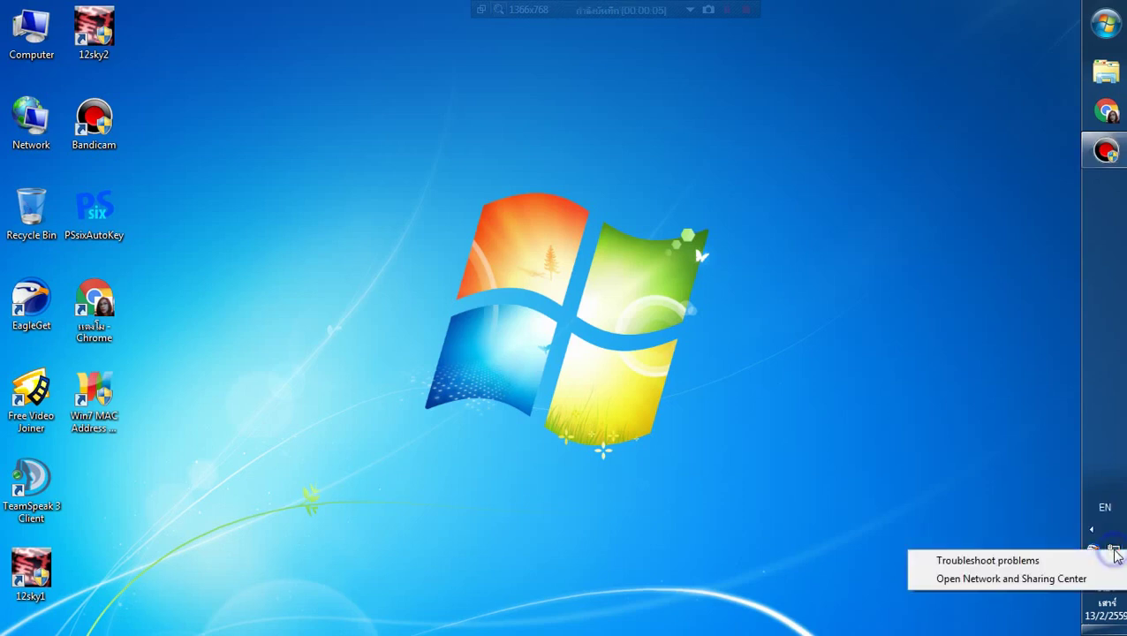
click(994, 579)
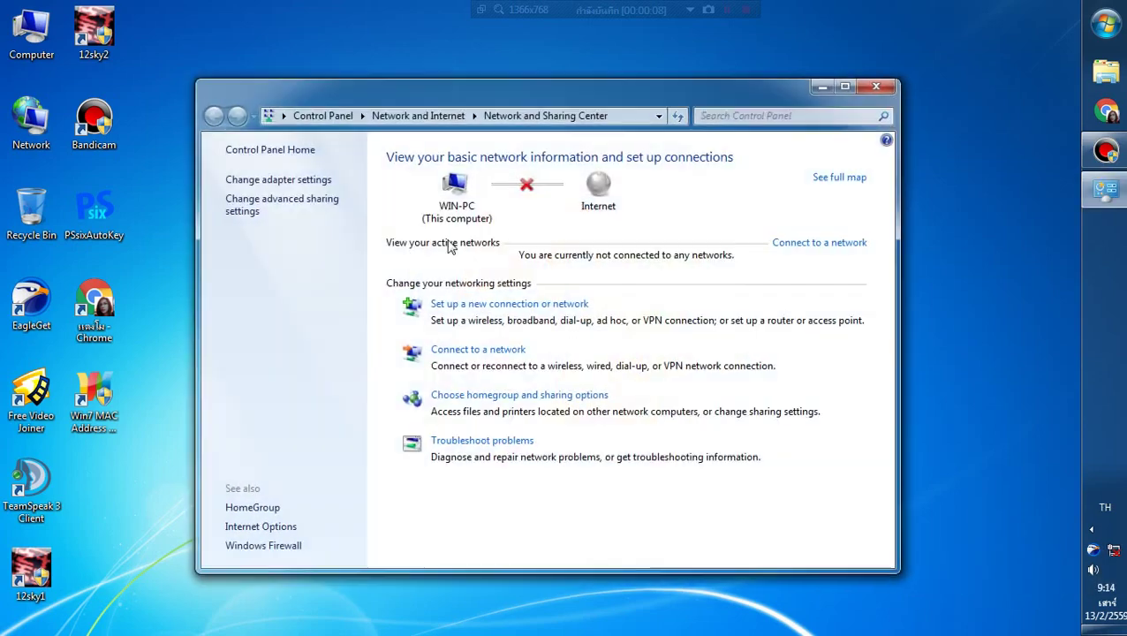
click(275, 150)
click(212, 116)
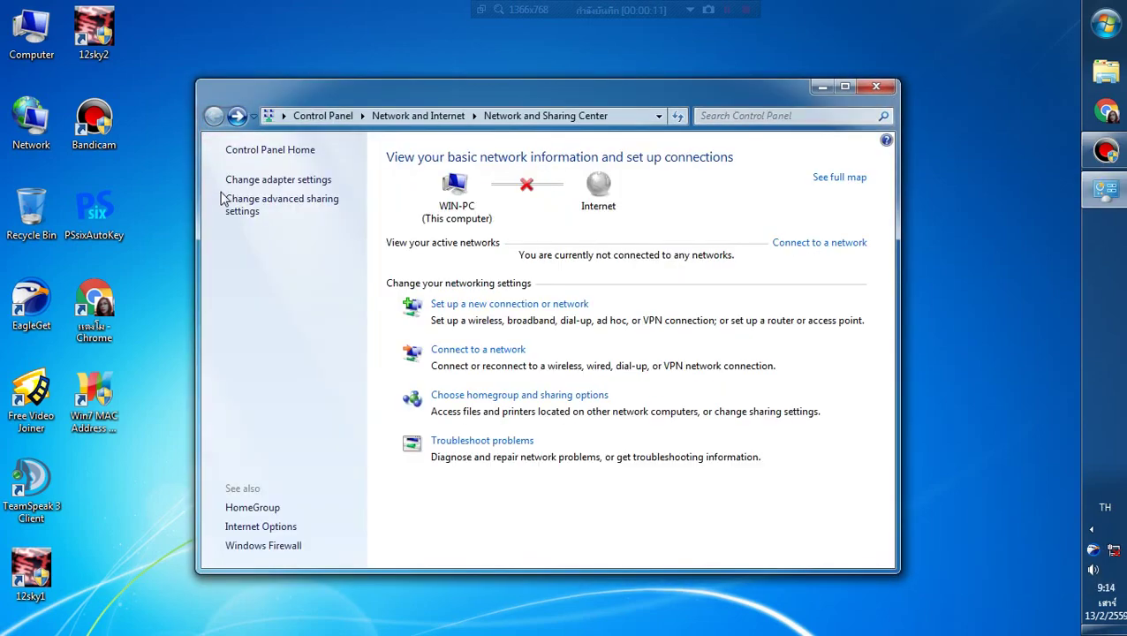
click(273, 181)
click(269, 171)
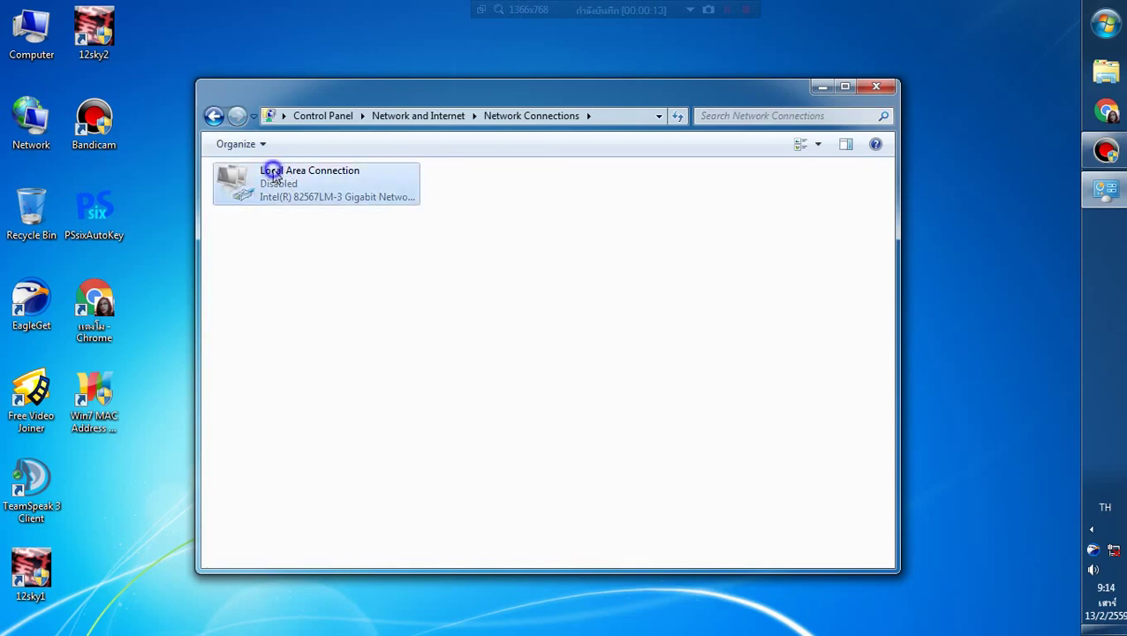
right_click(274, 168)
click(311, 183)
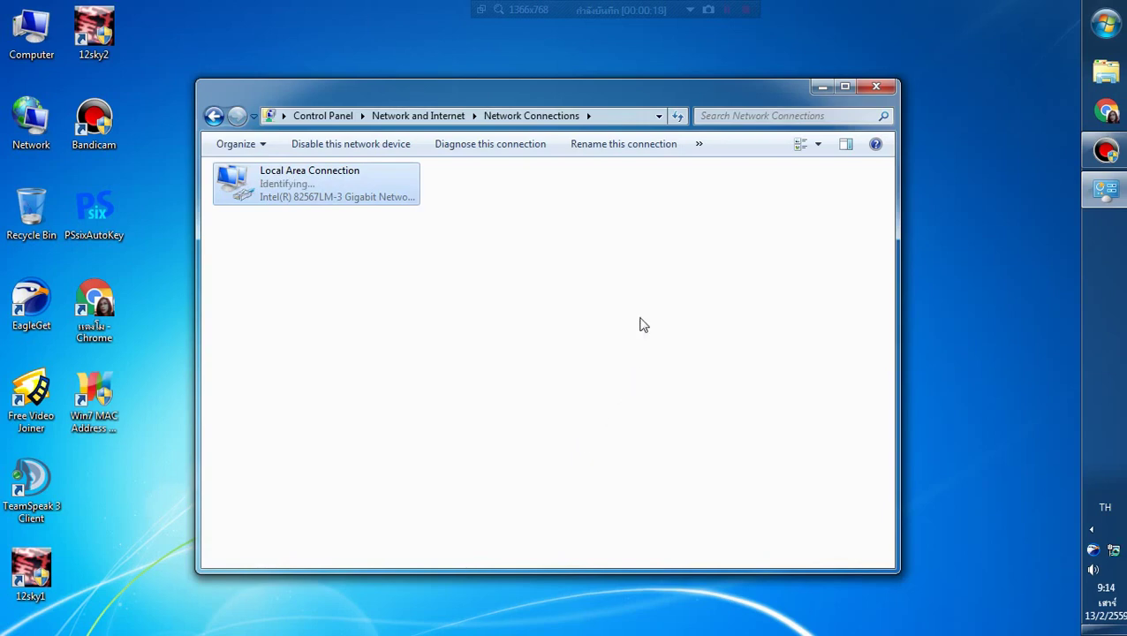
click(876, 86)
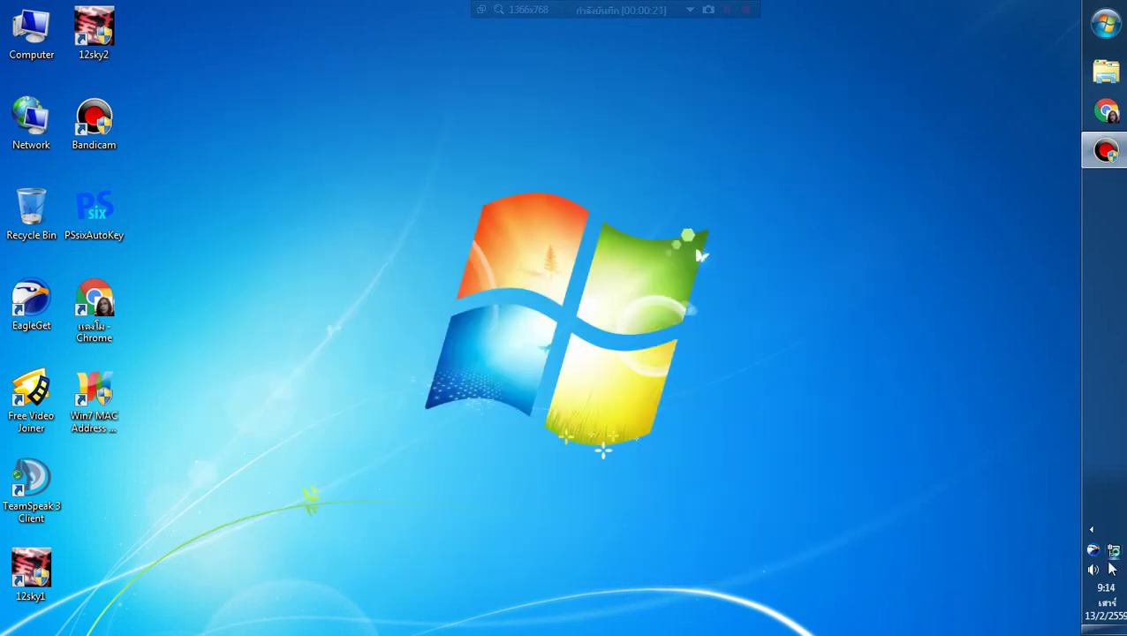
- Open a Command Prompt and run ipconfig/all to list the network configuration with the changed adapter
click(1111, 26)
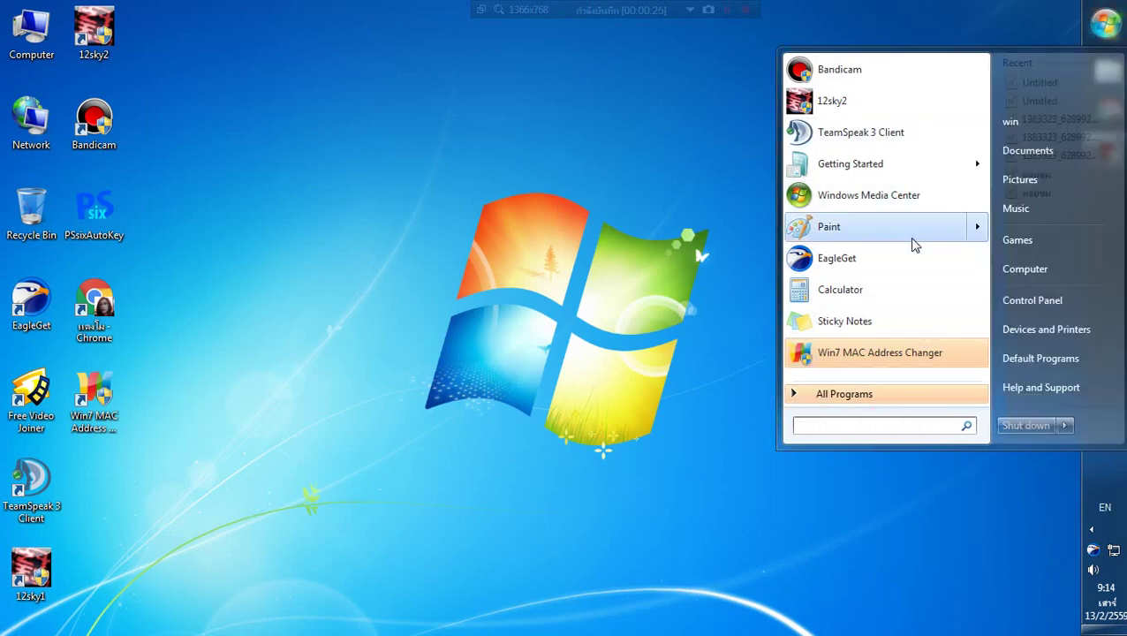
mouse_move(916, 245)
text(cmd)
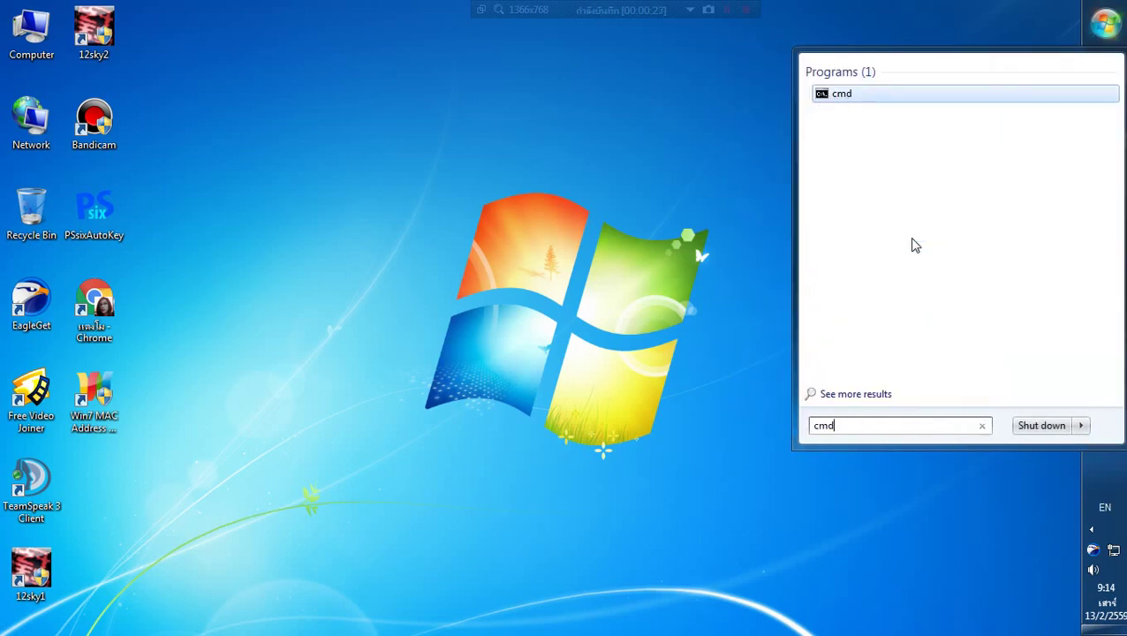
key(Return)
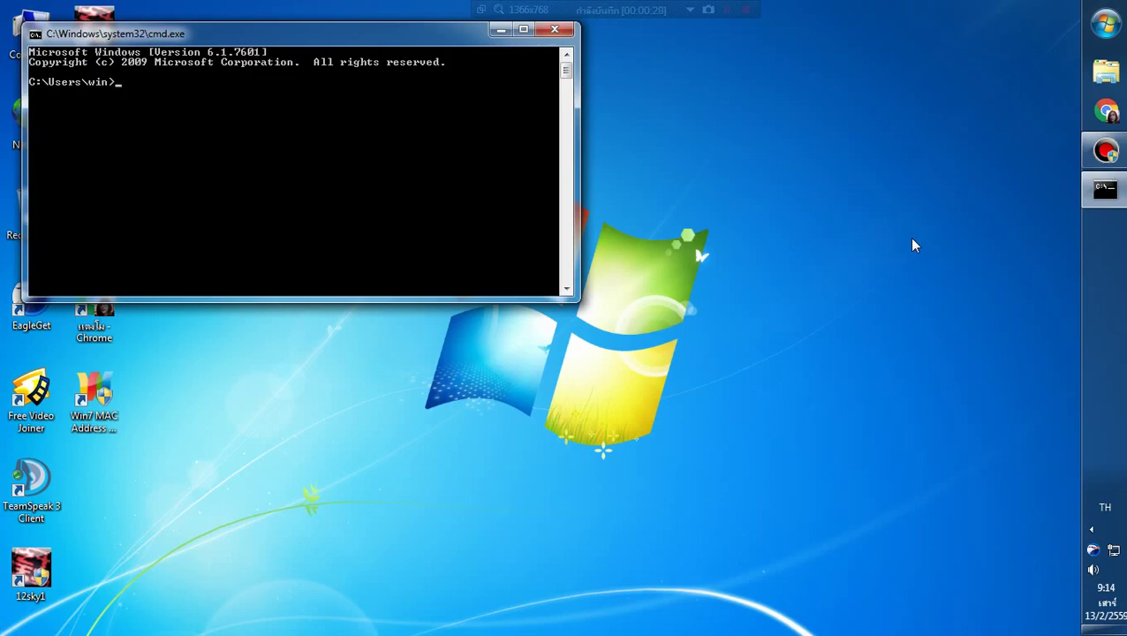
key(grave)
text(ipconf)
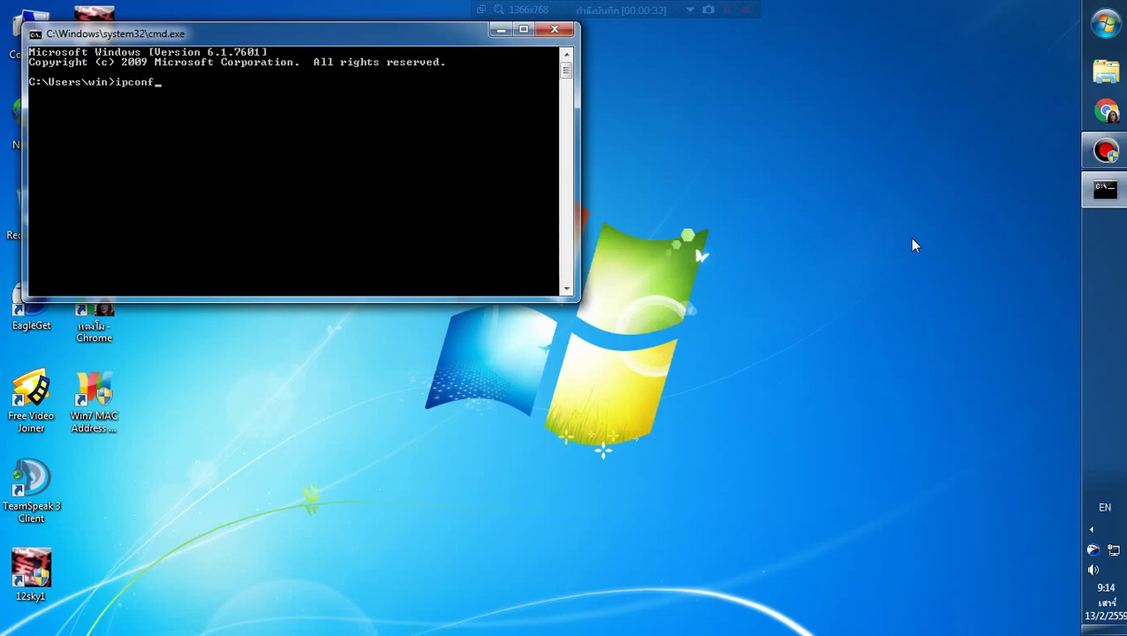
text(ig/all)
key(Return)
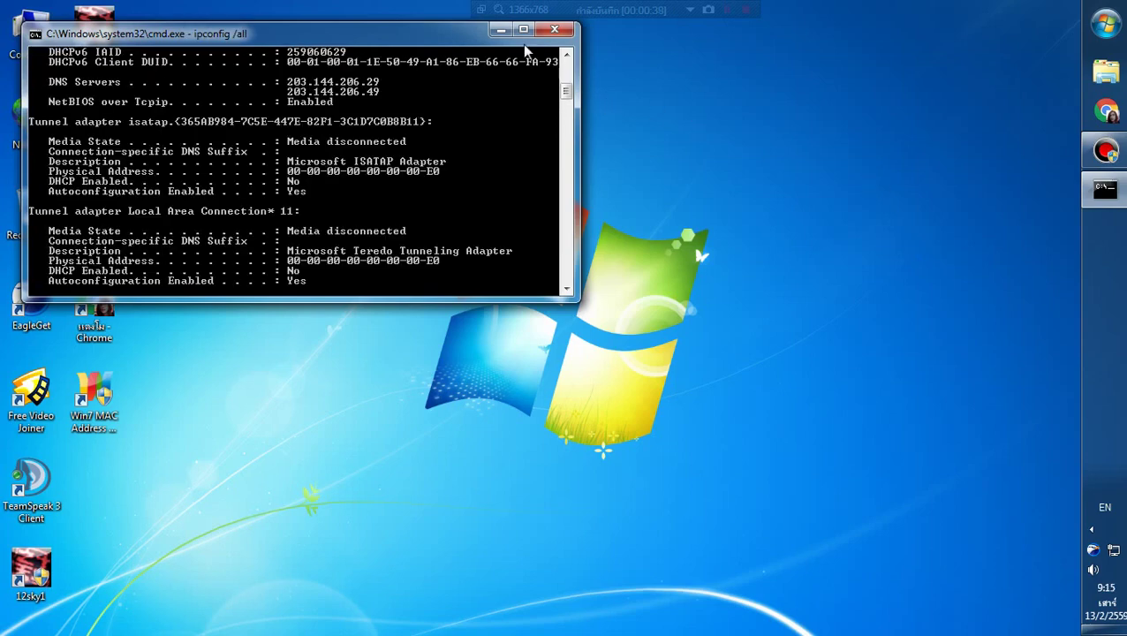
- Enlarge the Command Prompt to examine the Ethernet adapter's new physical address, and close the window
key(super+Left)
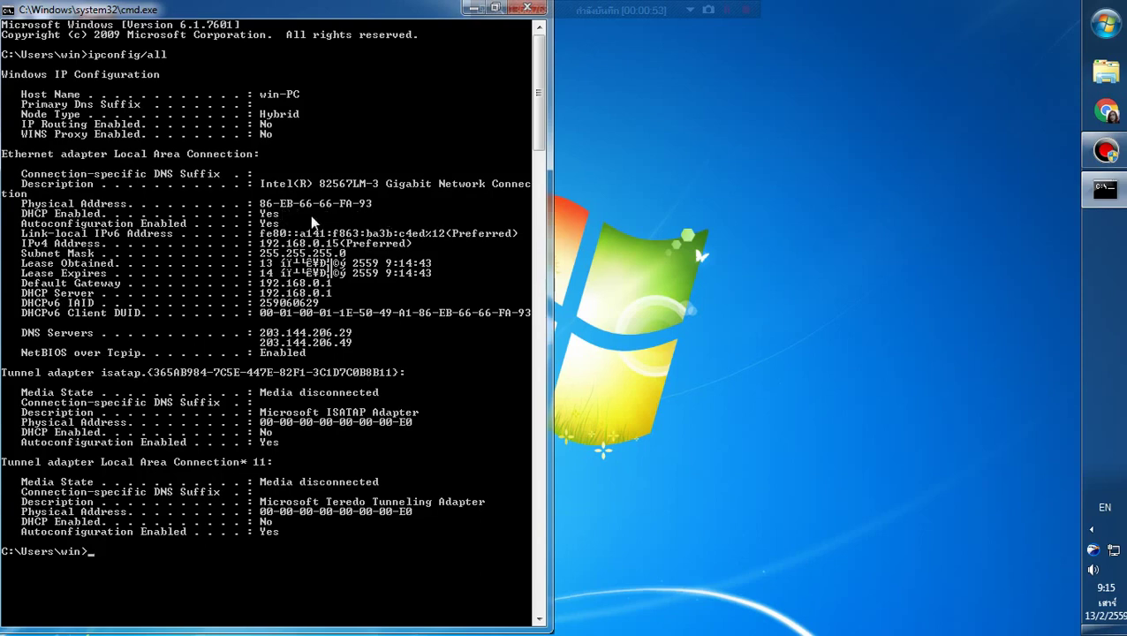
double_click(433, 9)
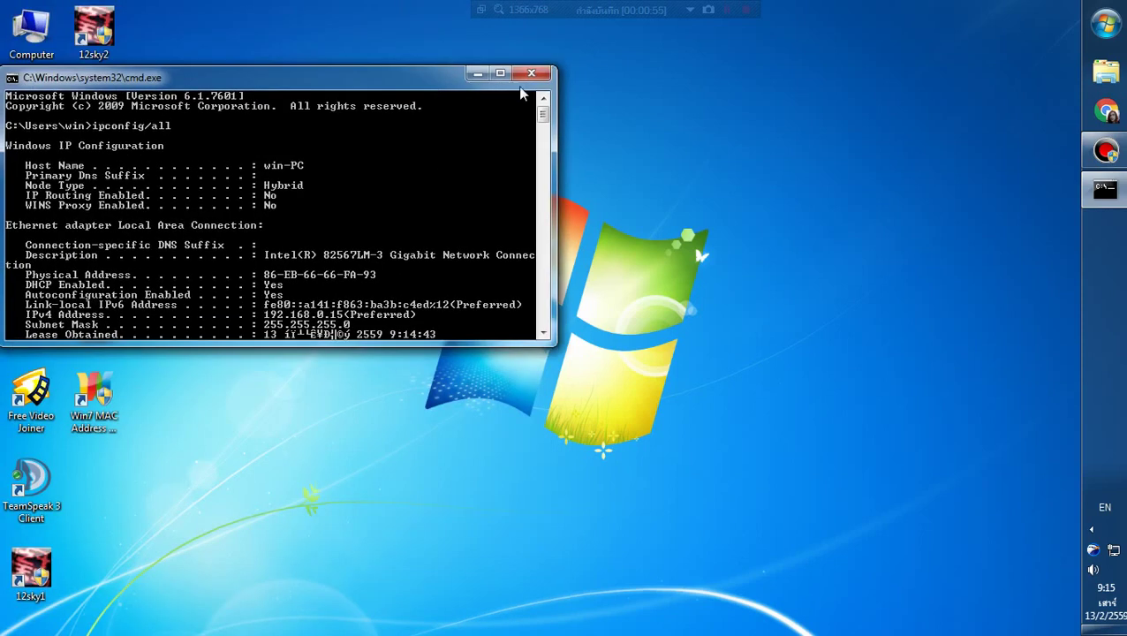
click(537, 71)
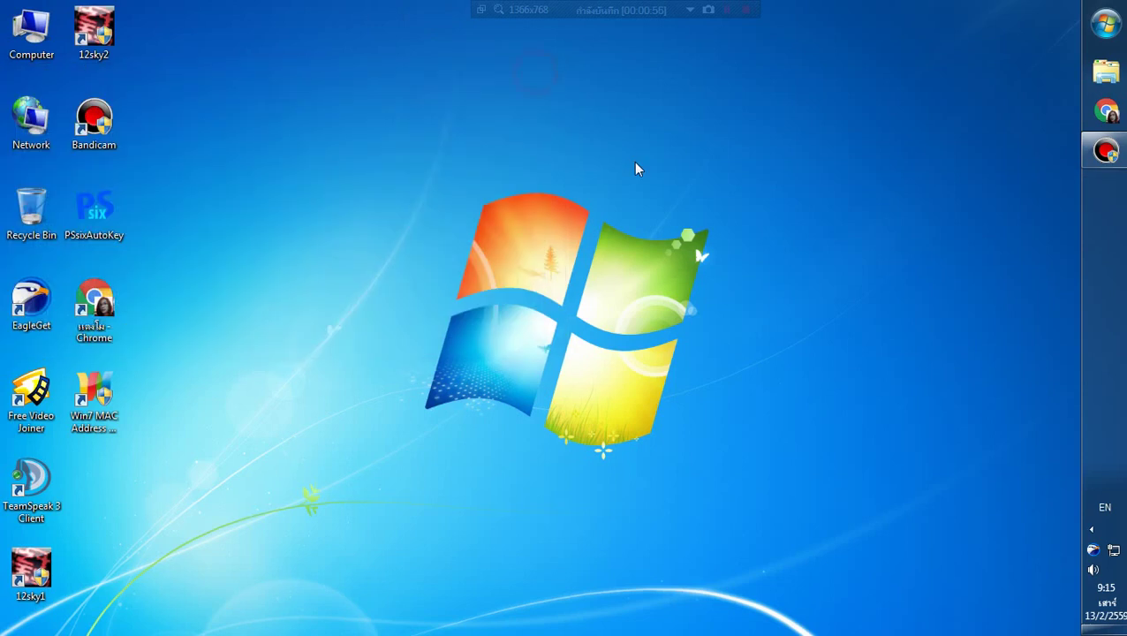
- View the drives listed in the Computer window, and close it
double_click(36, 40)
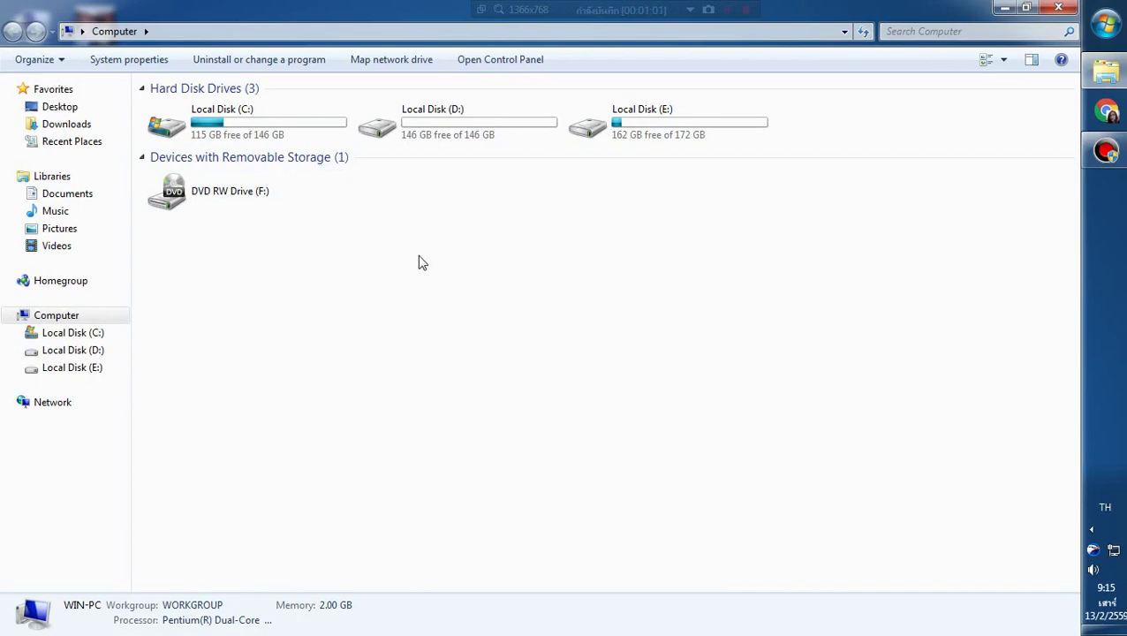
click(1057, 9)
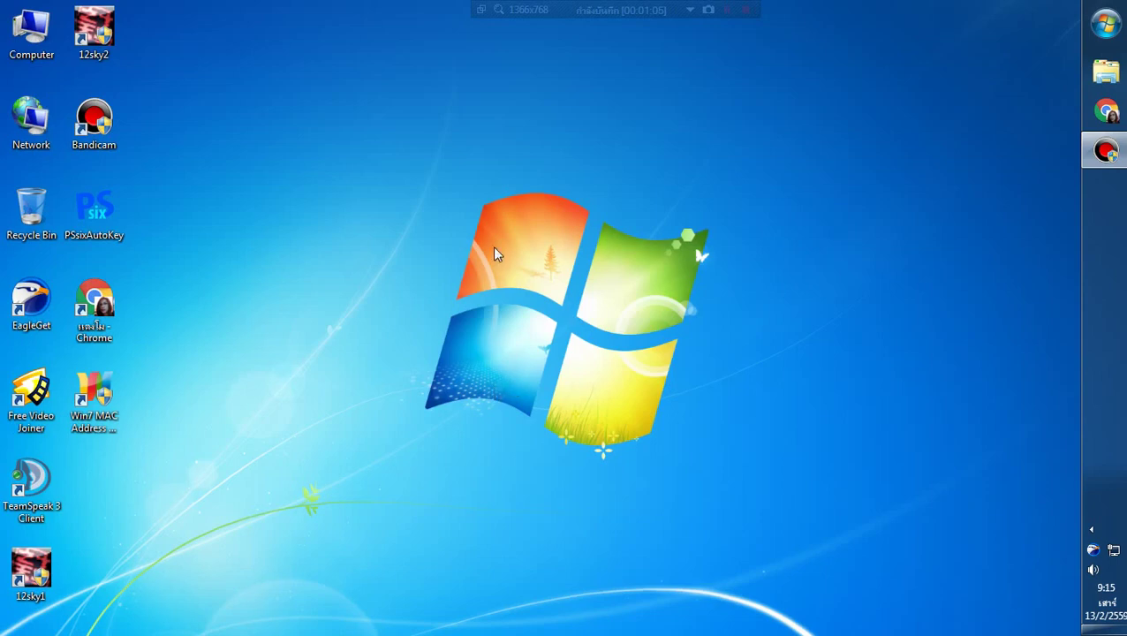
- Run TeamViewer_Setup_en from the TeamViewer 11.0.52465 + Crack folder on drive G and install it with Basic installation for Personal / Non-commercial use
key(Return)
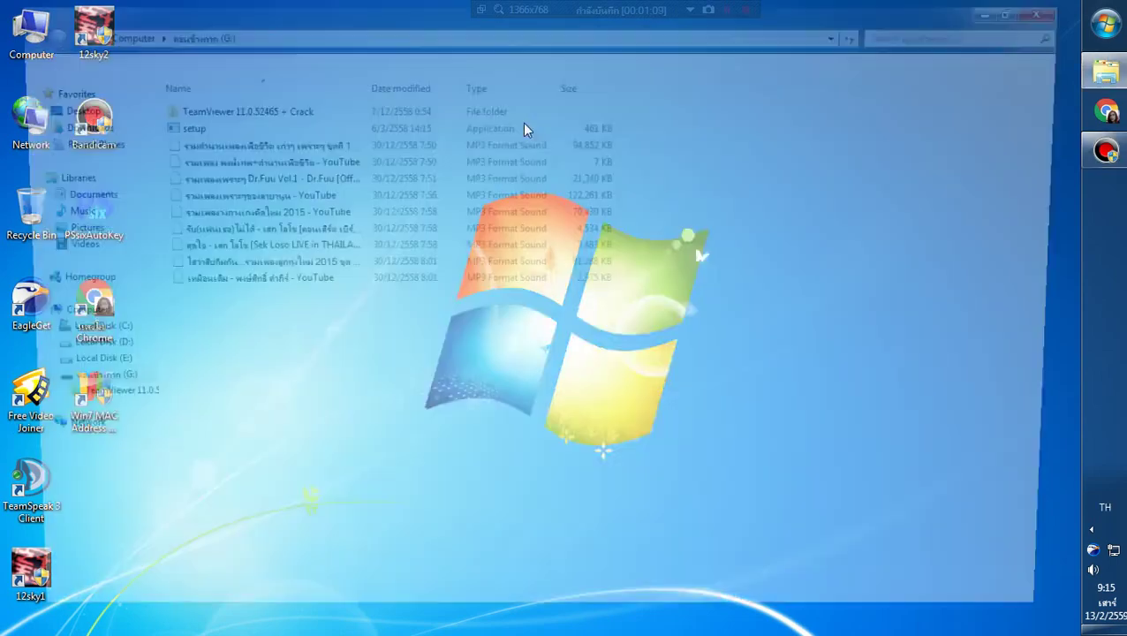
double_click(188, 108)
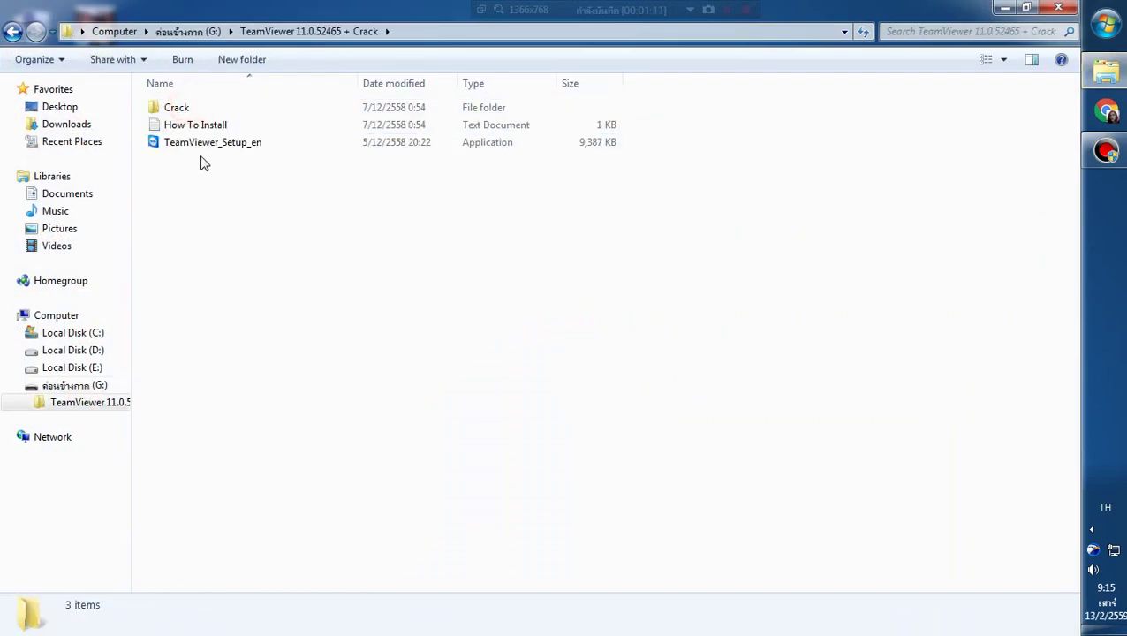
double_click(202, 144)
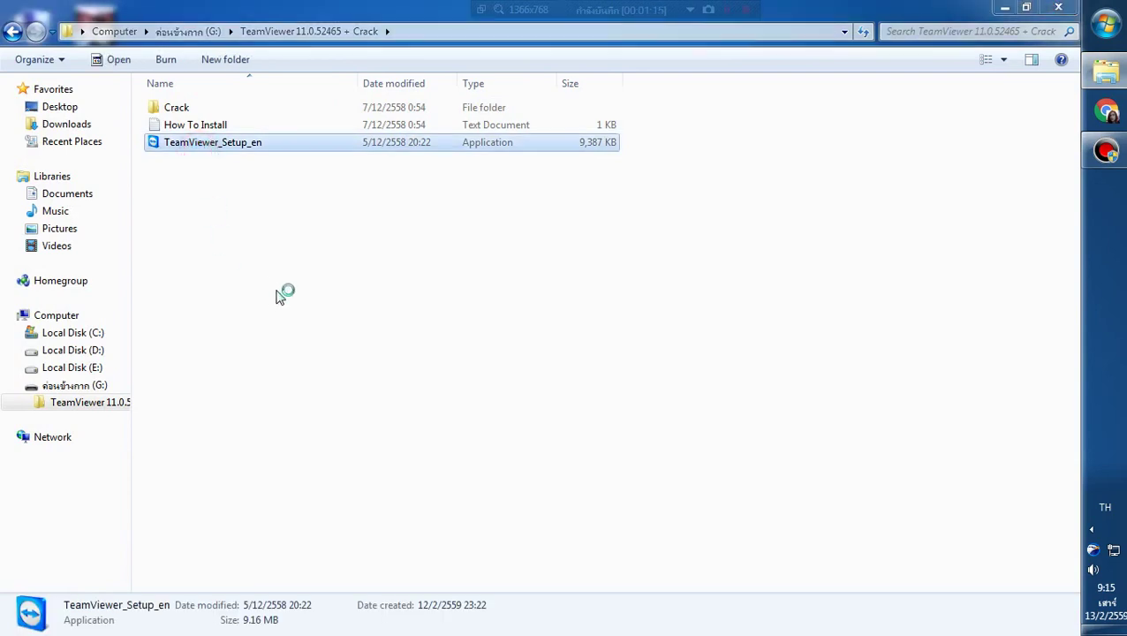
click(358, 379)
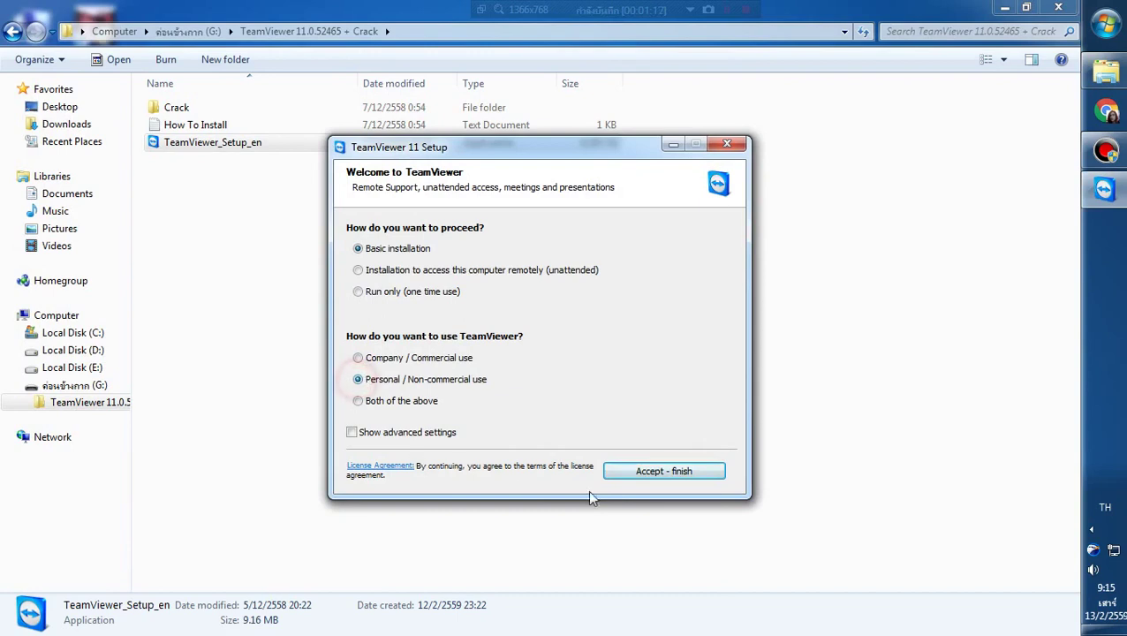
click(661, 472)
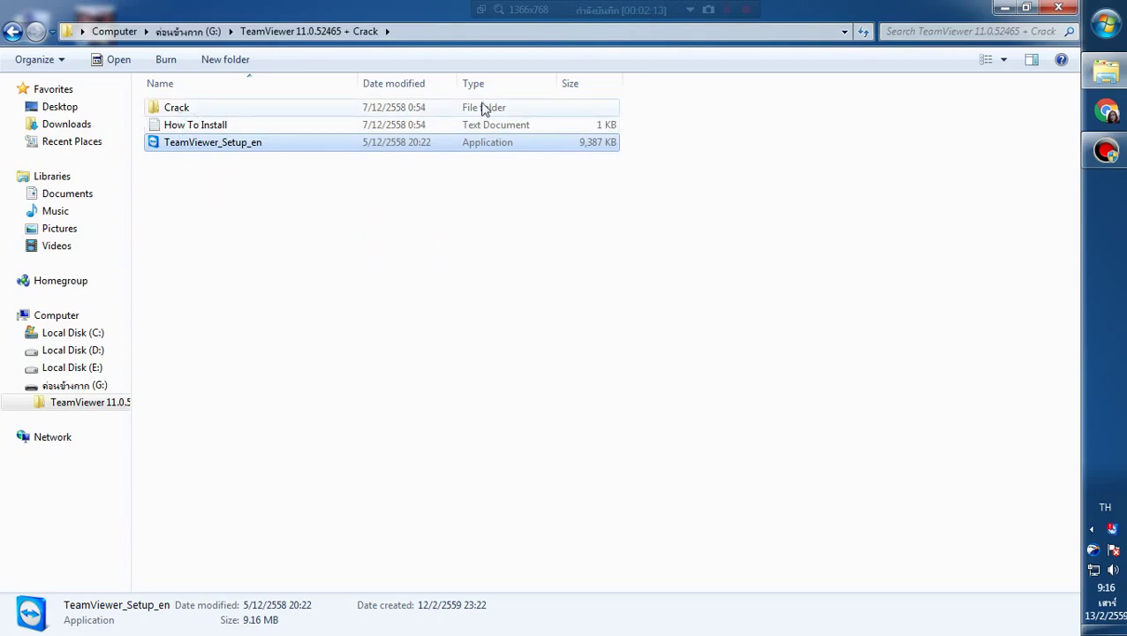
- Dismiss the TeamViewer introduction, view the version and license details in the About window, and minimize TeamViewer
click(1005, 8)
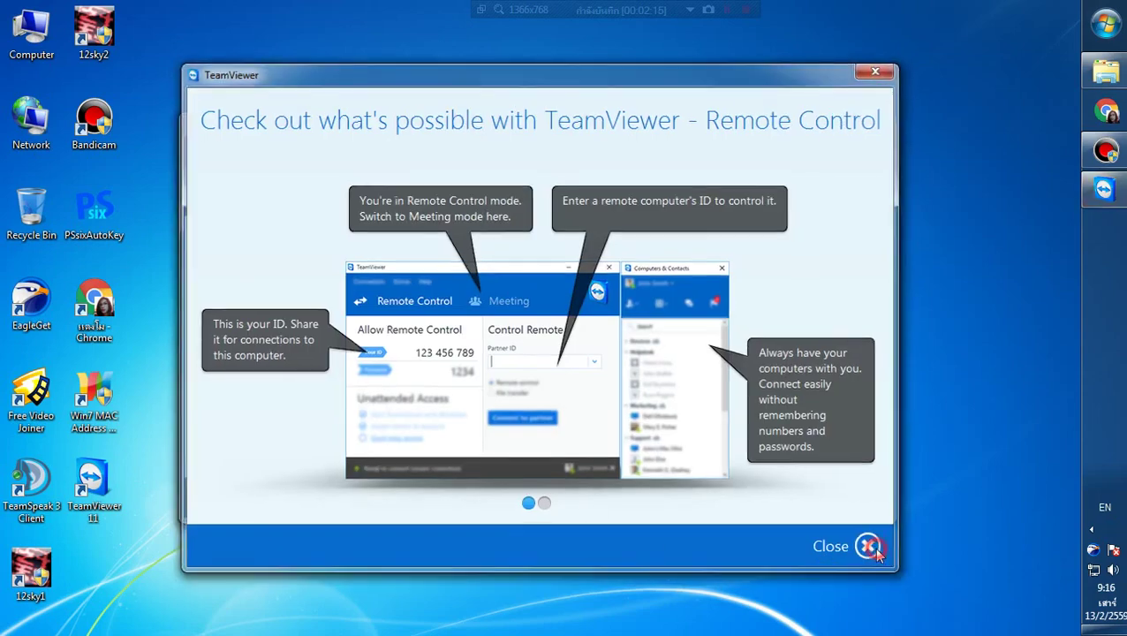
click(870, 546)
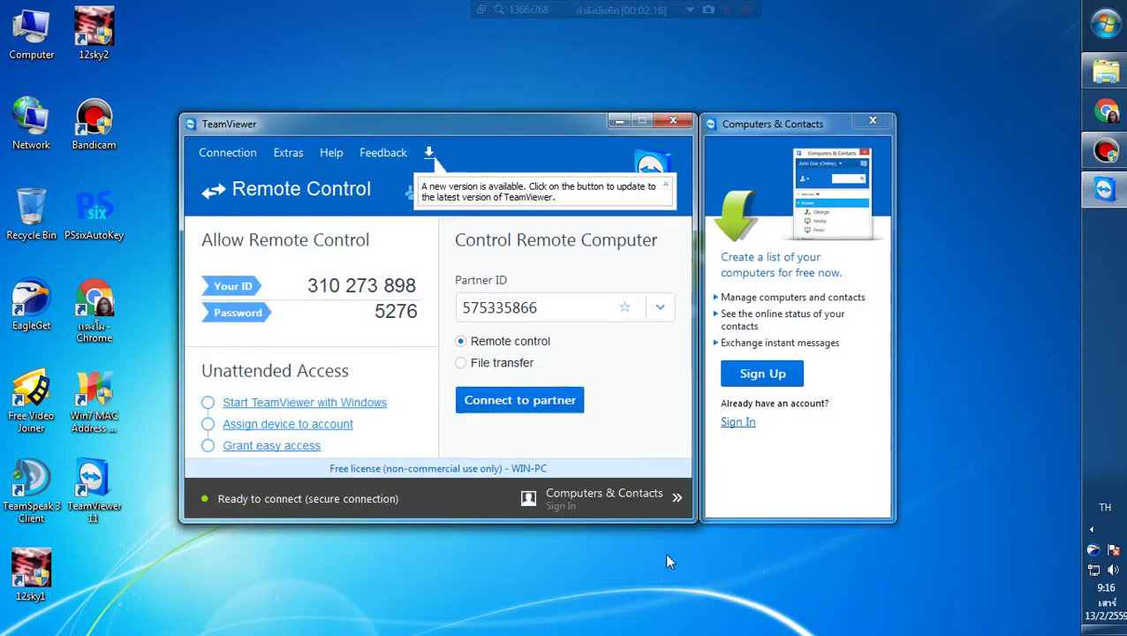
click(331, 154)
click(341, 286)
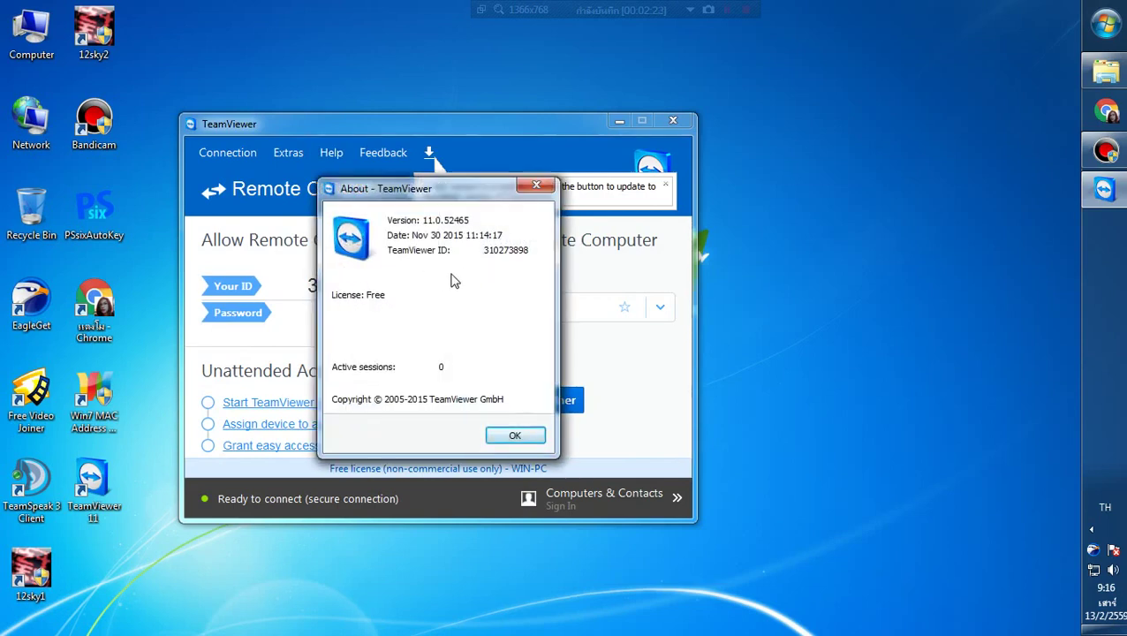
click(536, 186)
click(619, 123)
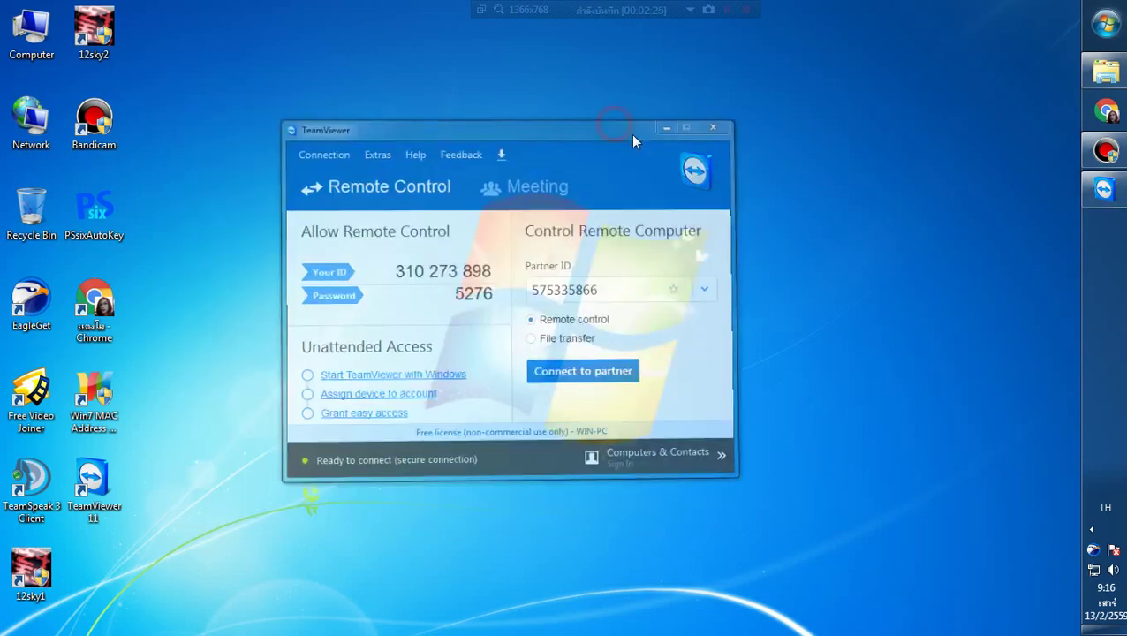
- Copy the TeamViewer application from the Crack folder inside TeamViewer 11.0.52465 + Crack on drive G
double_click(35, 44)
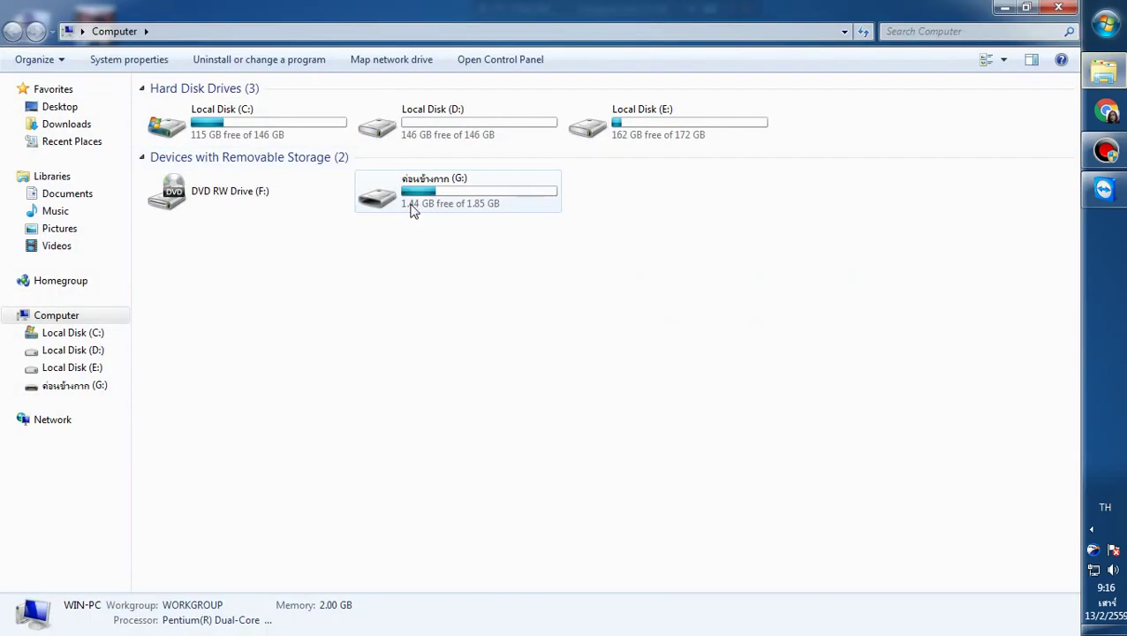
double_click(415, 212)
click(193, 110)
double_click(194, 110)
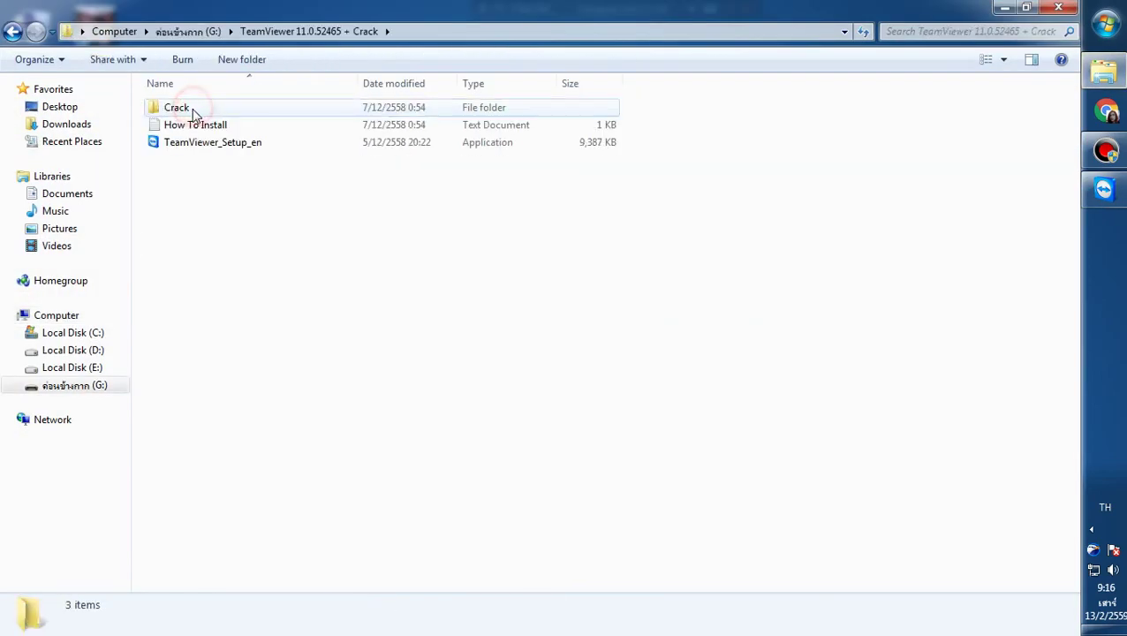
double_click(189, 107)
click(188, 111)
right_click(193, 112)
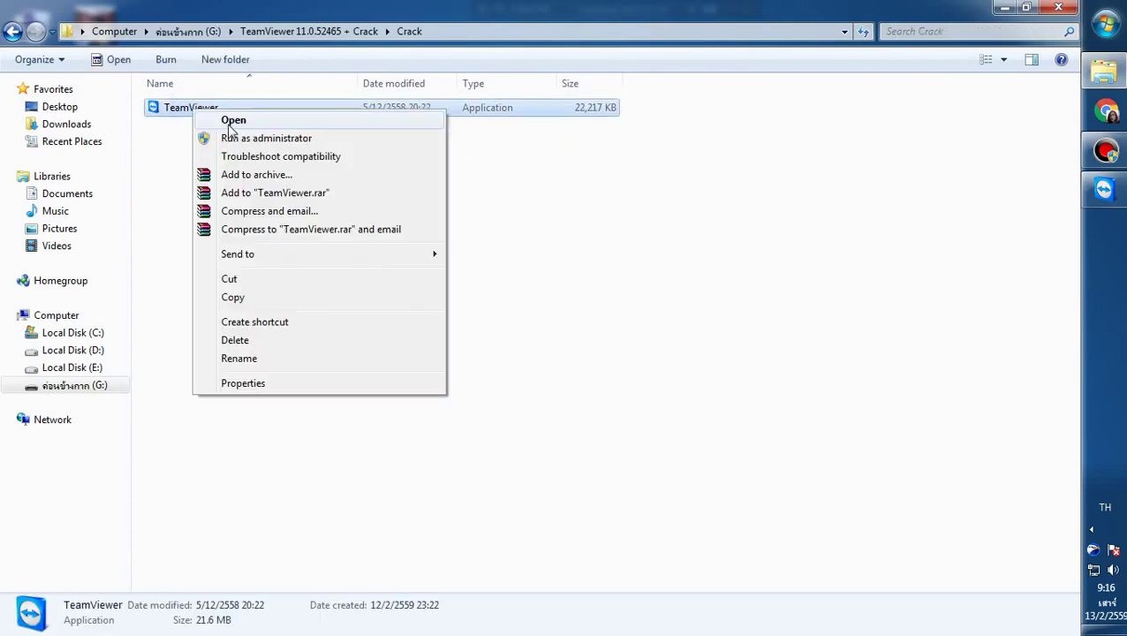
click(256, 299)
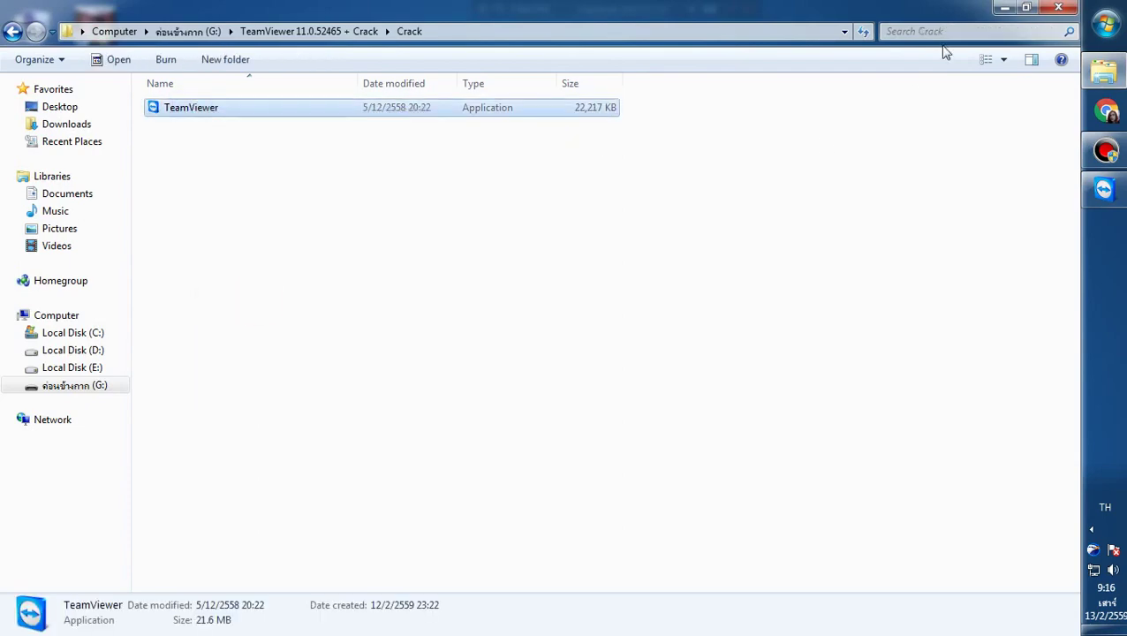
- Close the Crack folder and open the installation folder through the TeamViewer 11 desktop shortcut's properties
click(1058, 8)
right_click(96, 492)
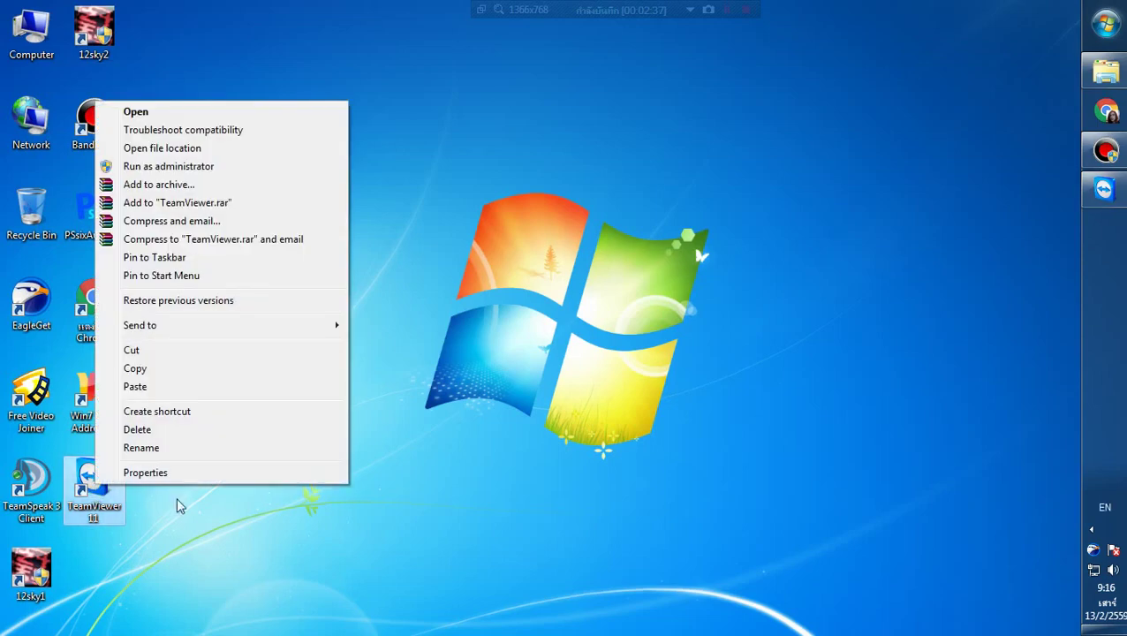
click(189, 471)
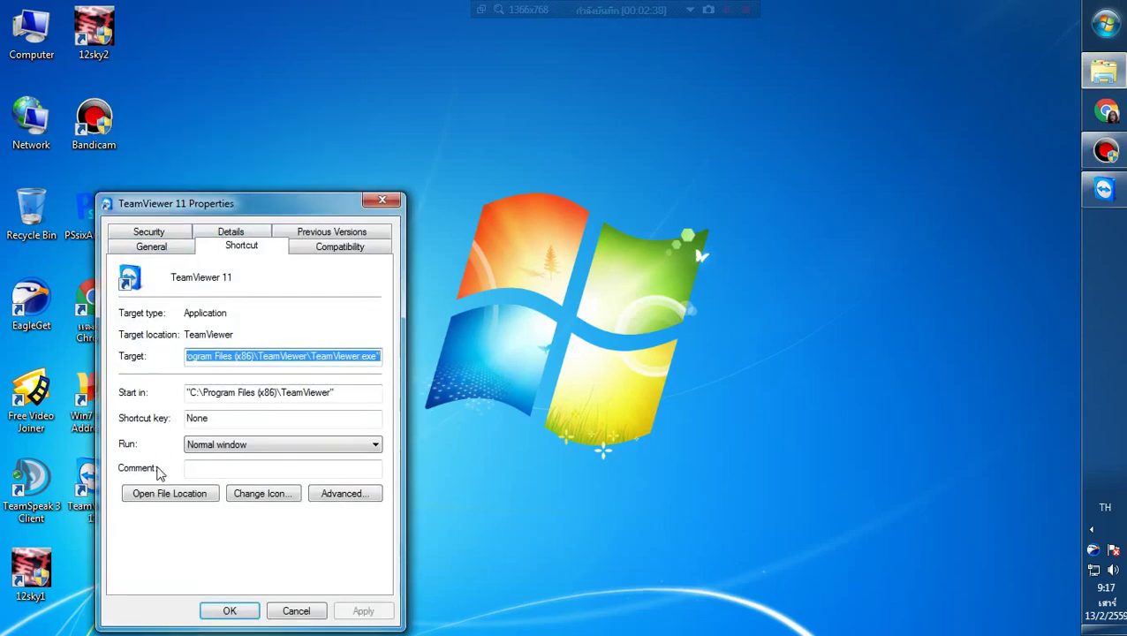
click(157, 493)
- Try to replace TeamViewer.exe in the installation folder with the copied file, and close the folder and shortcut properties windows
right_click(742, 243)
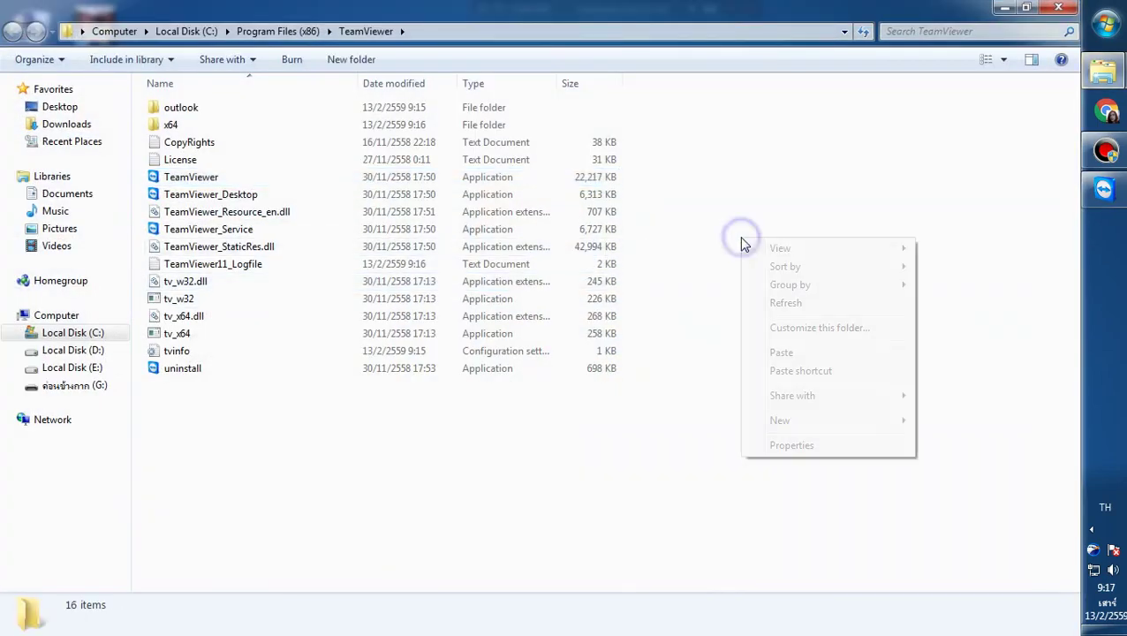
click(755, 349)
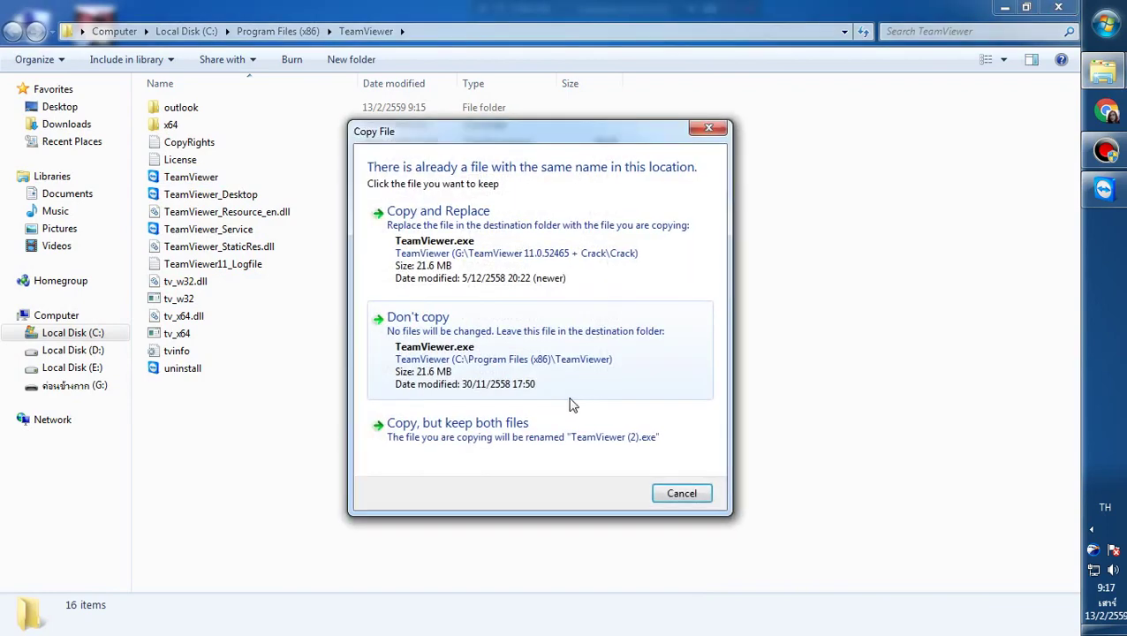
click(439, 281)
click(511, 396)
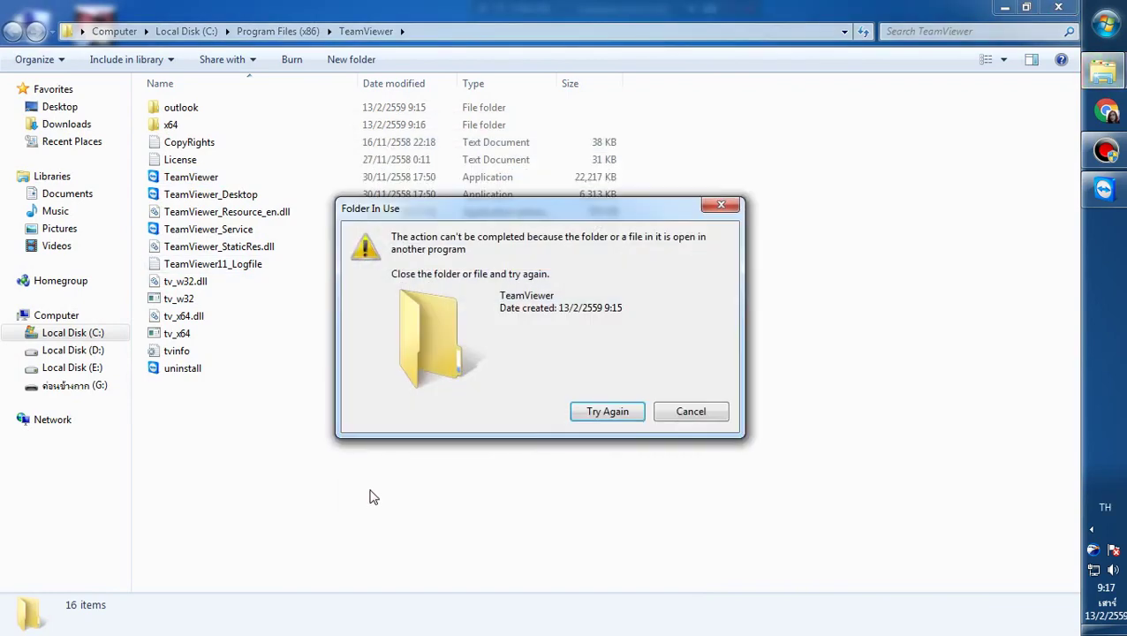
click(624, 413)
click(625, 410)
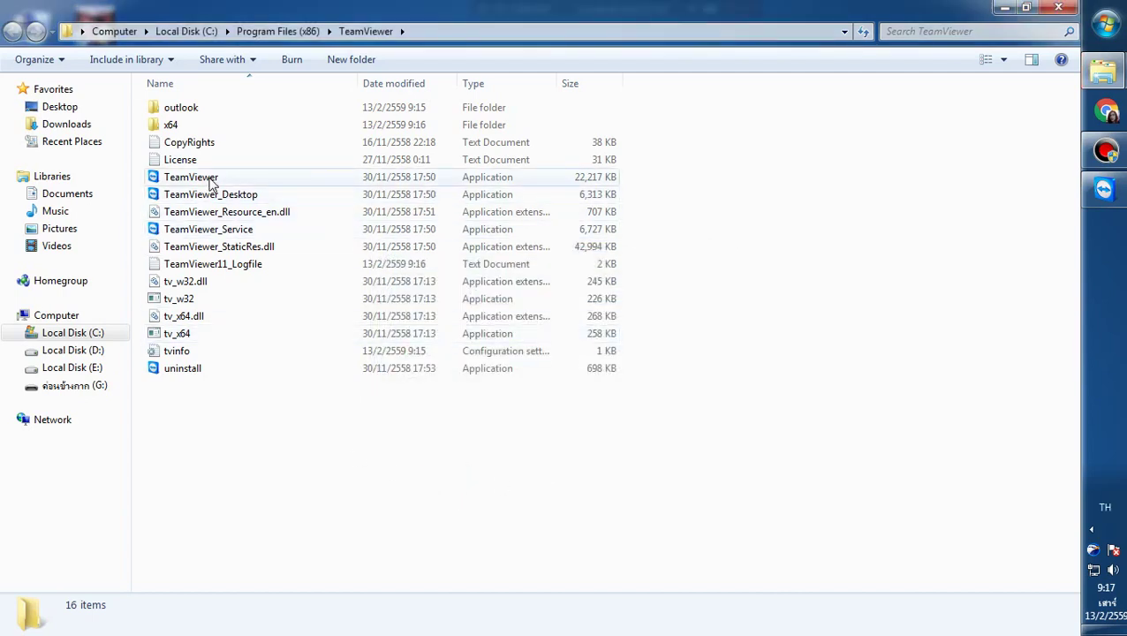
mouse_move(212, 182)
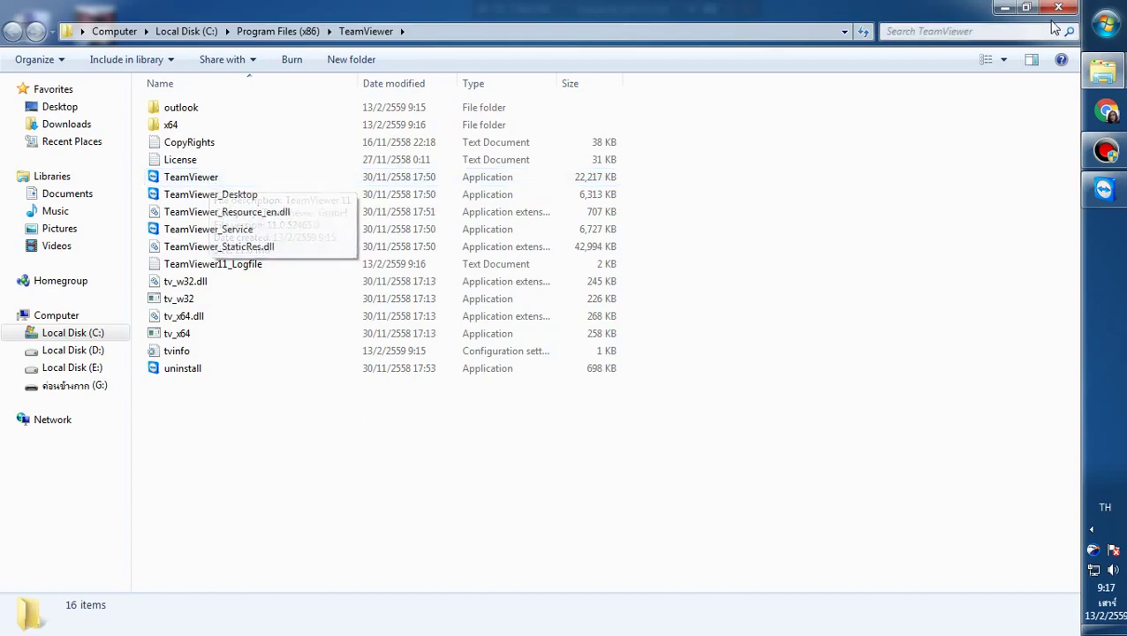
key(alt+F4)
key(alt+F4)
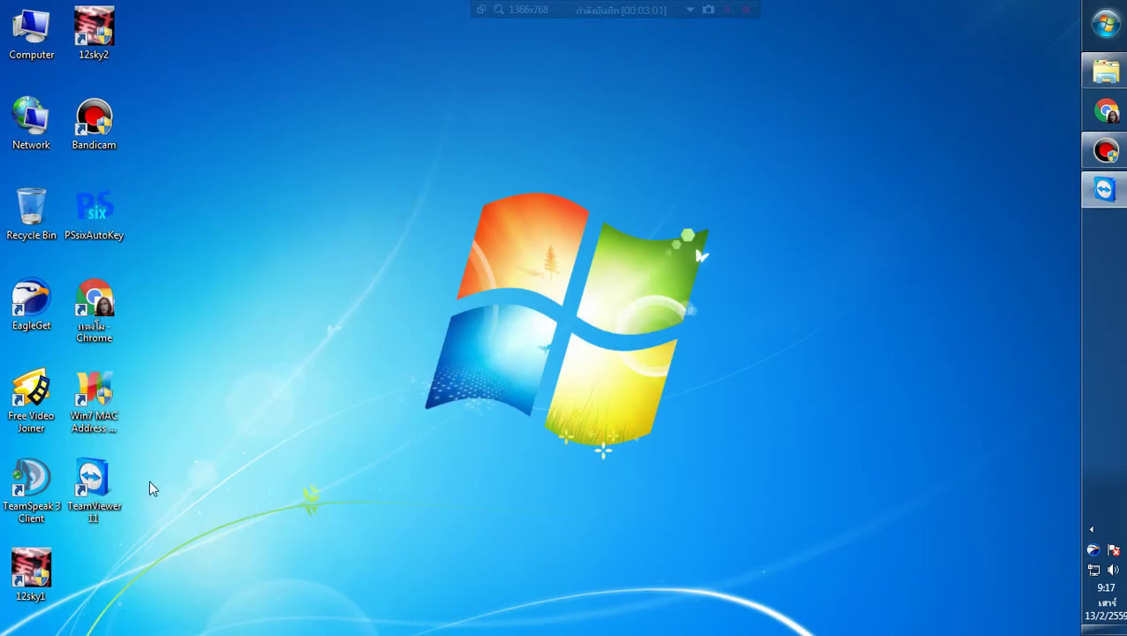
- Reopen the TeamViewer window, check the license details in its About window, and exit TeamViewer
key(Return)
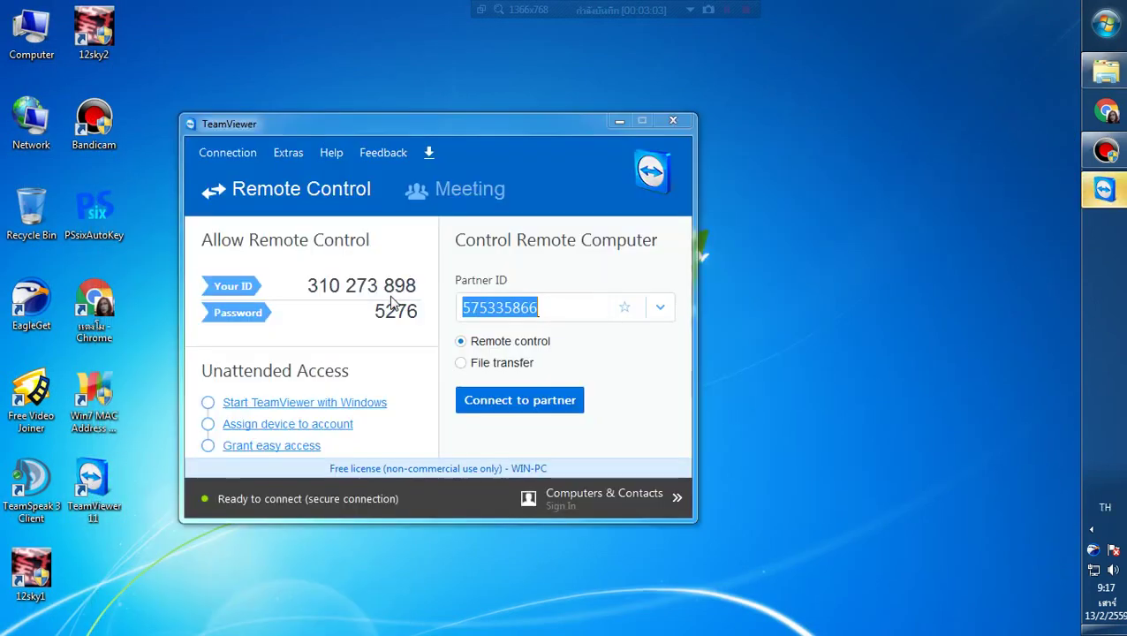
drag(477, 125, 607, 96)
click(462, 125)
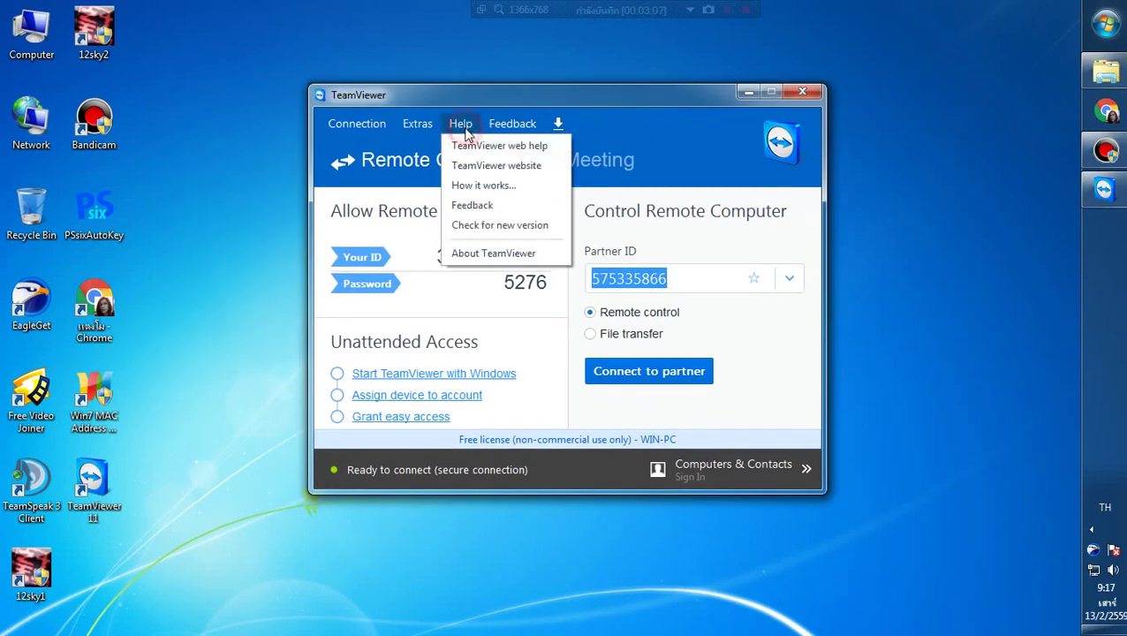
click(474, 255)
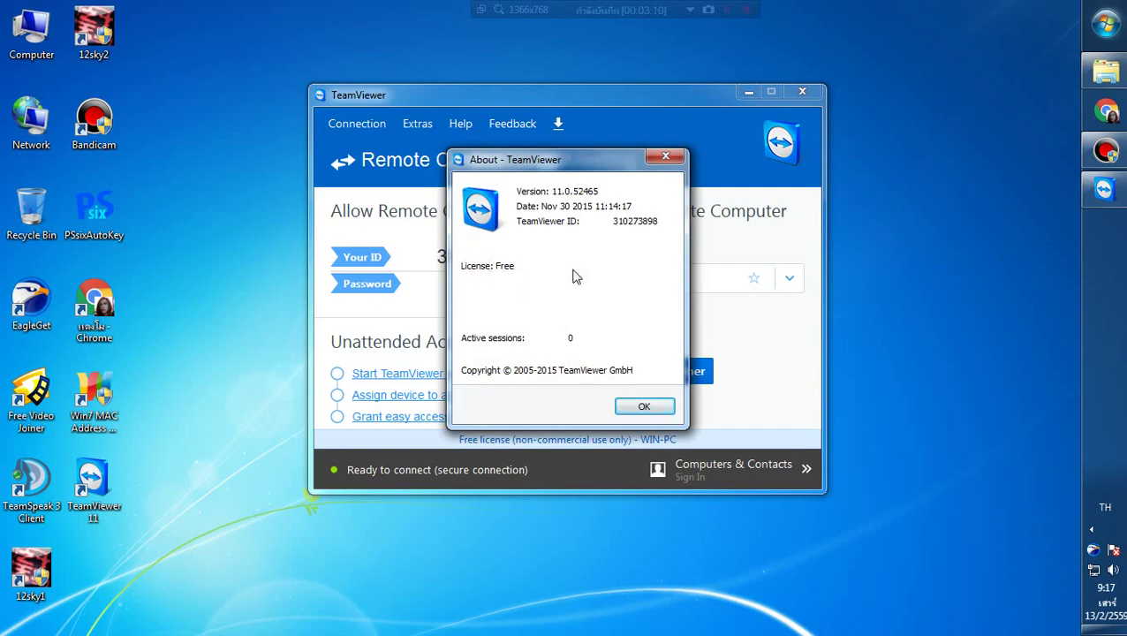
click(642, 406)
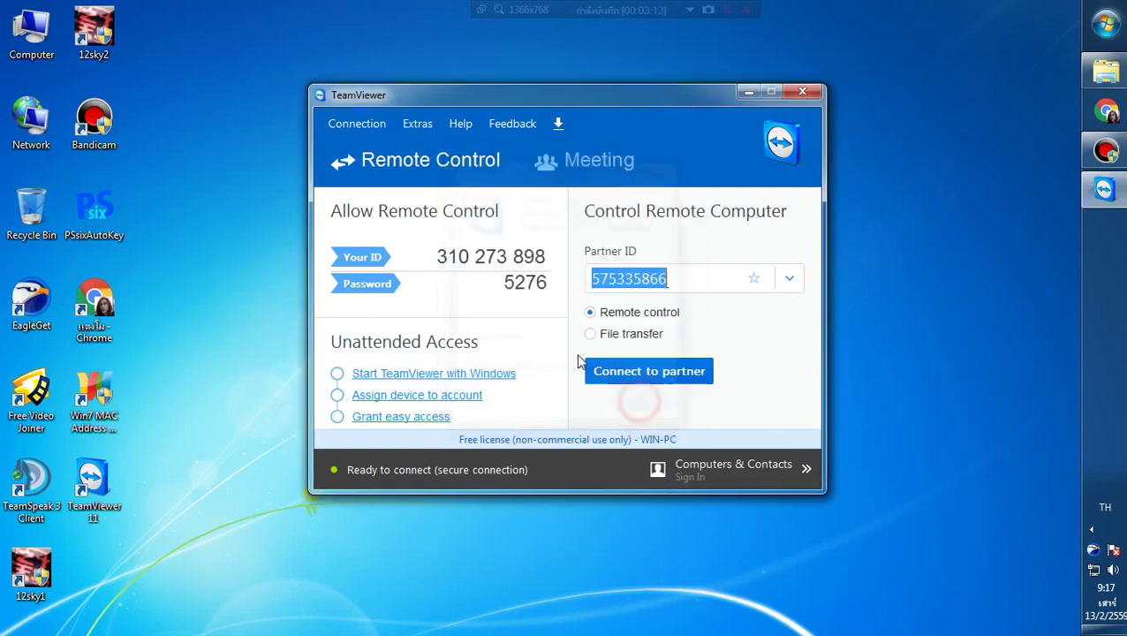
click(802, 93)
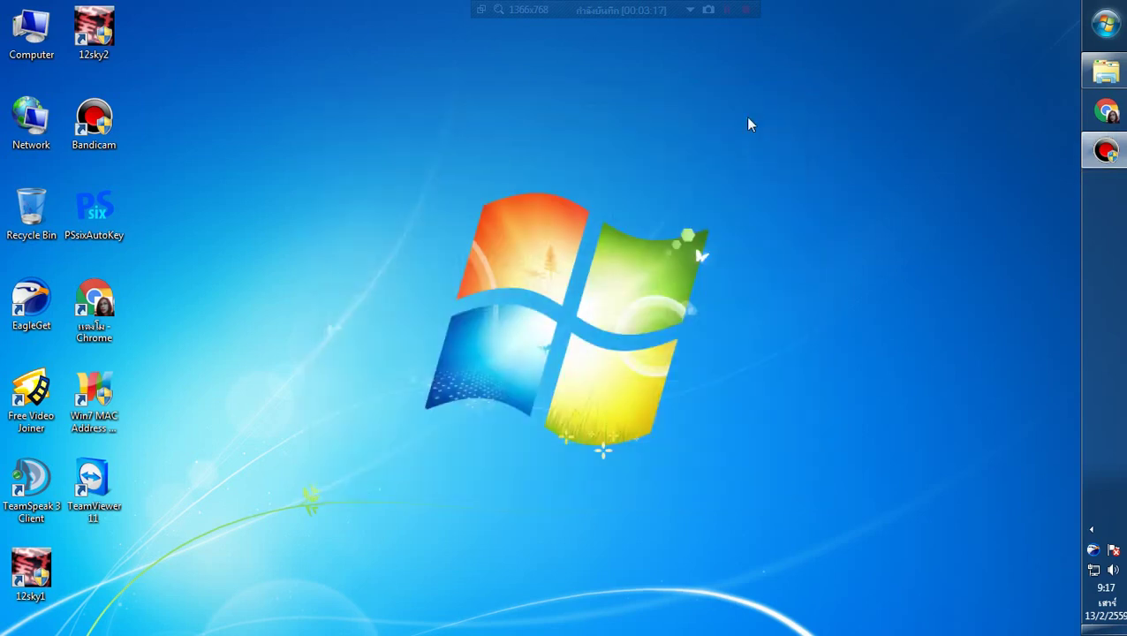